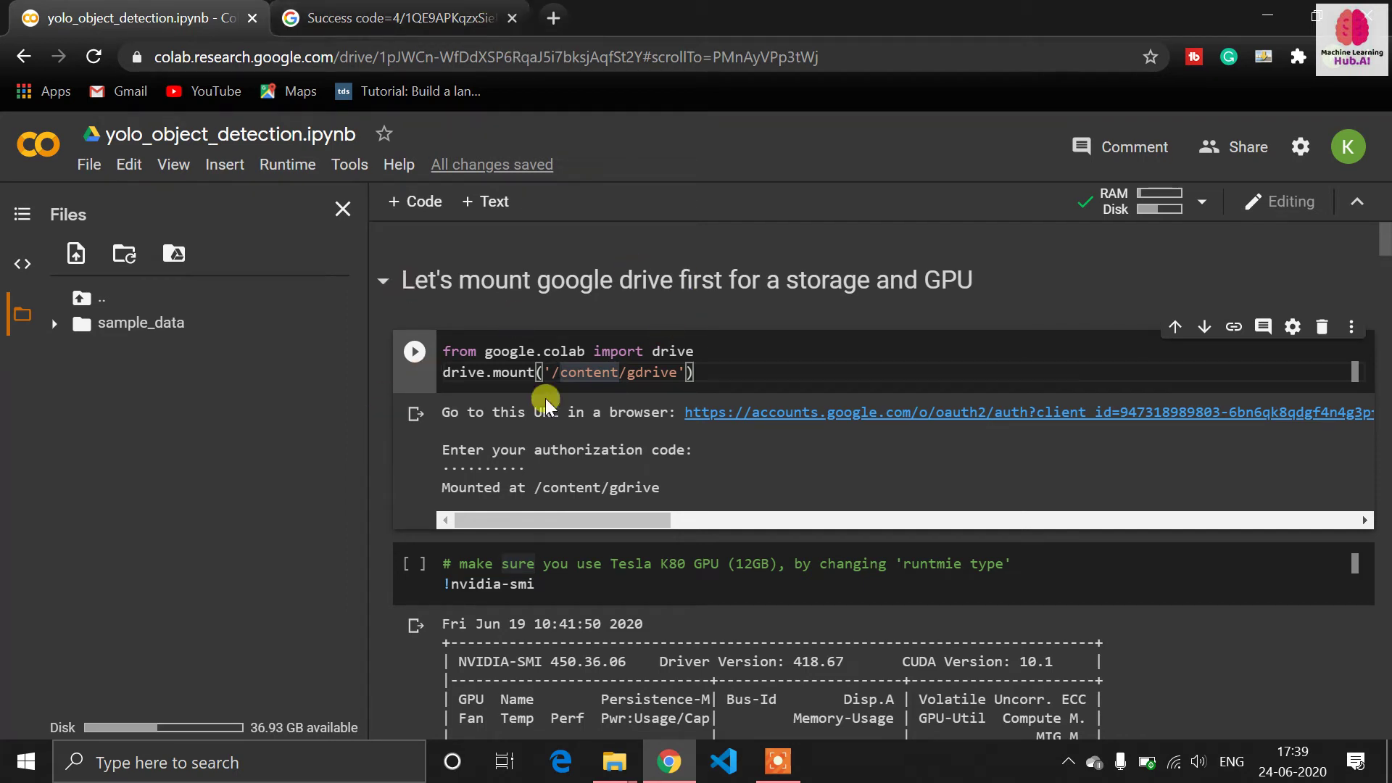
- Review the Drive-mount code and the nvidia-smi GPU check cell in the notebook
left_click(536, 372)
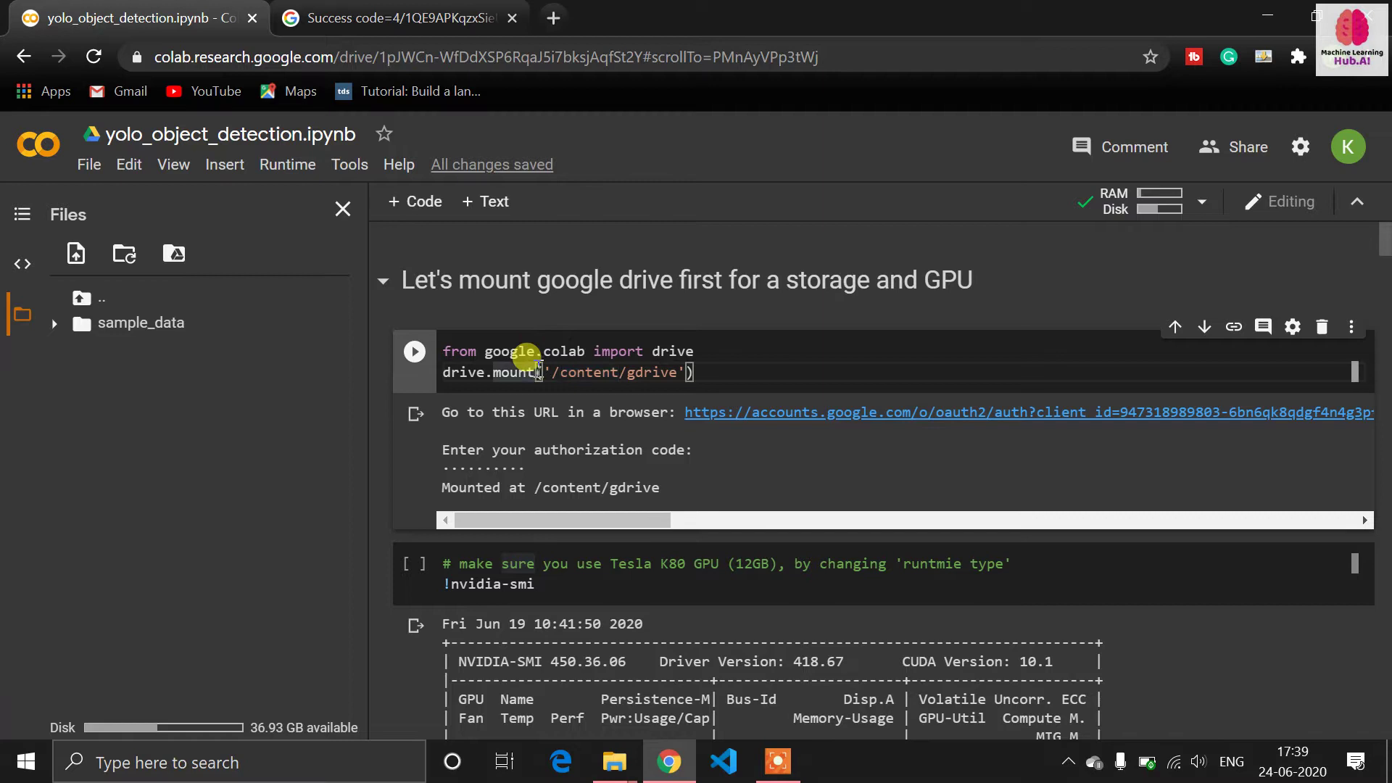
scroll(537, 372, "down", 3)
scroll(536, 365, "up", 3)
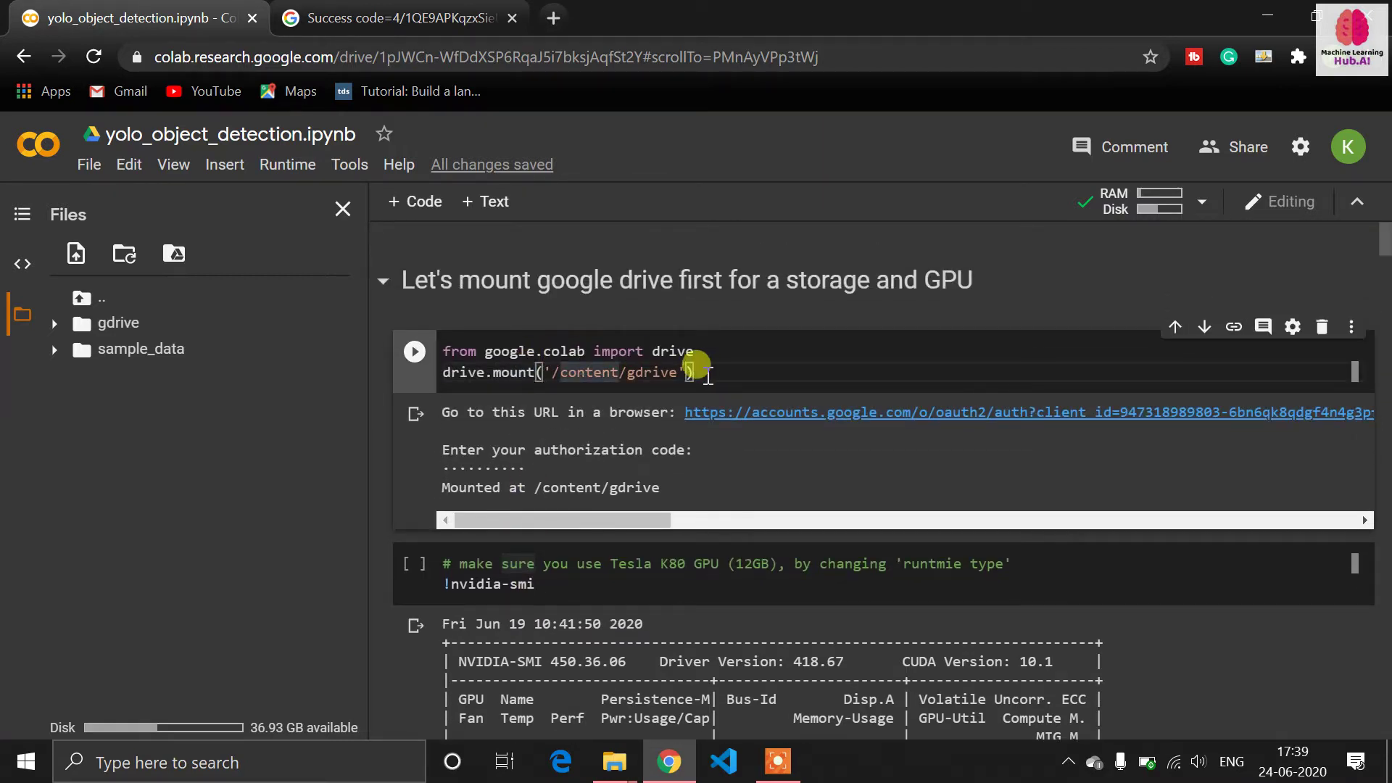
left_click(692, 369)
left_click(595, 546)
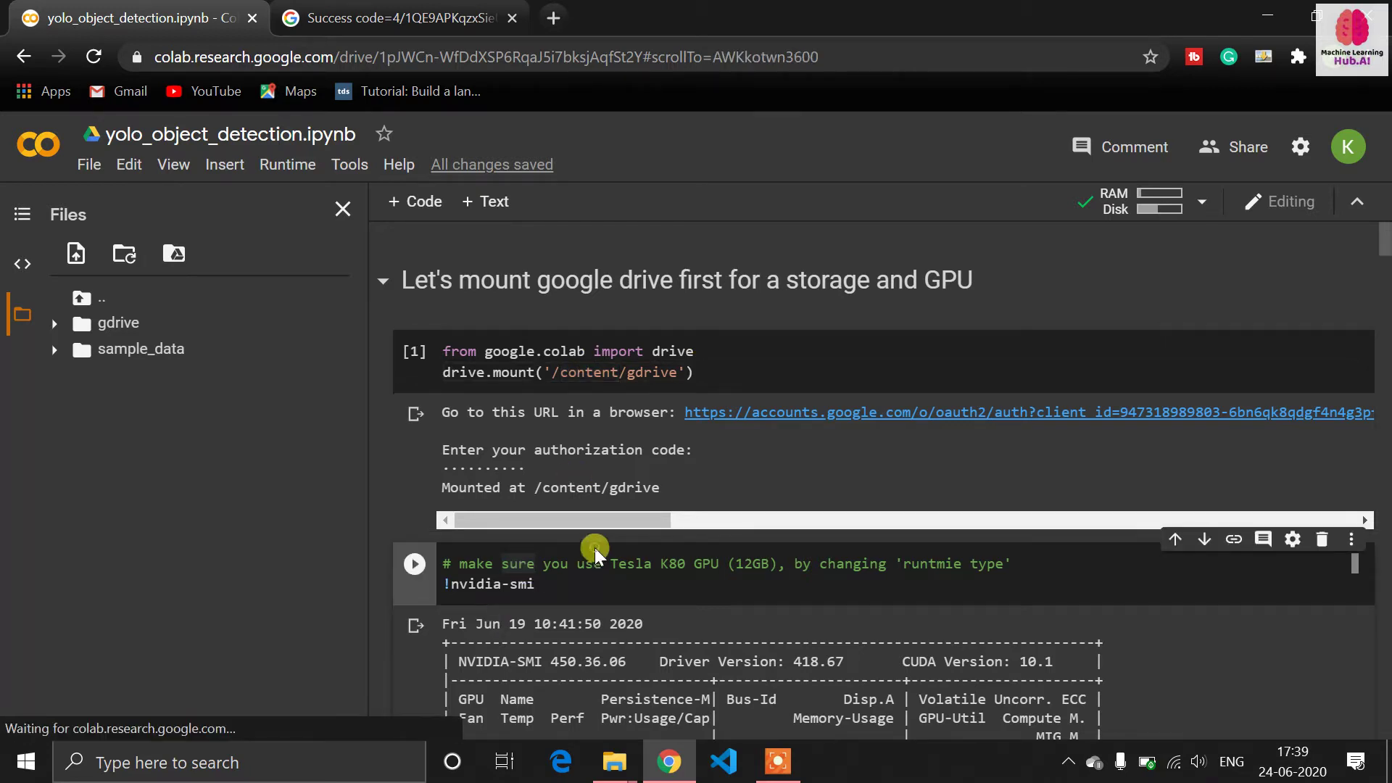
mouse_move(584, 521)
left_mouse_down()
mouse_move(832, 522)
mouse_move(567, 521)
left_mouse_up()
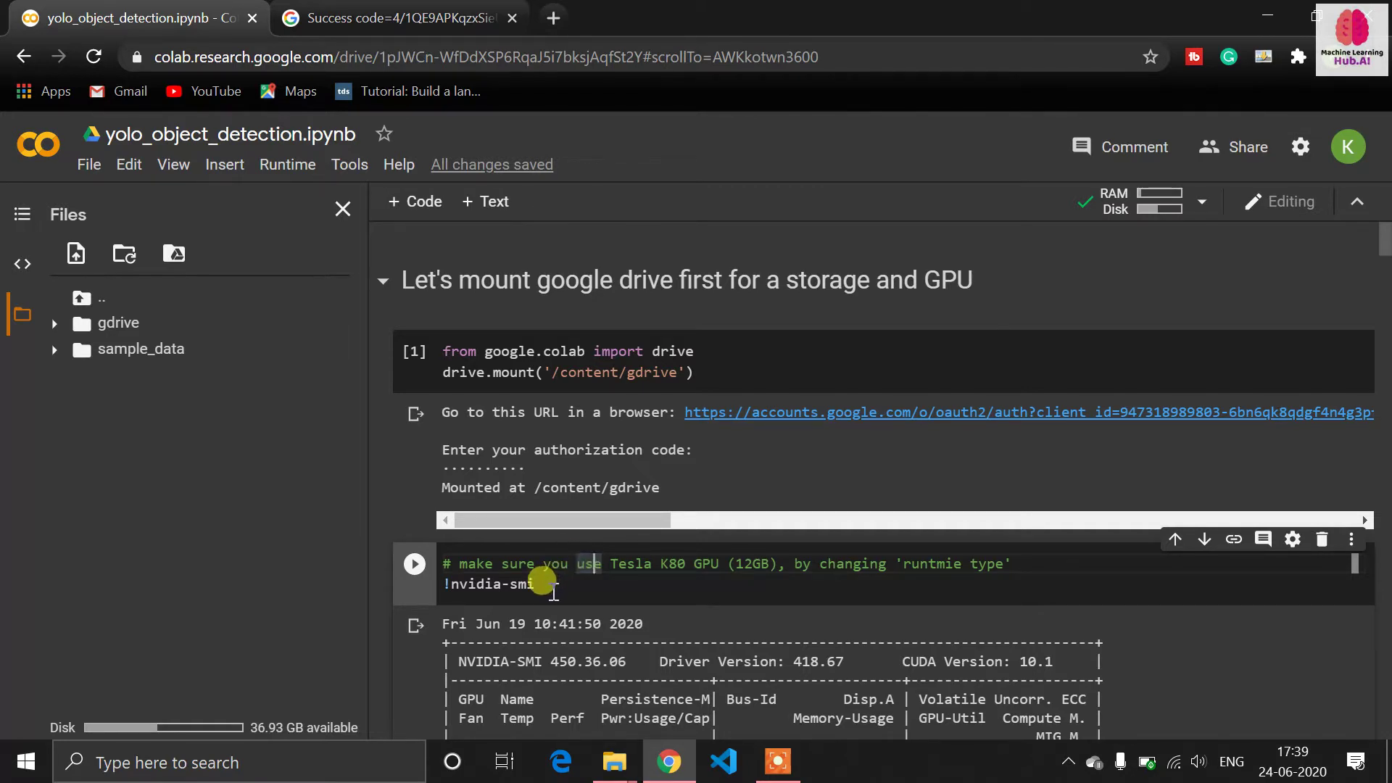
left_click(723, 378)
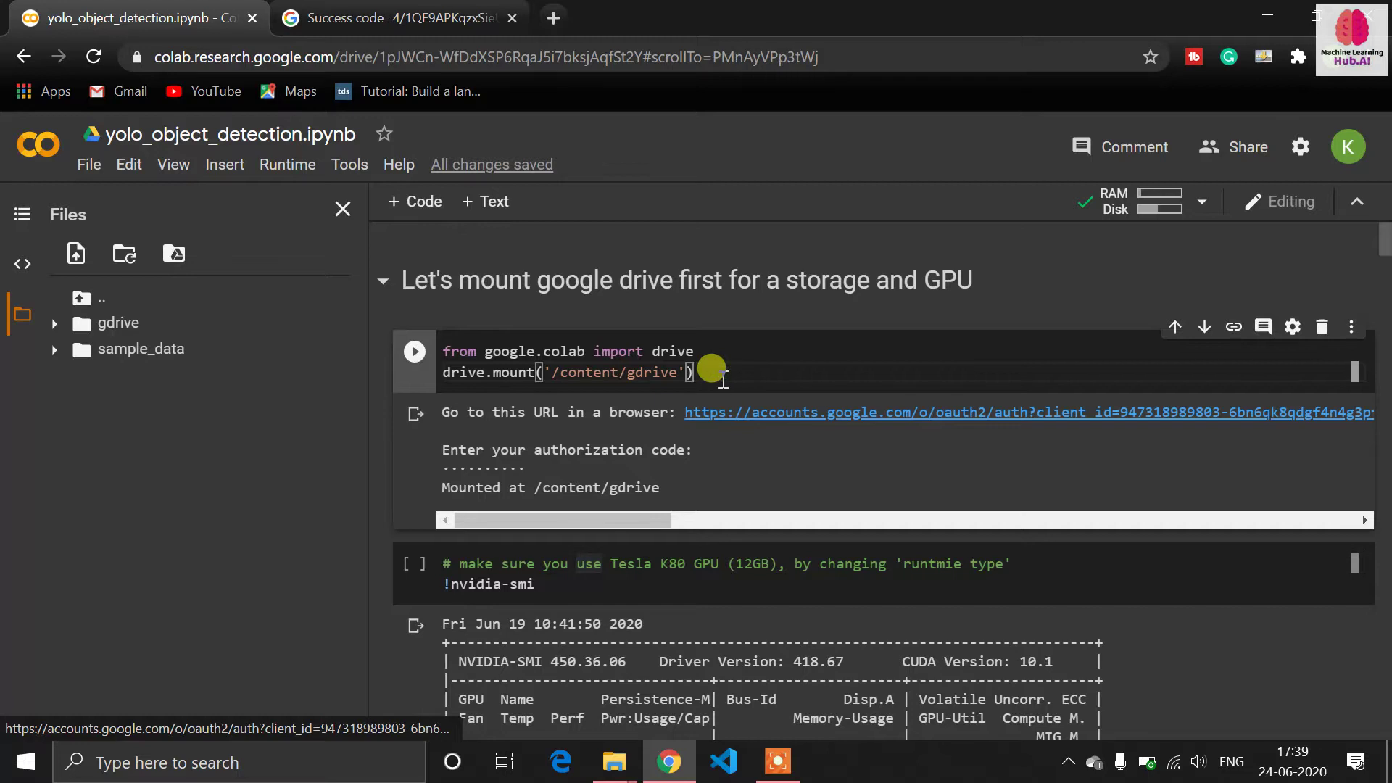
scroll(722, 377, "down", 3)
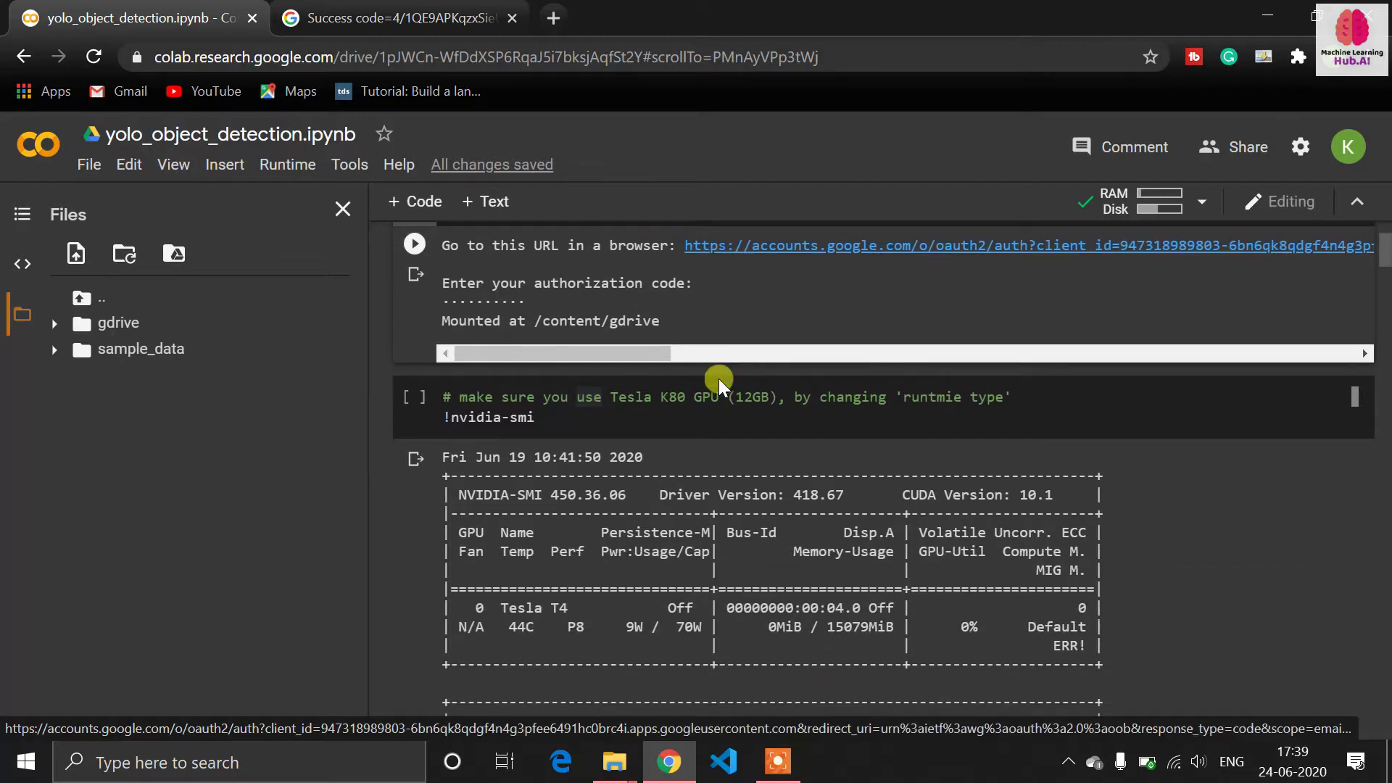
mouse_move(624, 351)
left_mouse_down()
mouse_move(790, 354)
mouse_move(486, 367)
left_mouse_up()
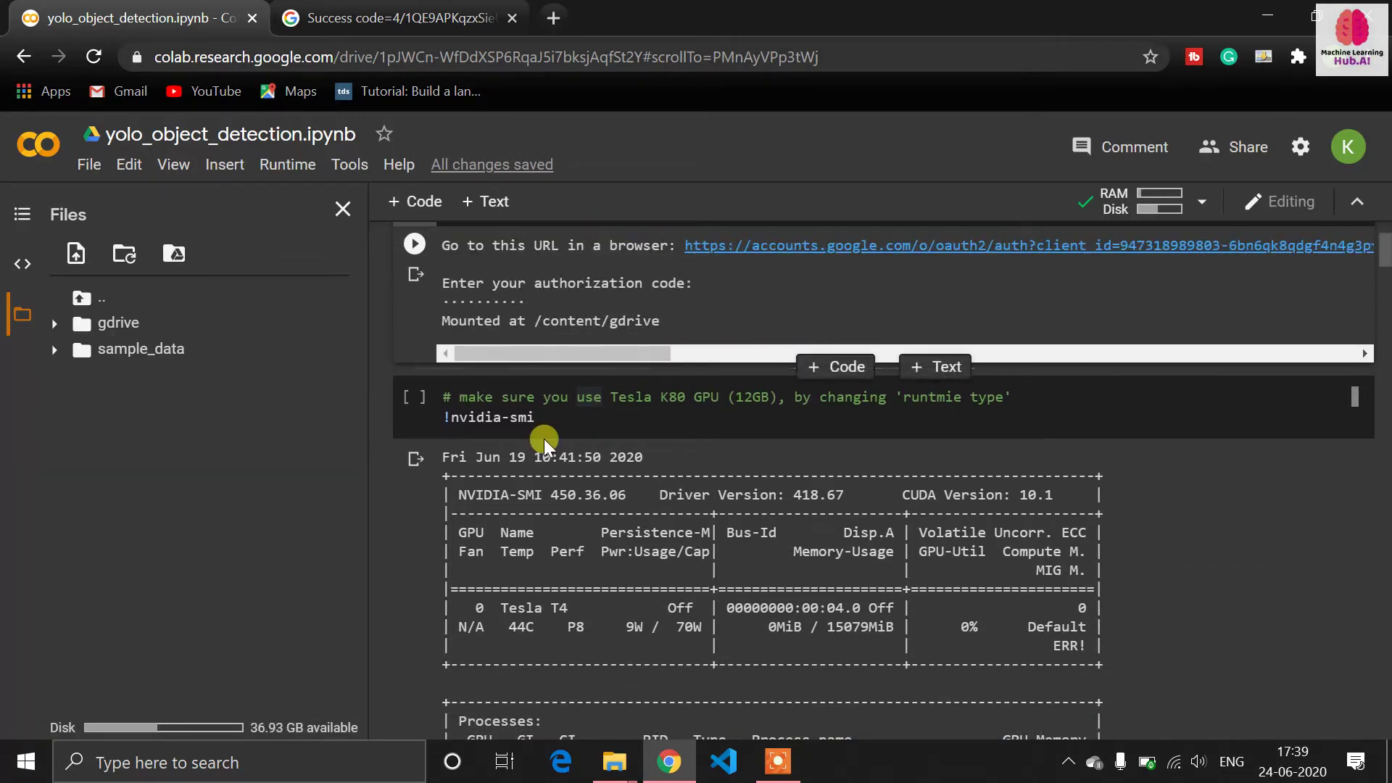
scroll(544, 441, "up", 3)
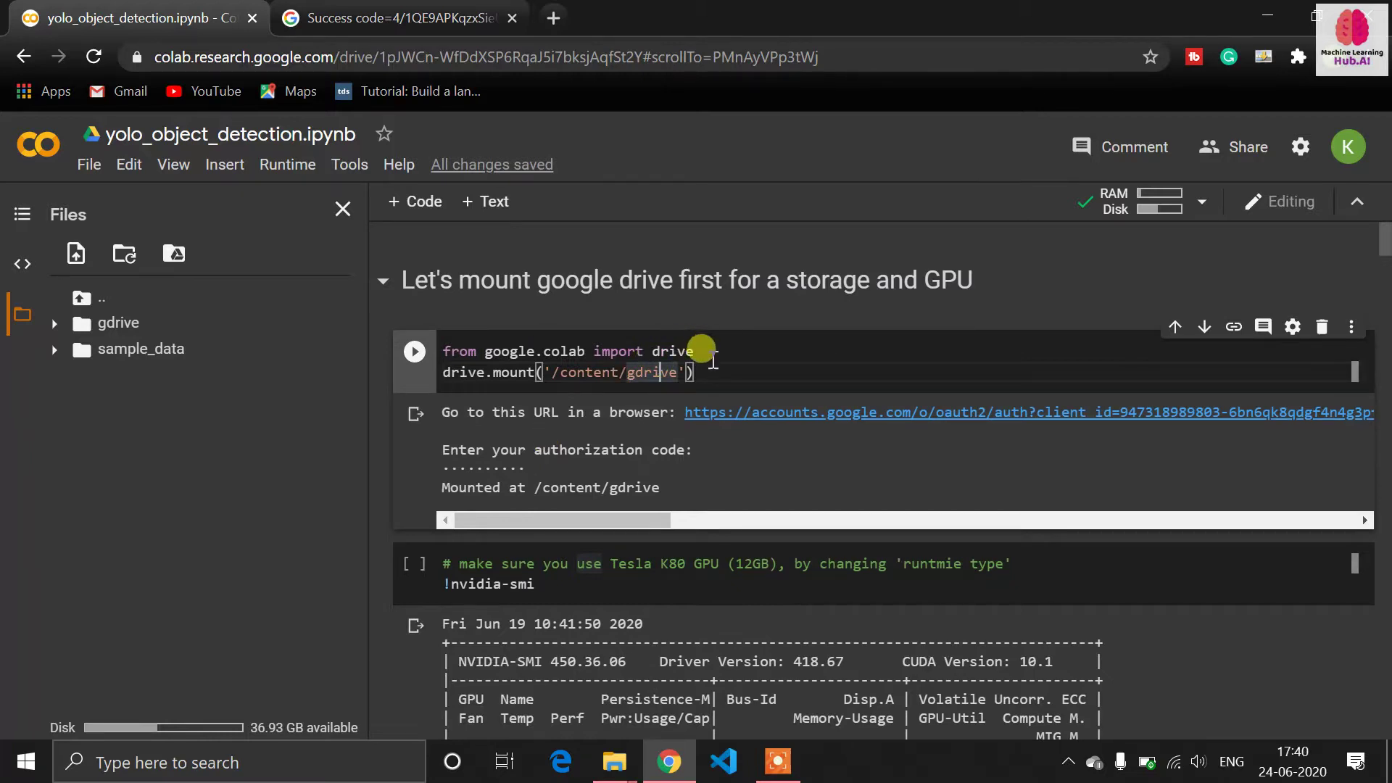
left_click_drag(718, 371, 421, 354)
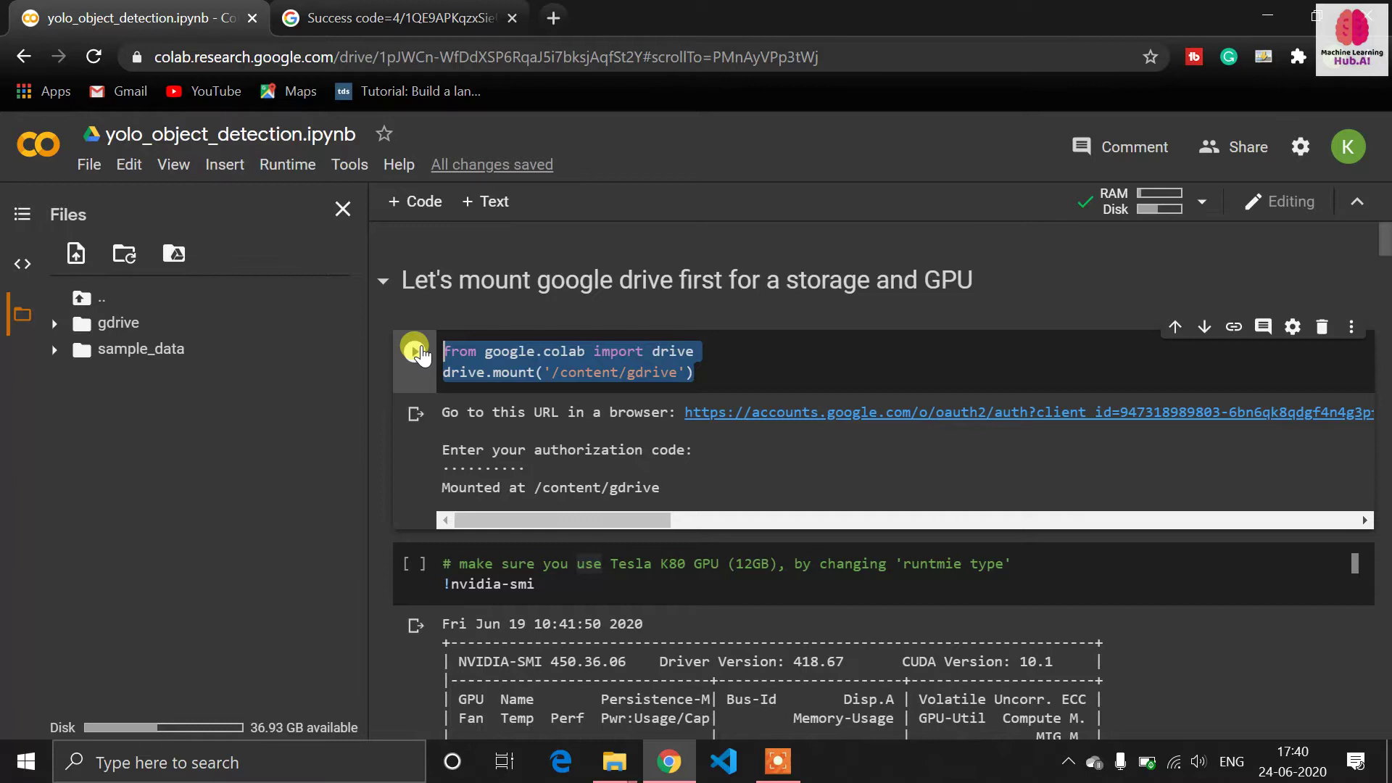
left_click(491, 373)
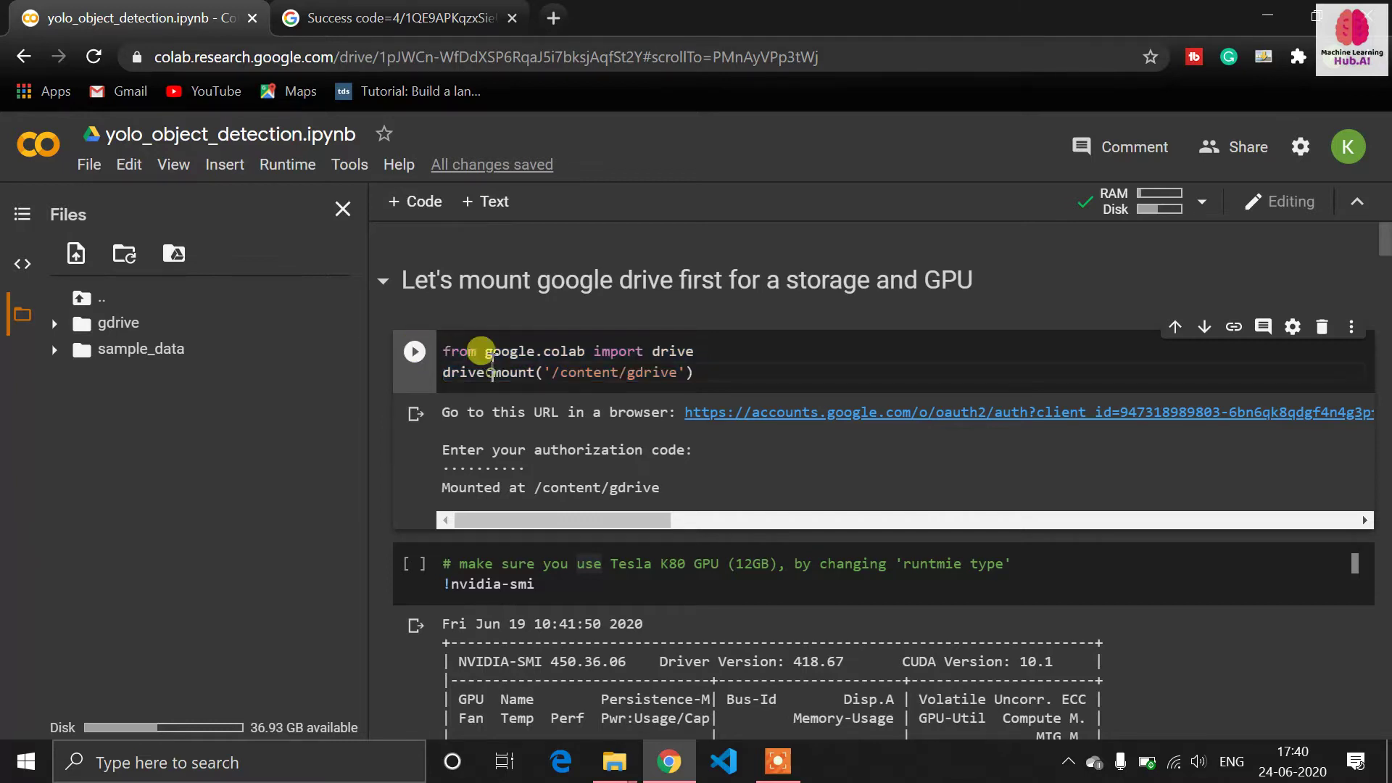
- Browse the Machine Learning Hub channel's YouTube playlists in a new tab, then return to Colab
left_click(550, 19)
type("mach")
key("Up")
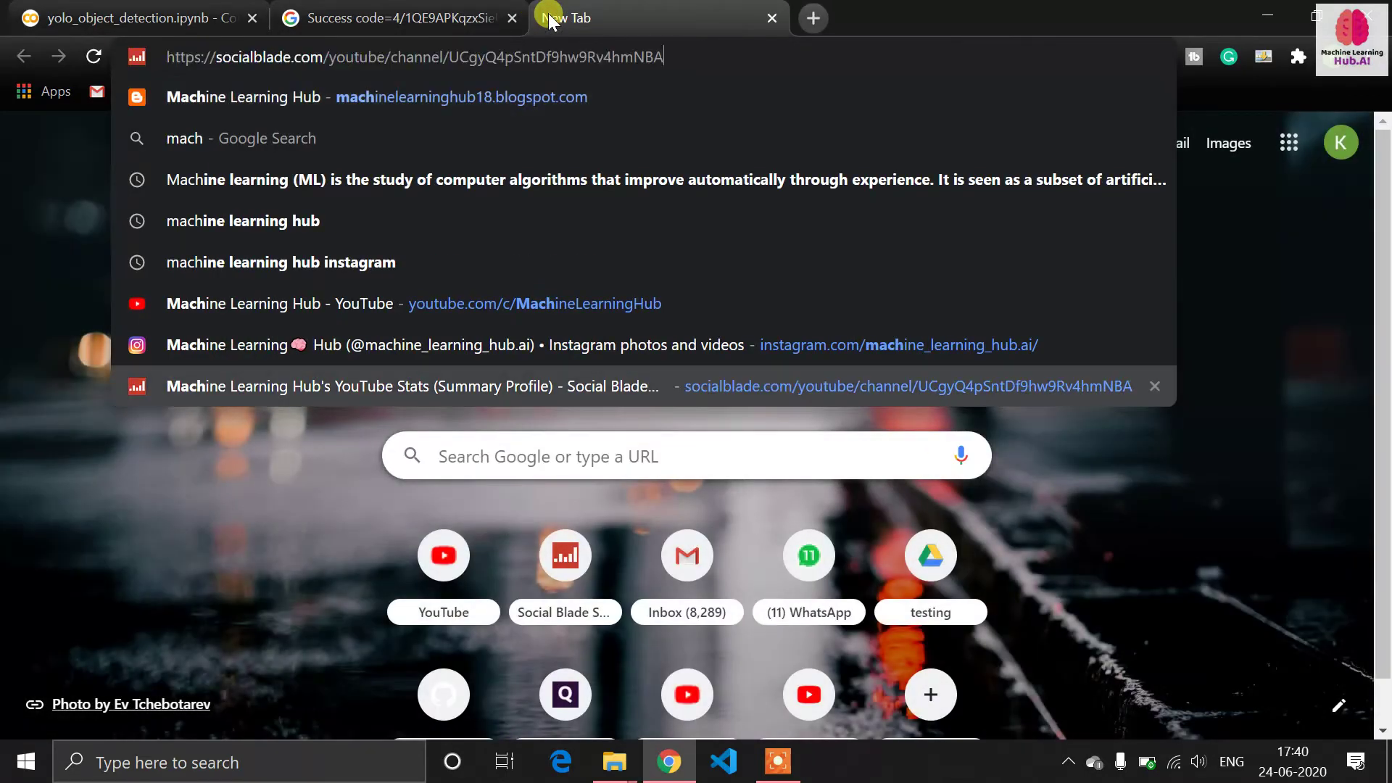
key("Up")
key("Up")
key("Return")
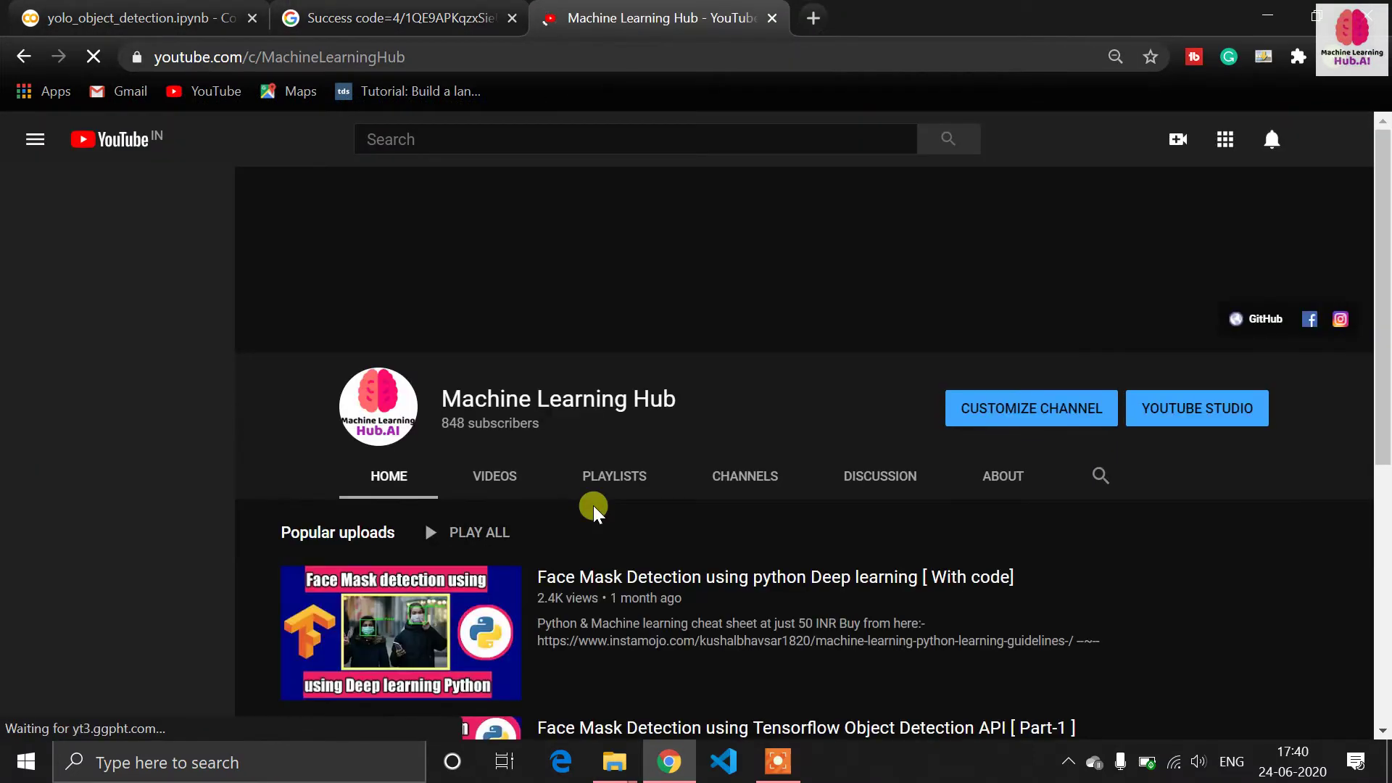
left_click(608, 479)
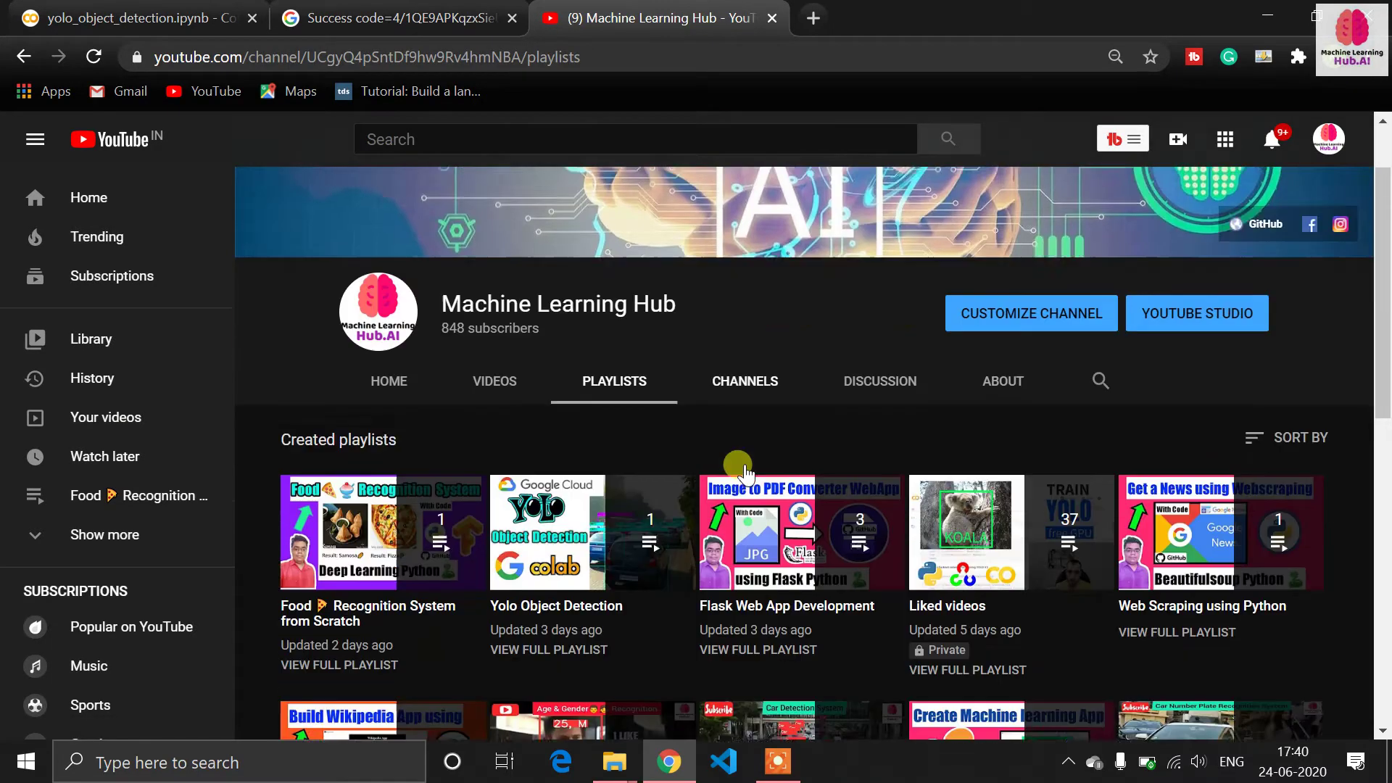
scroll(745, 464, "down", 1)
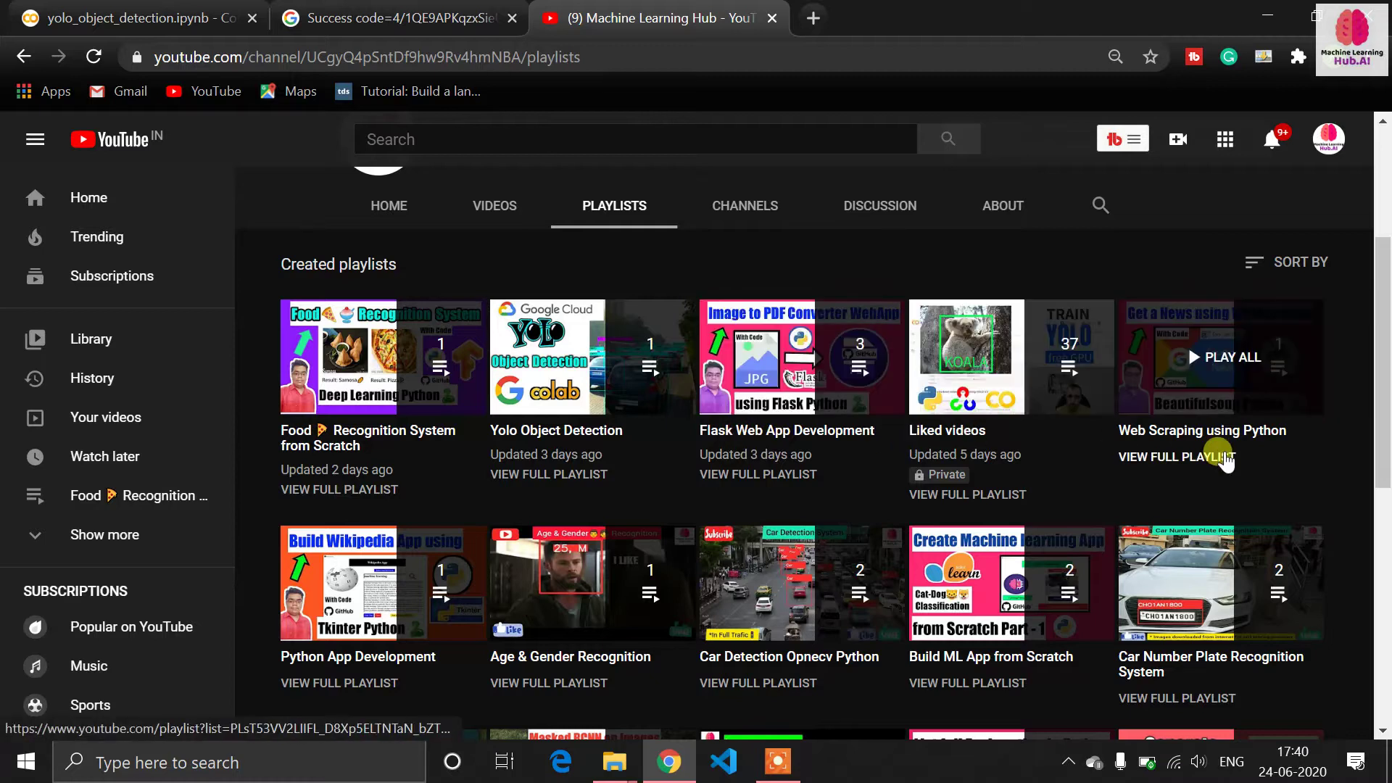
scroll(654, 550, "down", 1)
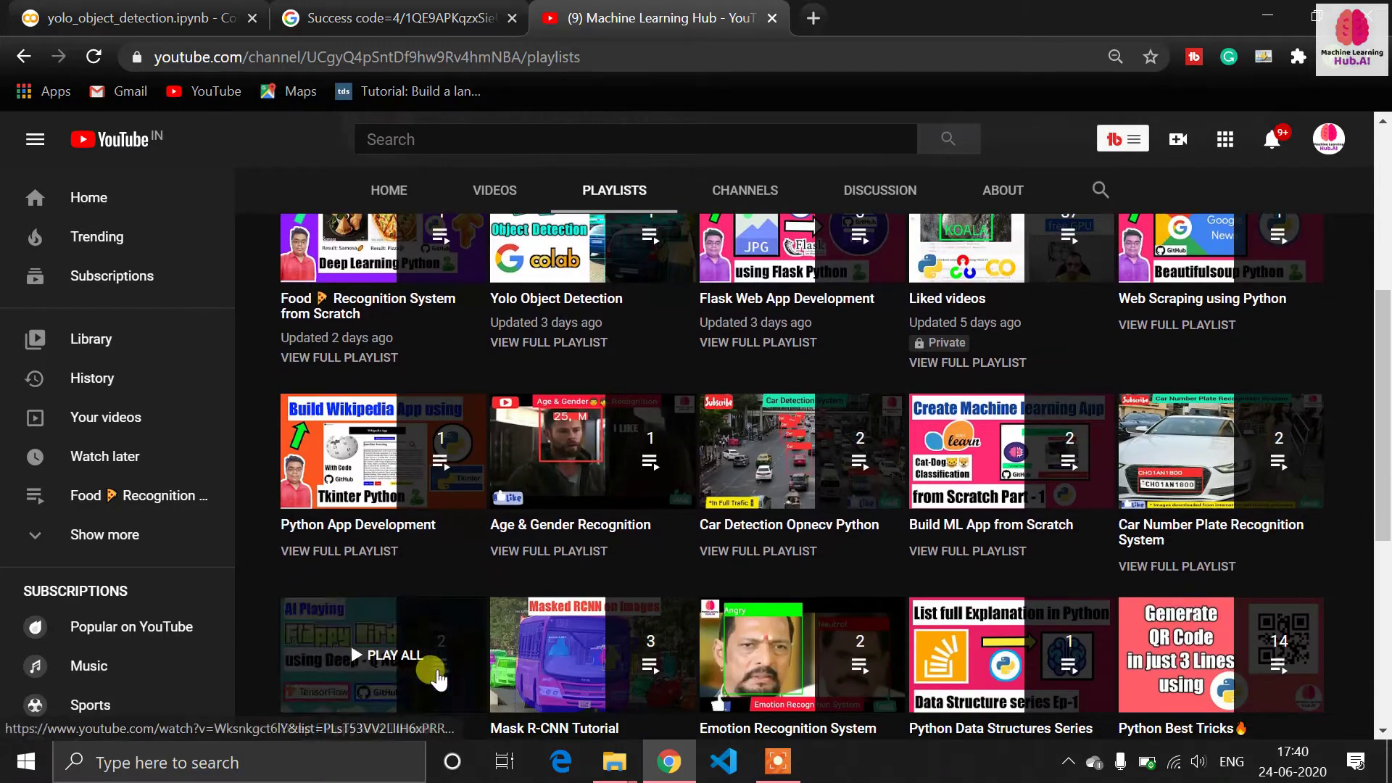
scroll(856, 537, "down", 2)
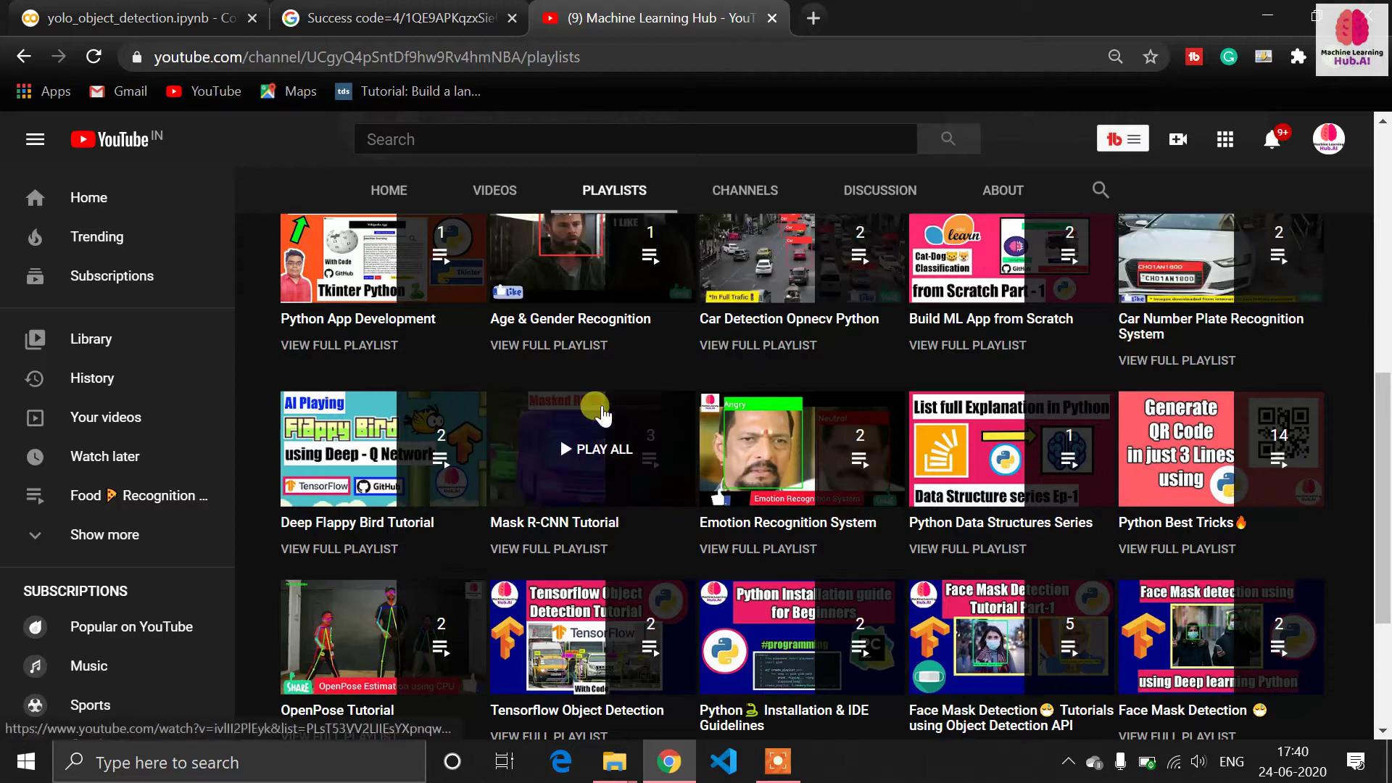
scroll(592, 443, "down", 2)
left_click(174, 13)
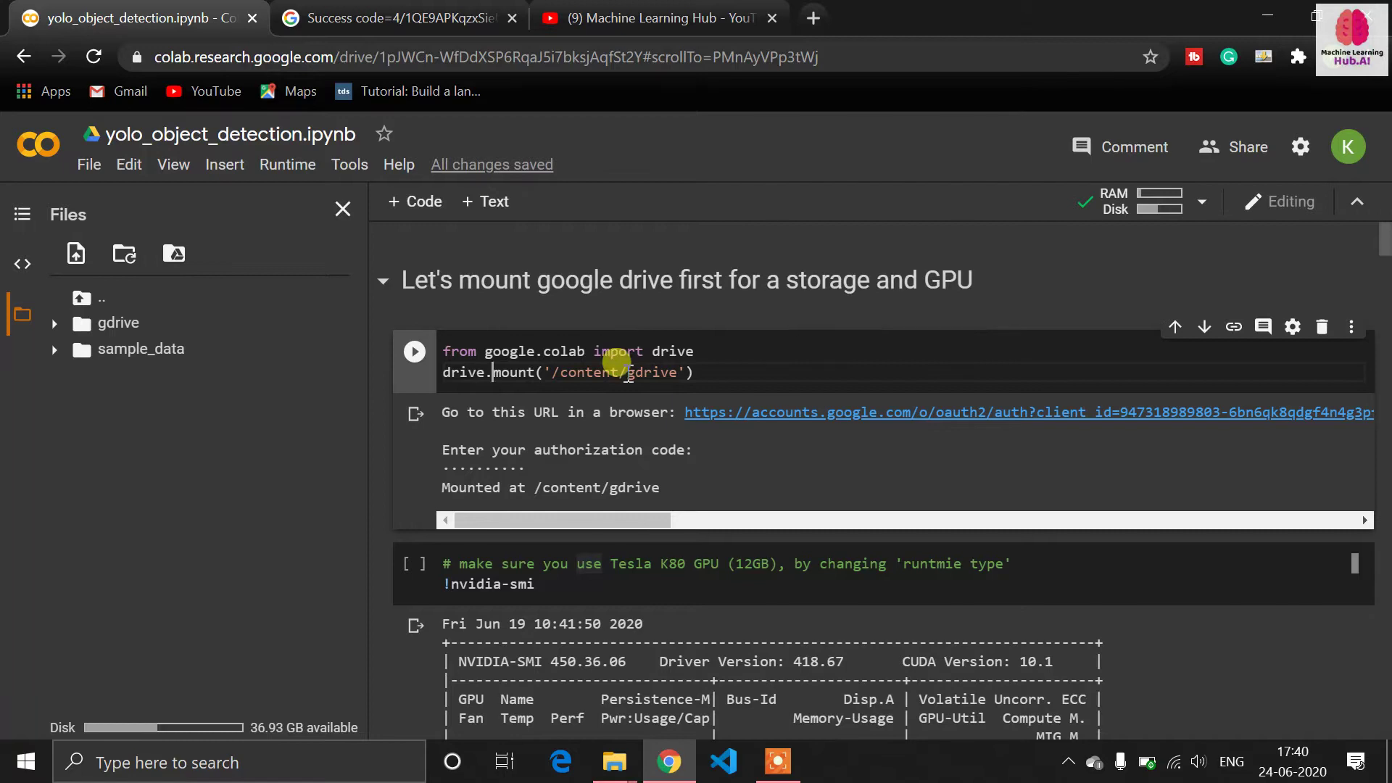
left_click(688, 373)
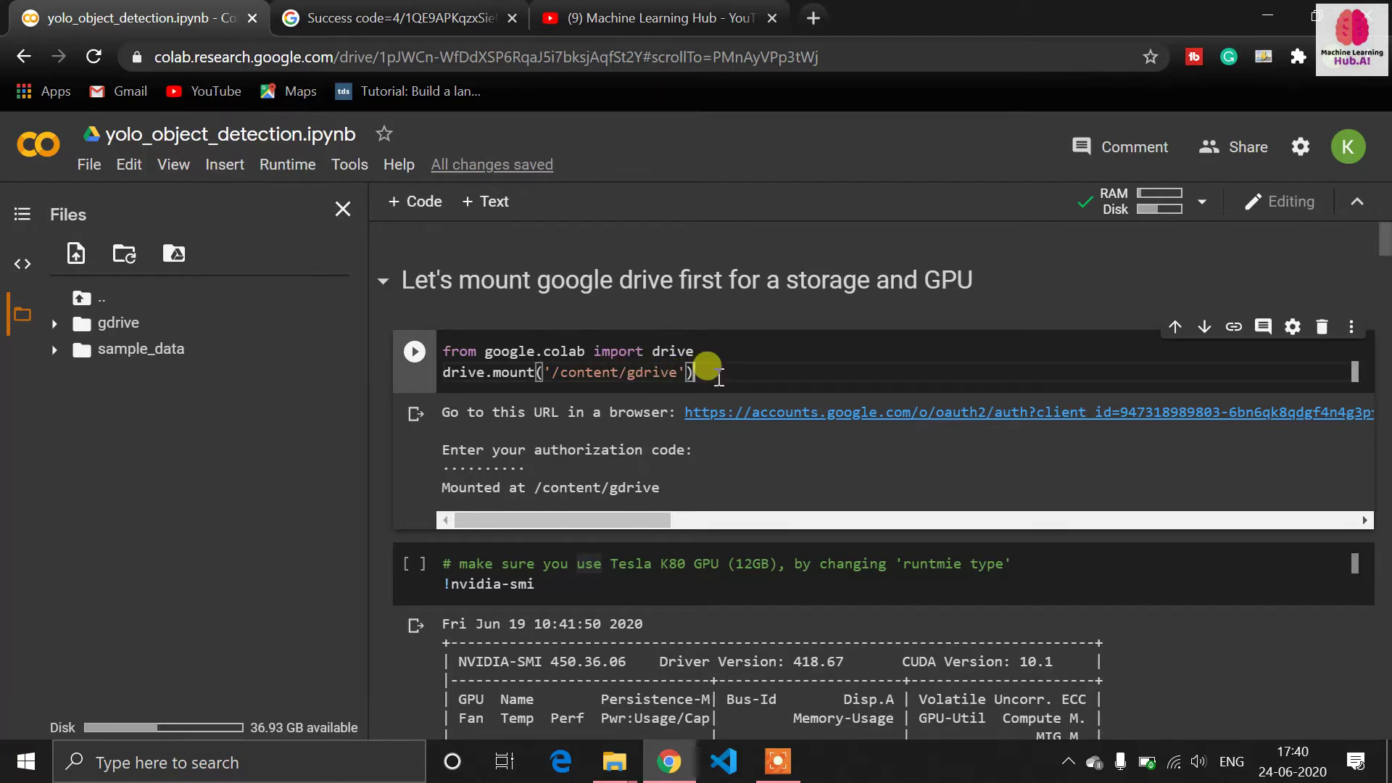
left_click_drag(697, 373, 438, 349)
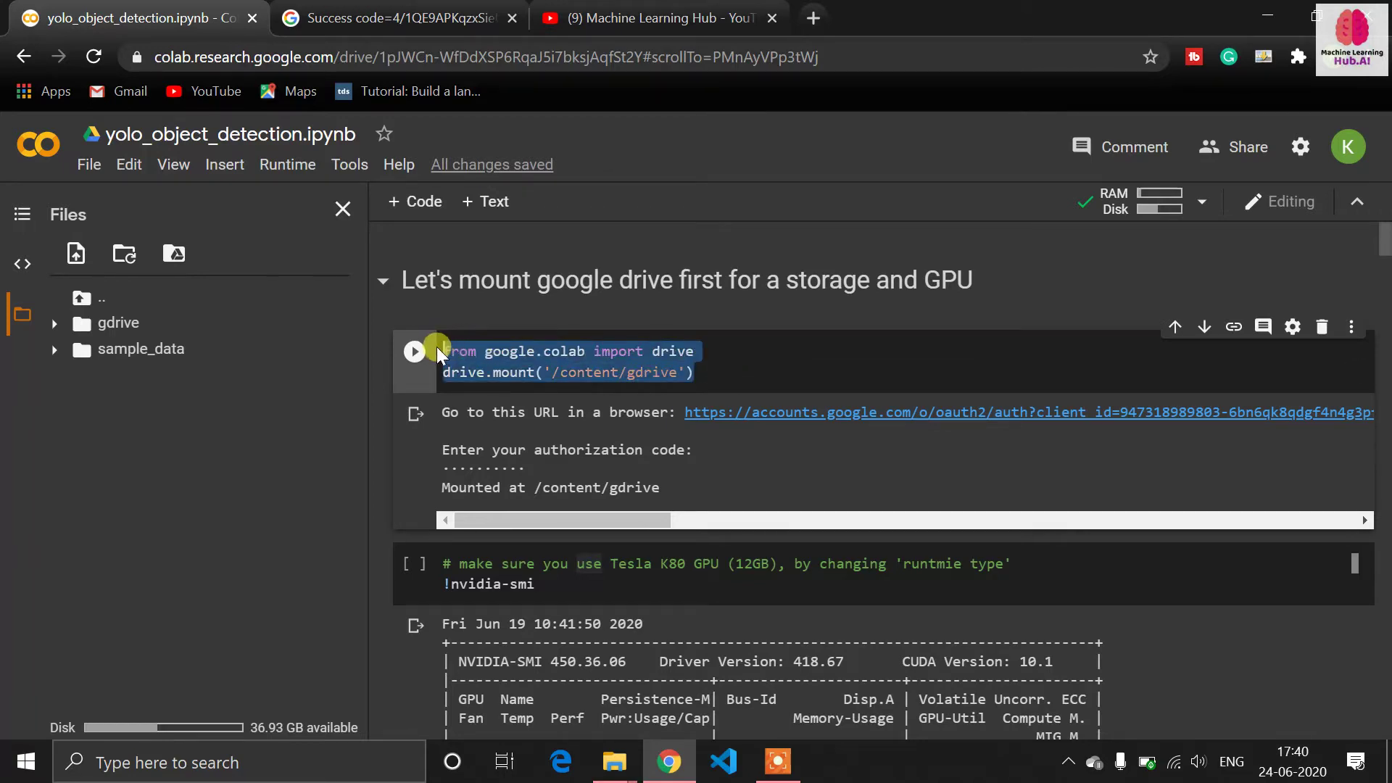
left_click(534, 351)
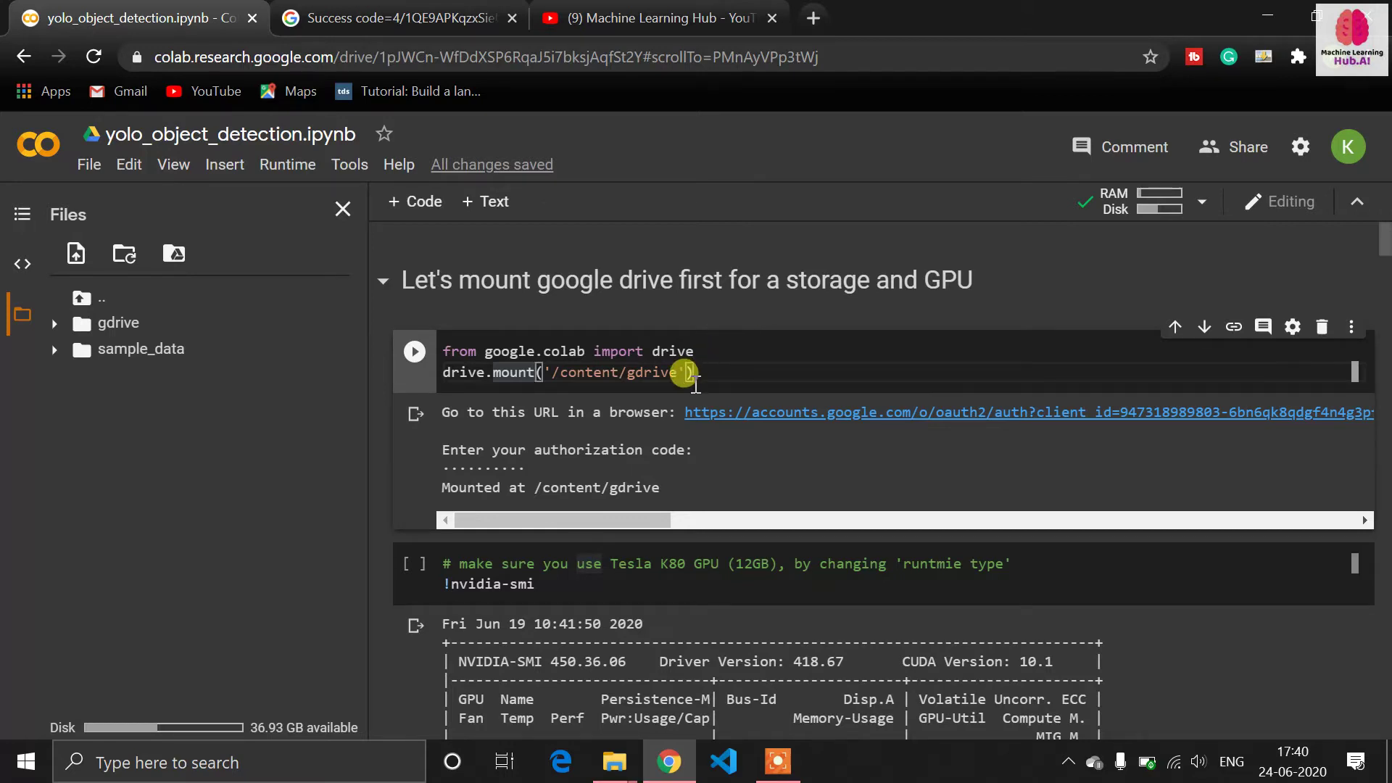
left_click(383, 9)
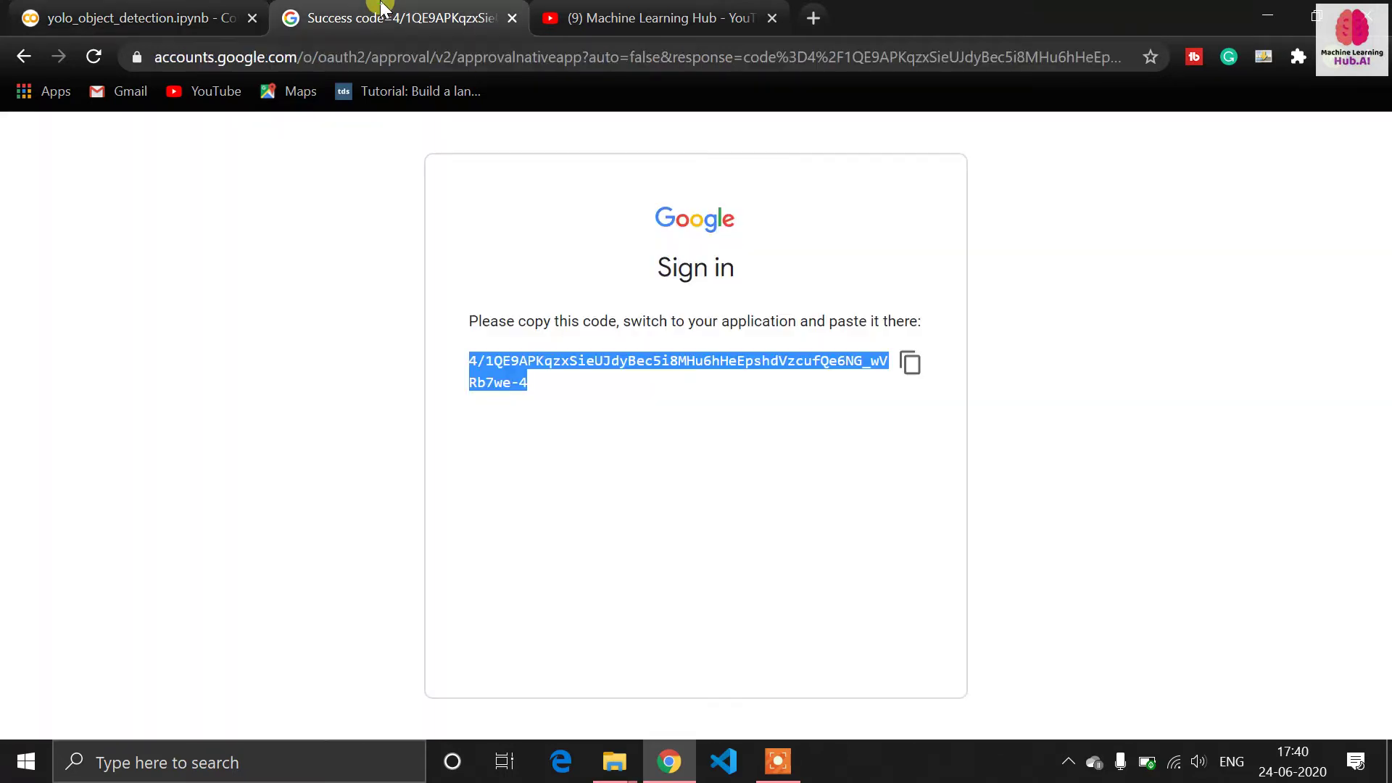
left_click(233, 13)
left_click(593, 465)
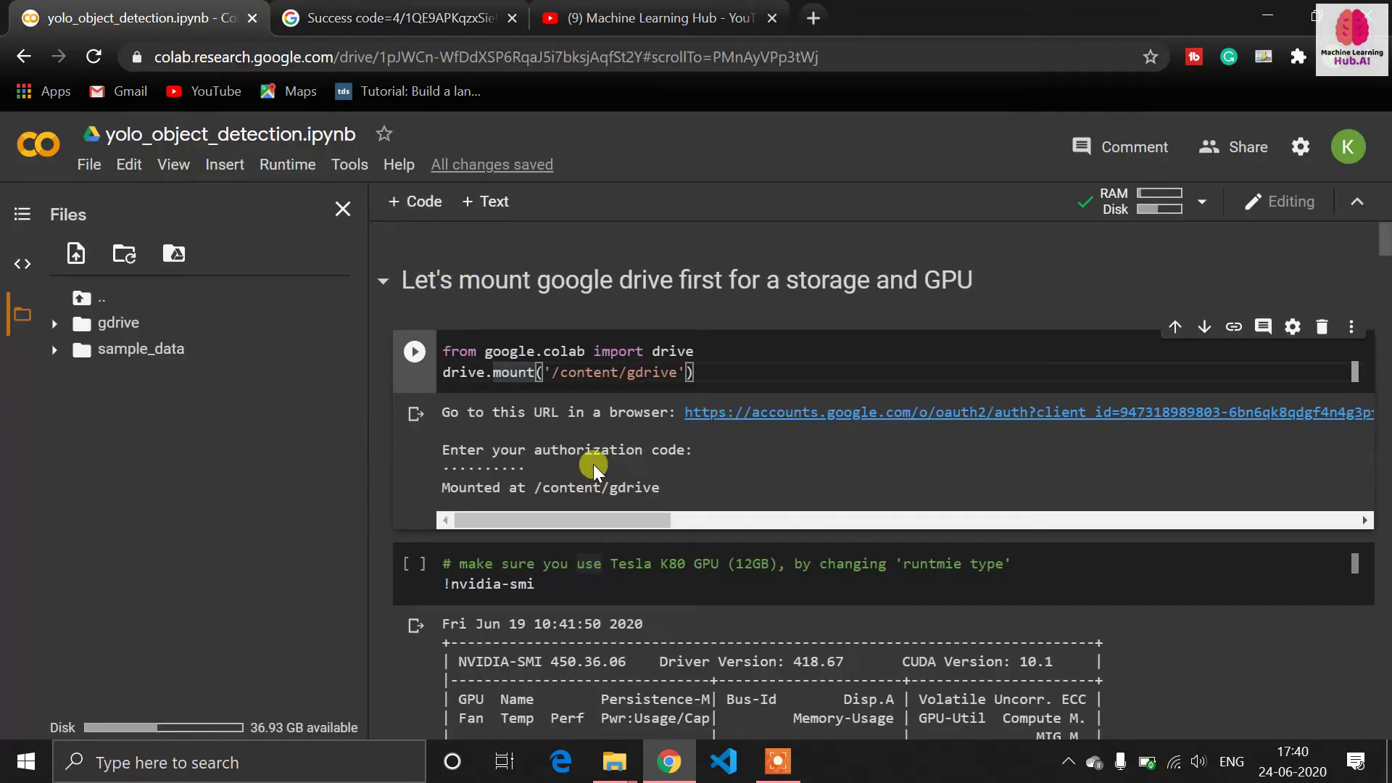
left_click(594, 372)
scroll(541, 543, "down", 1)
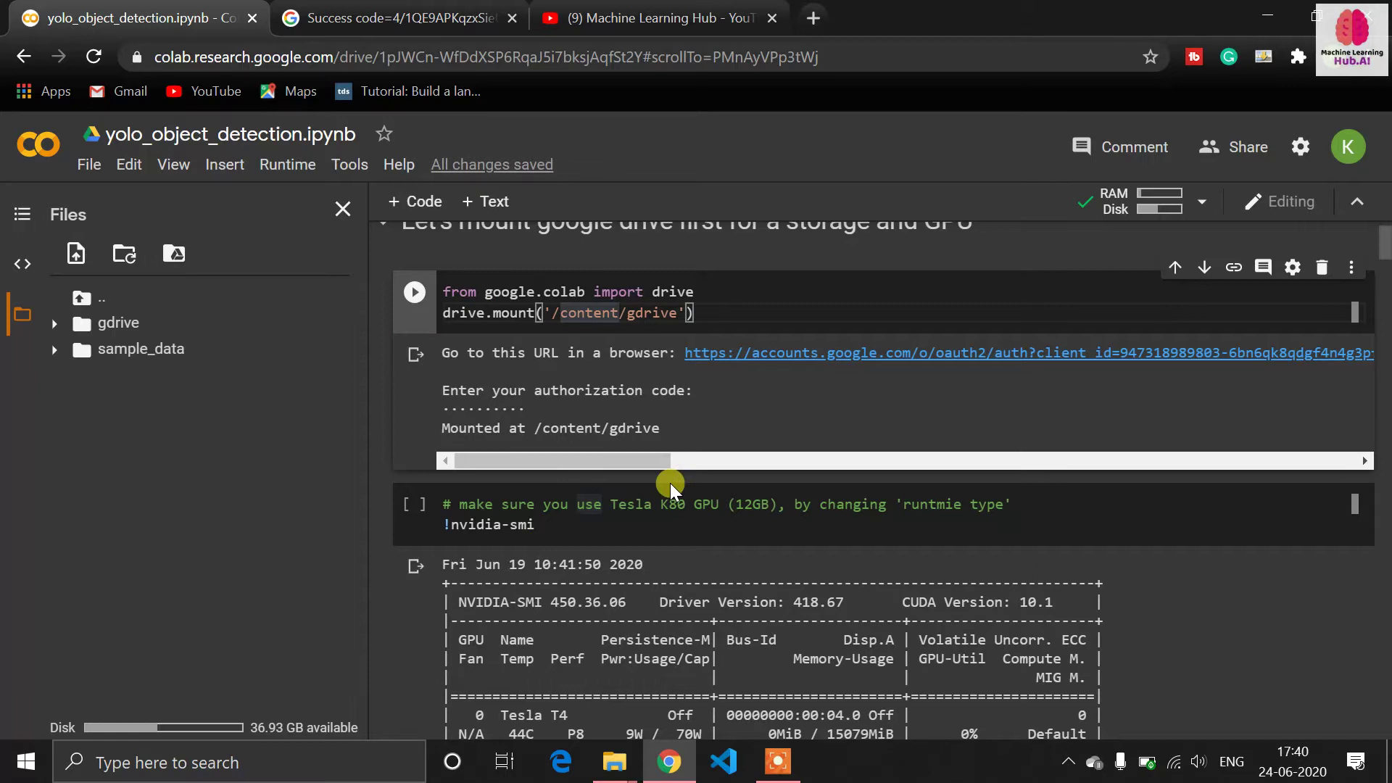
- Leave the hardware accelerator setting unchanged and rerun !nvidia-smi to show the Tesla P100
left_click(574, 521)
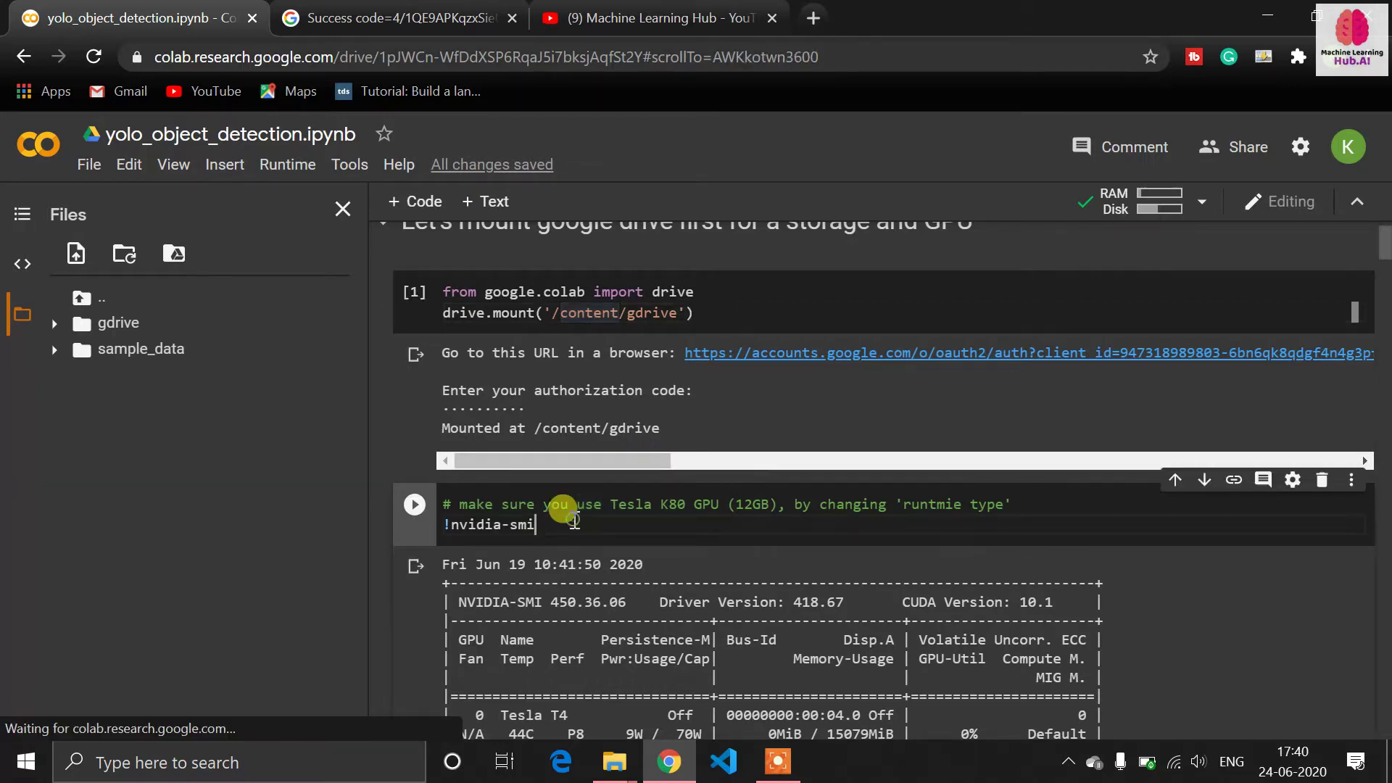
left_click(287, 165)
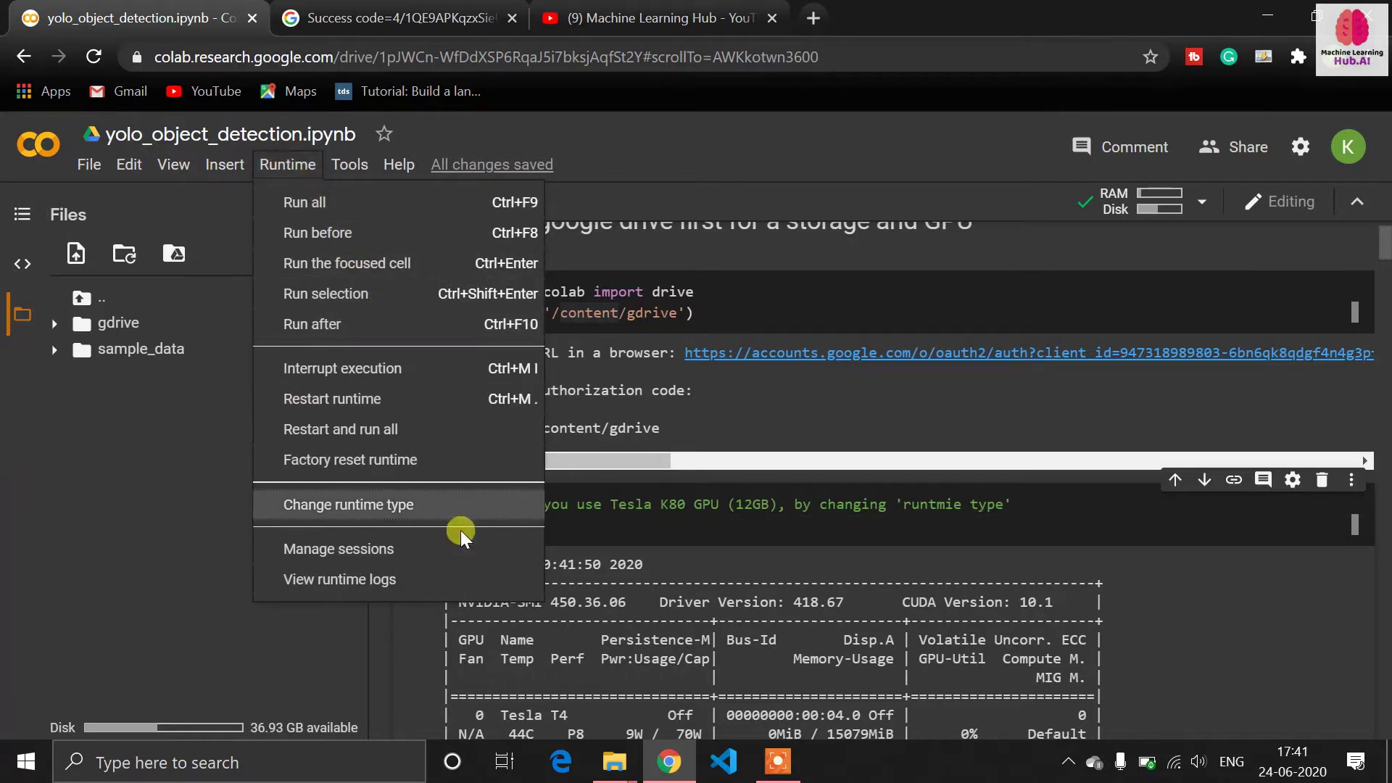
left_click(461, 504)
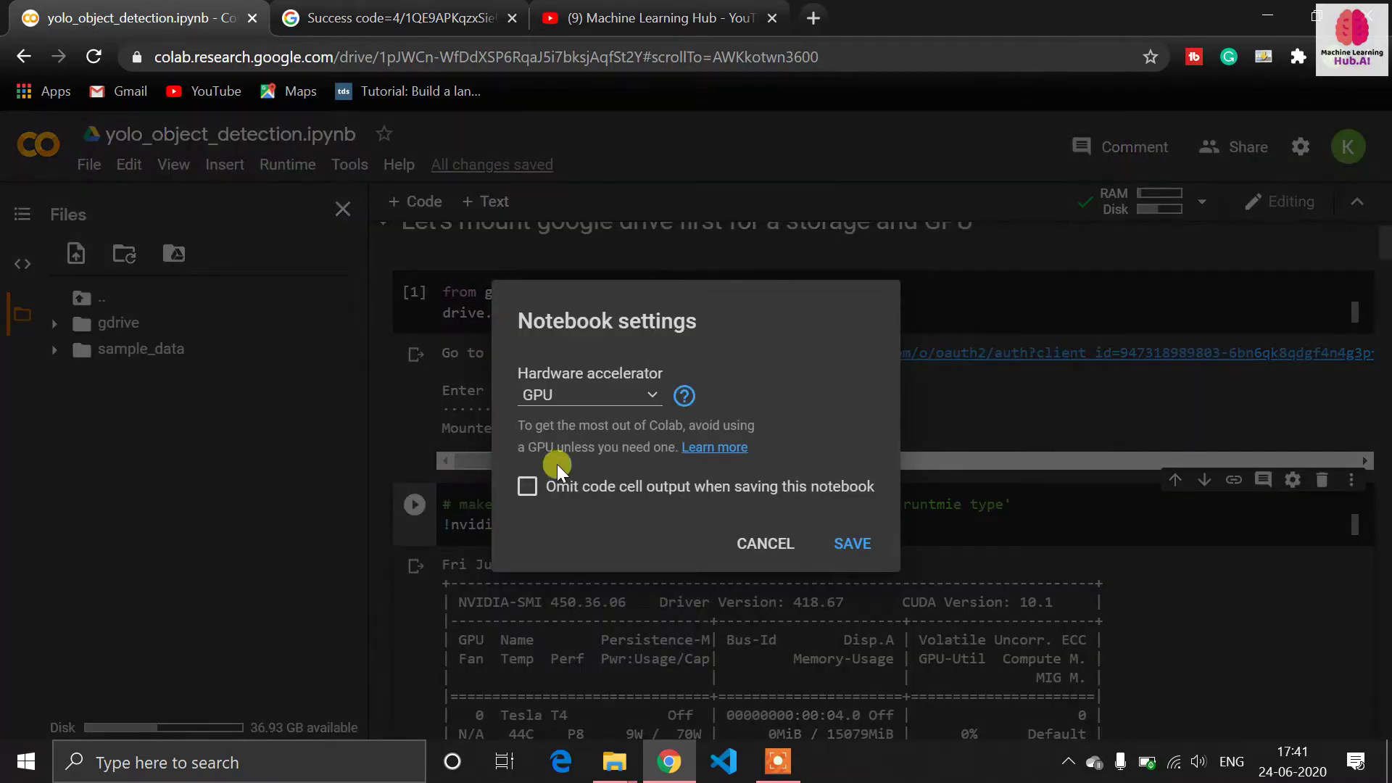
left_click(765, 544)
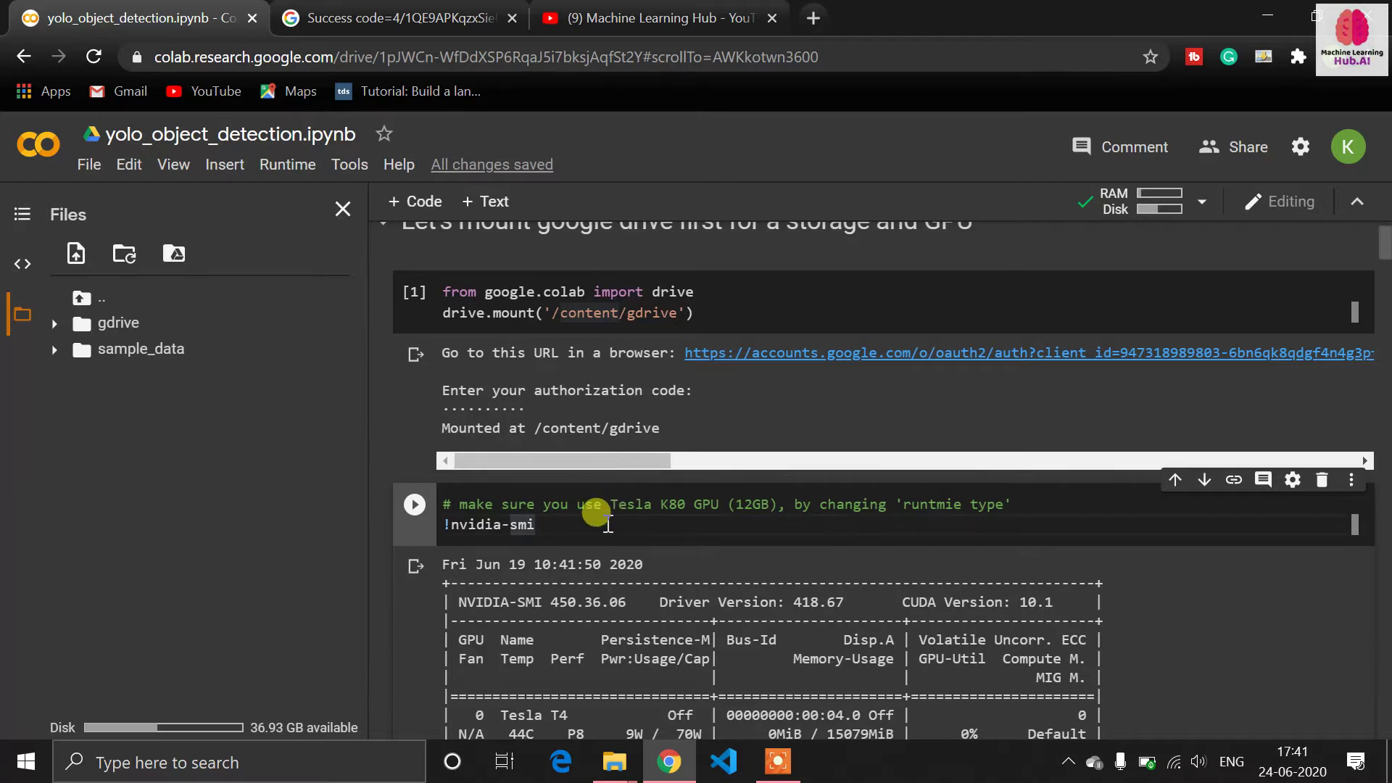
key("shift+Return")
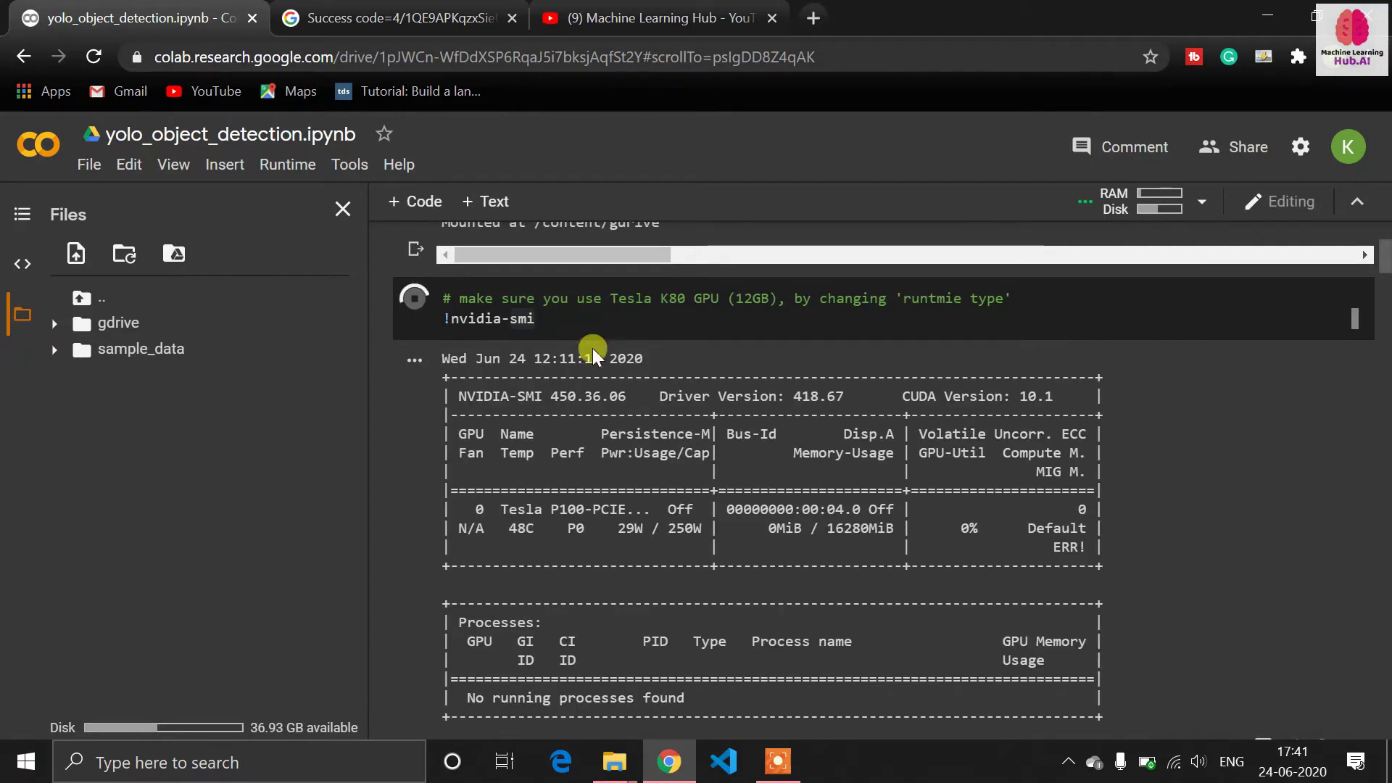
left_click(579, 327)
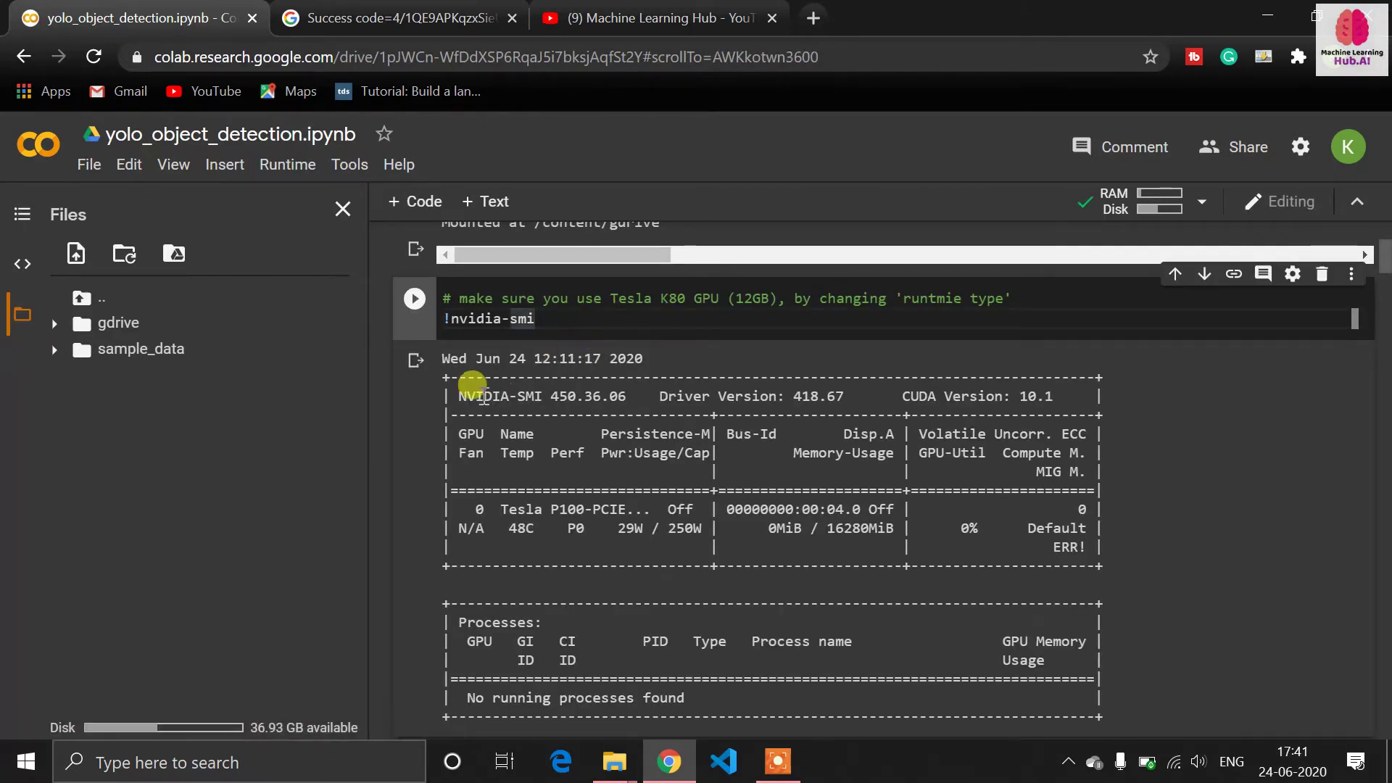
left_click_drag(475, 397, 696, 397)
- Review the Darknet clone cell's PATH, folder removal and git clone lines
left_click(696, 397)
scroll(695, 397, "down", 1)
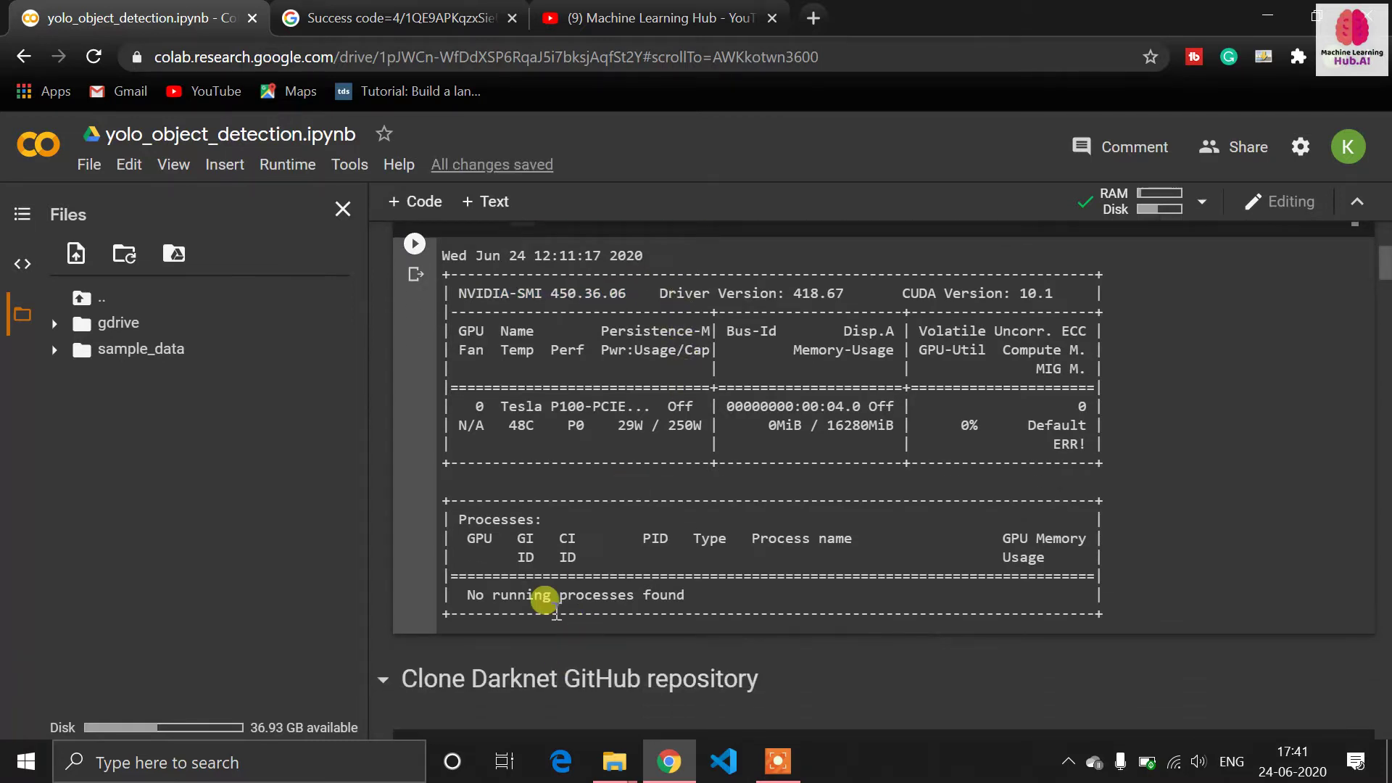
scroll(544, 600, "down", 1)
scroll(544, 636, "up", 1)
scroll(544, 606, "up", 2)
scroll(544, 606, "down", 2)
scroll(544, 601, "down", 2)
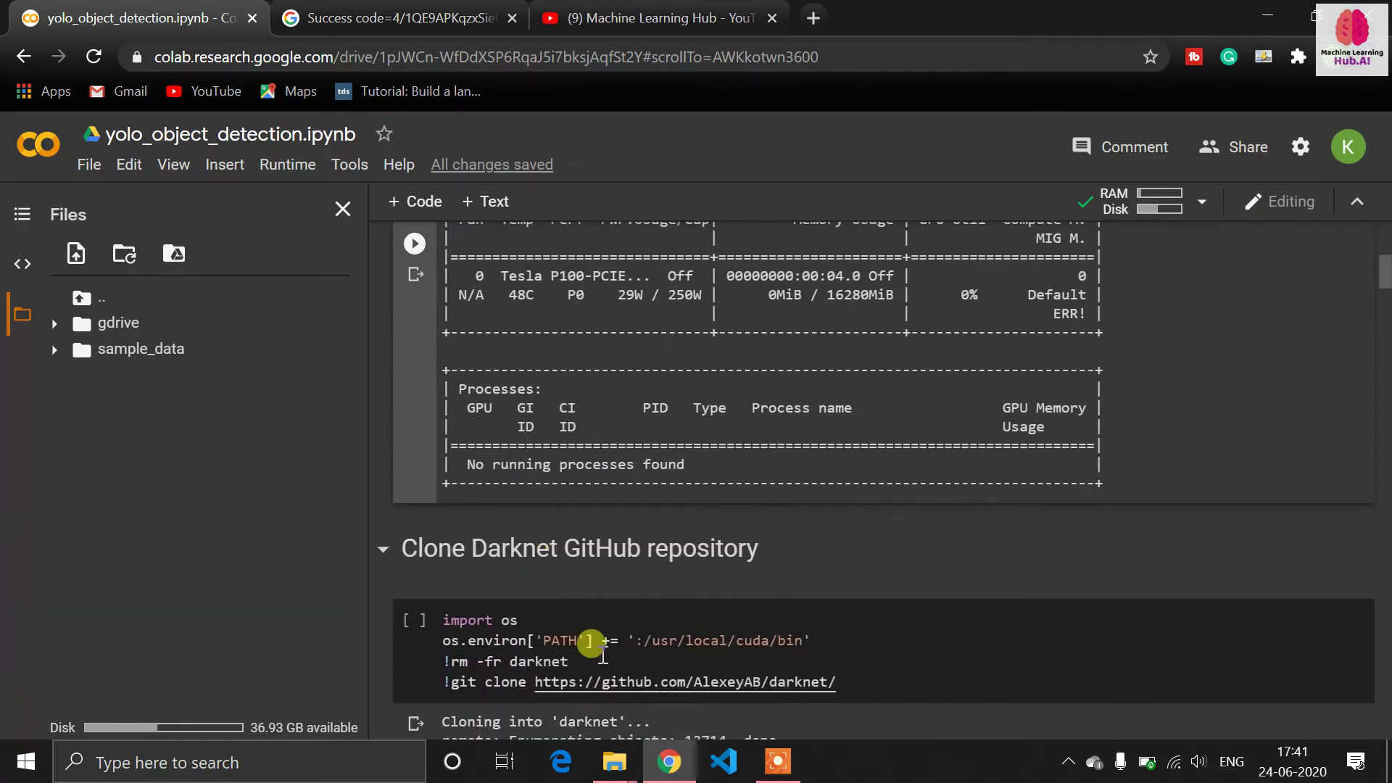
left_click(587, 658)
scroll(588, 653, "down", 1)
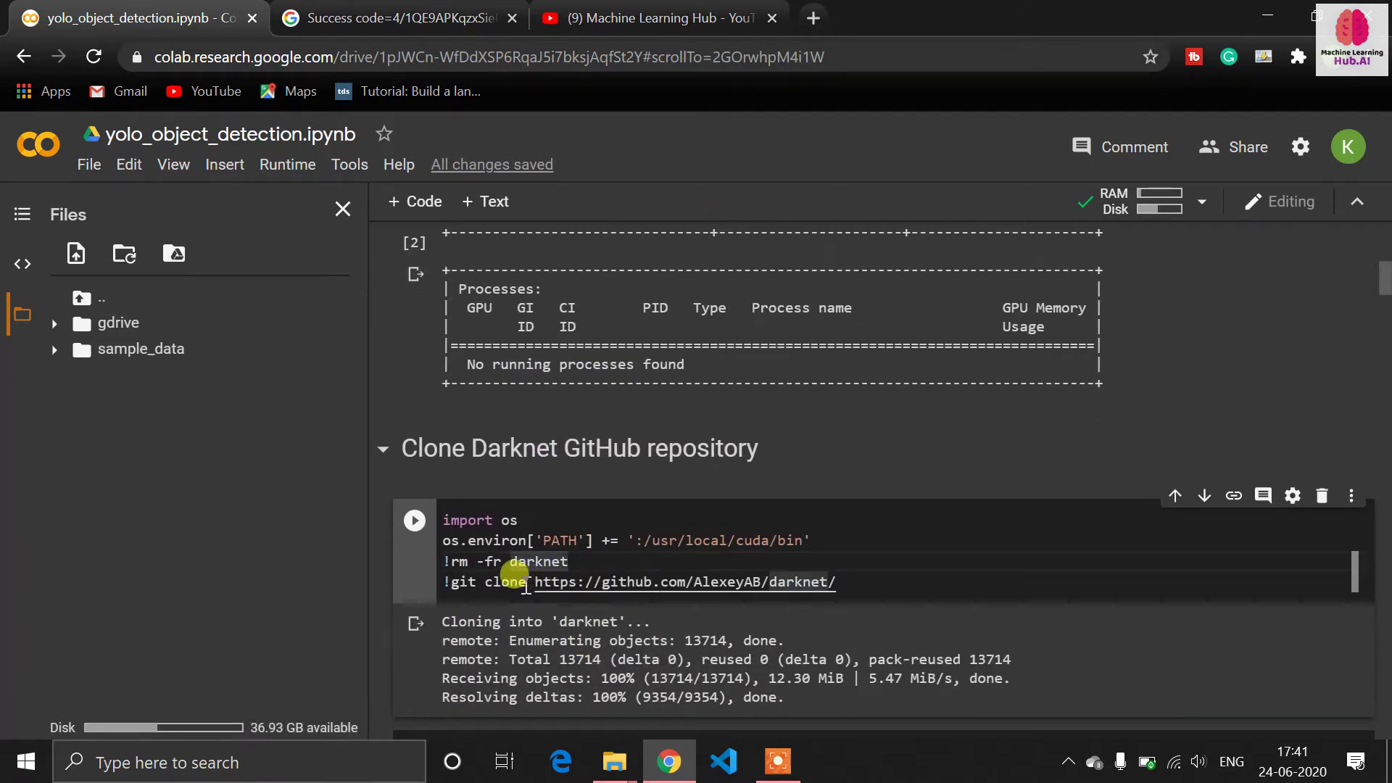
left_click_drag(535, 584, 842, 585)
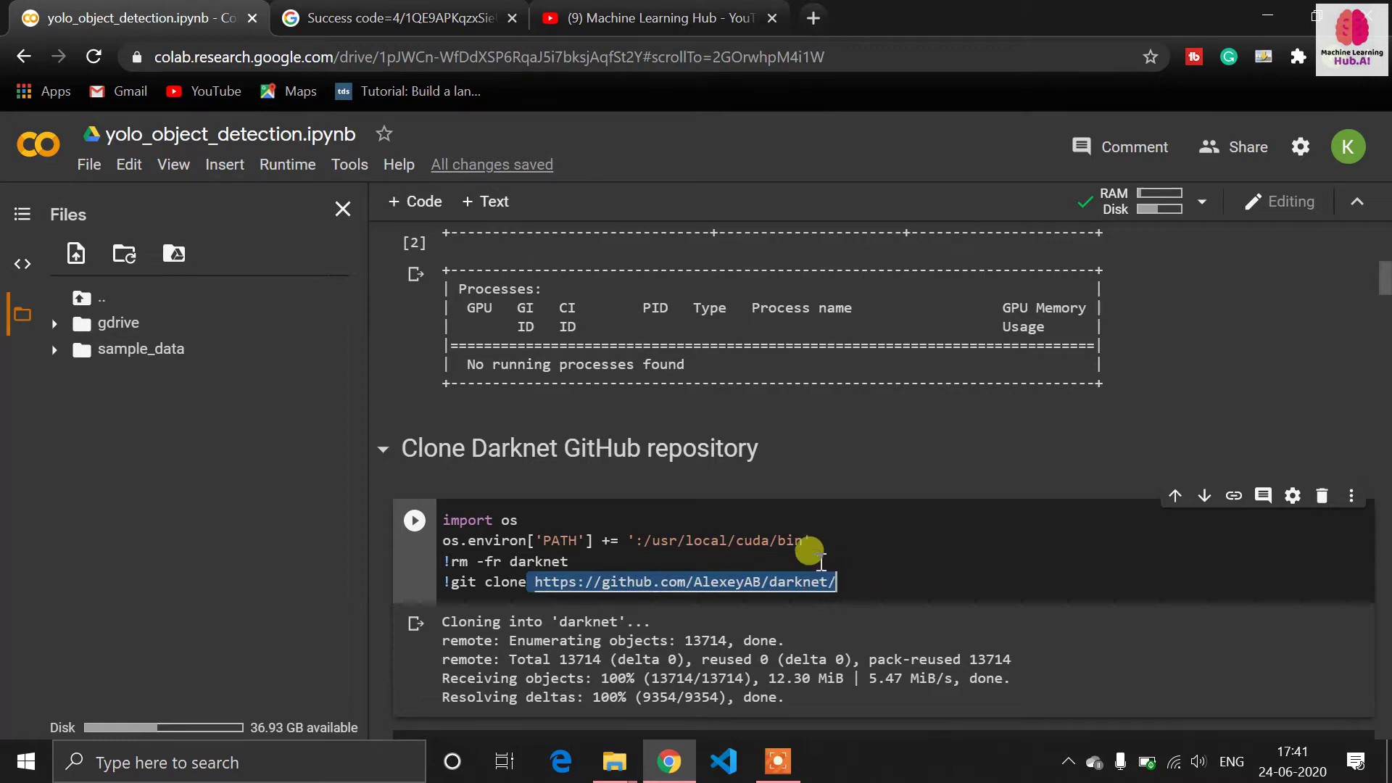
left_click(797, 543)
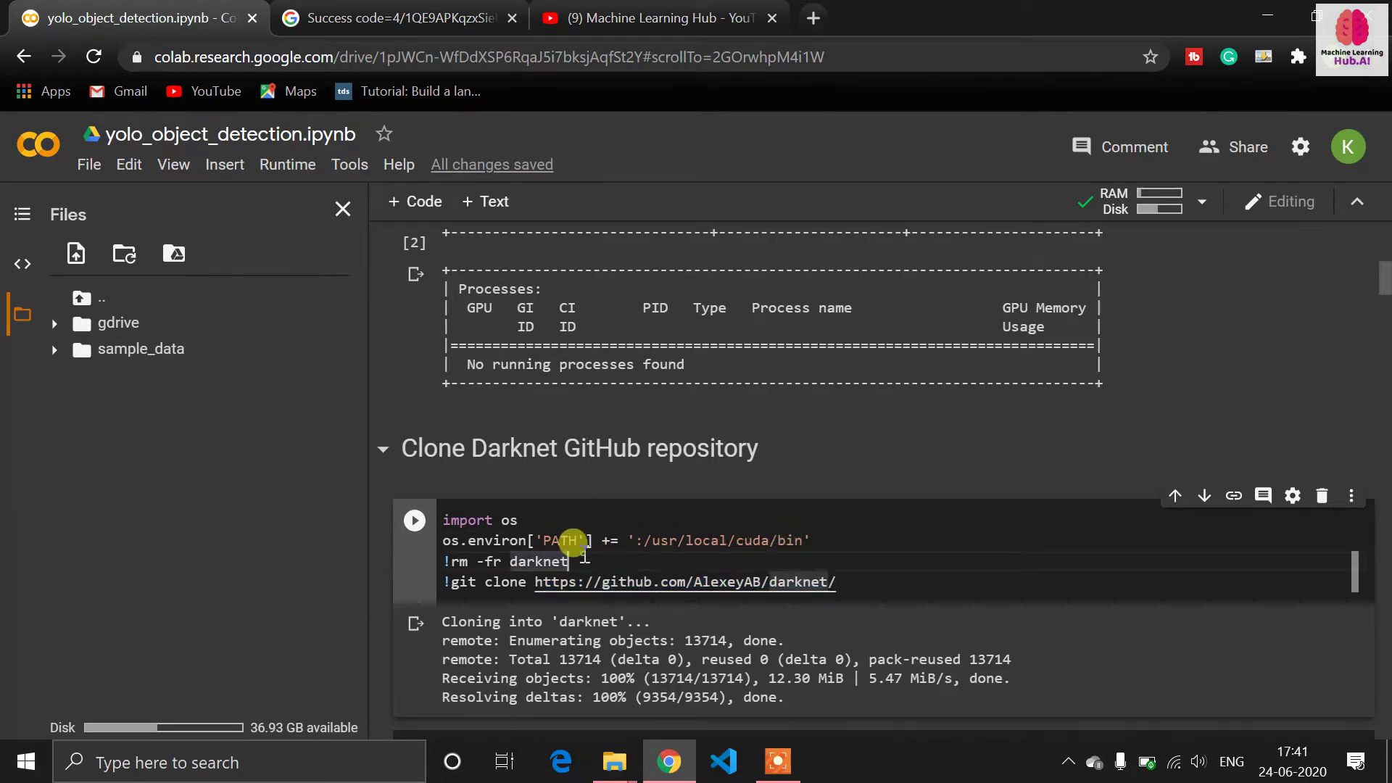
left_click_drag(571, 562, 444, 540)
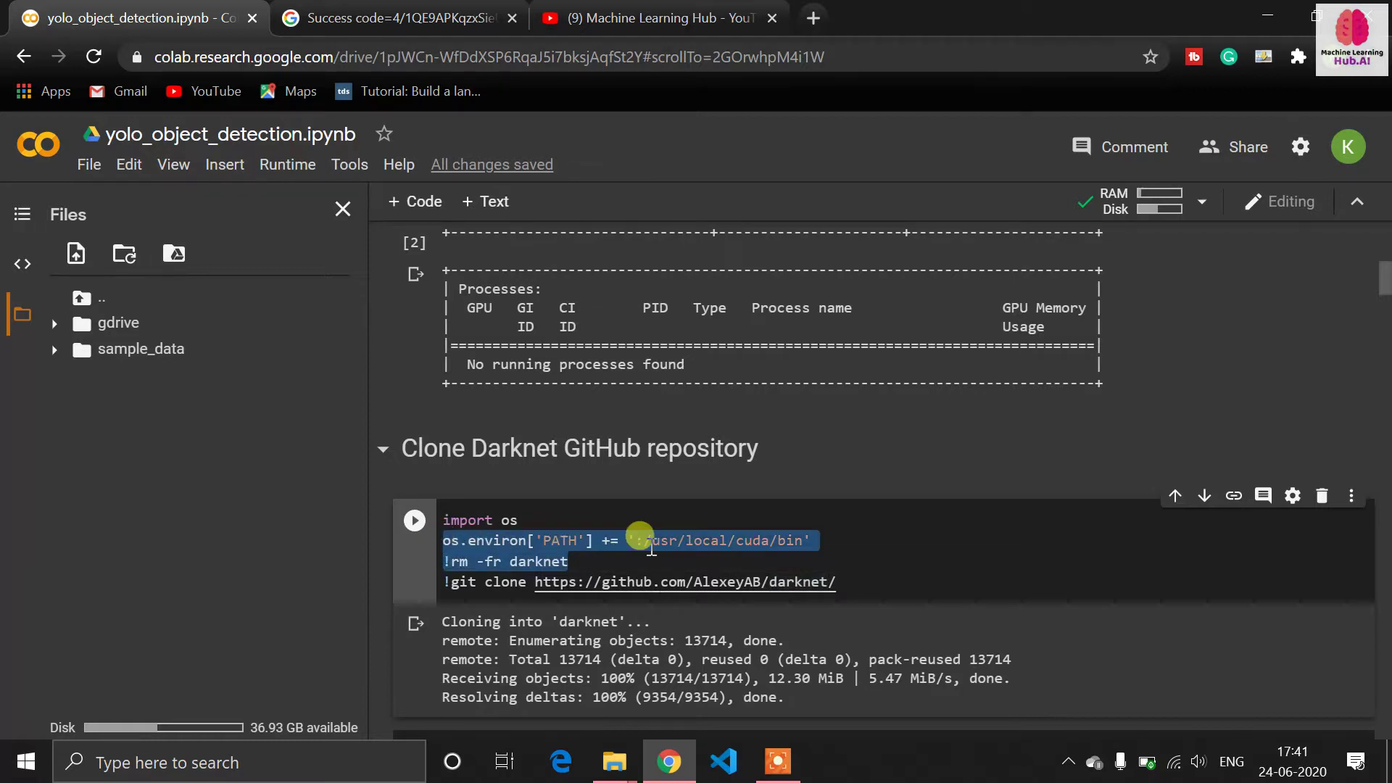
left_click(650, 546)
left_click_drag(515, 585, 468, 562)
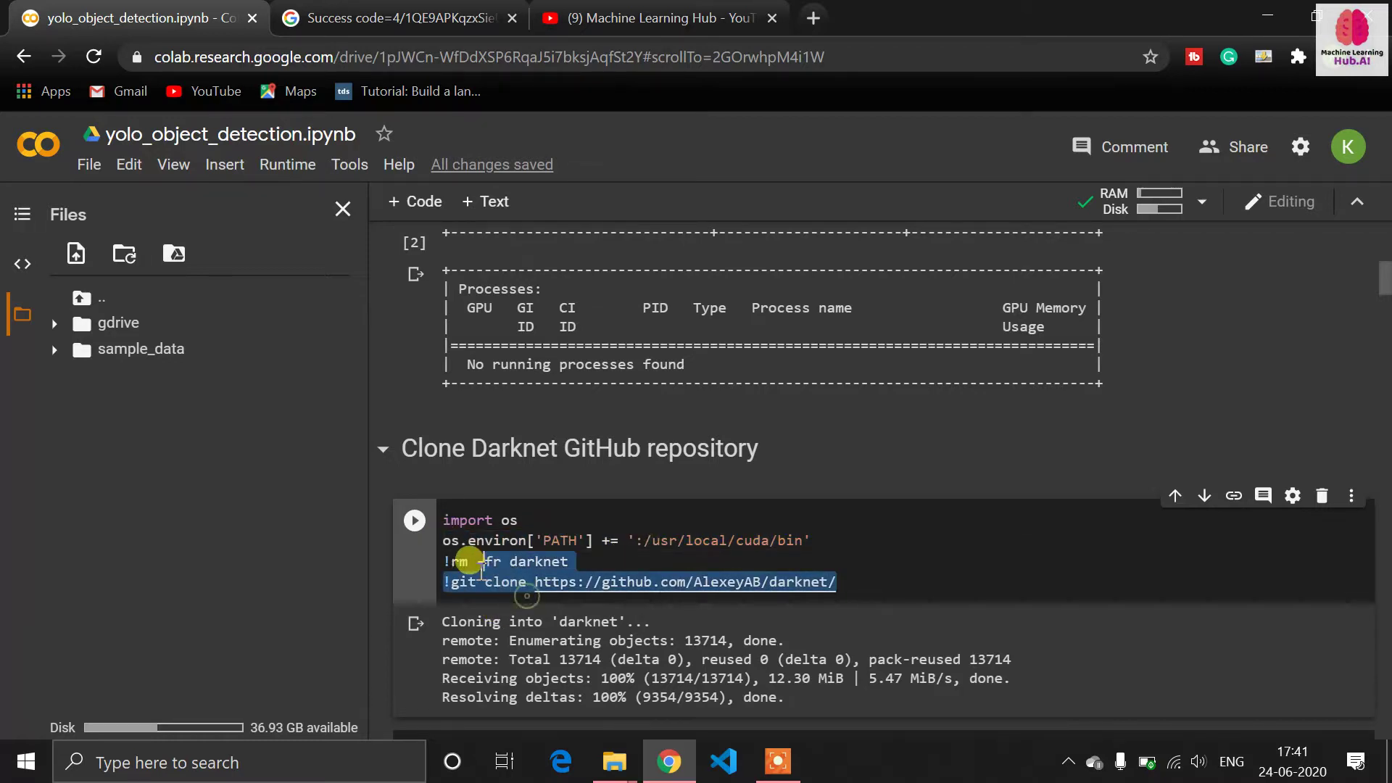
left_click(585, 583)
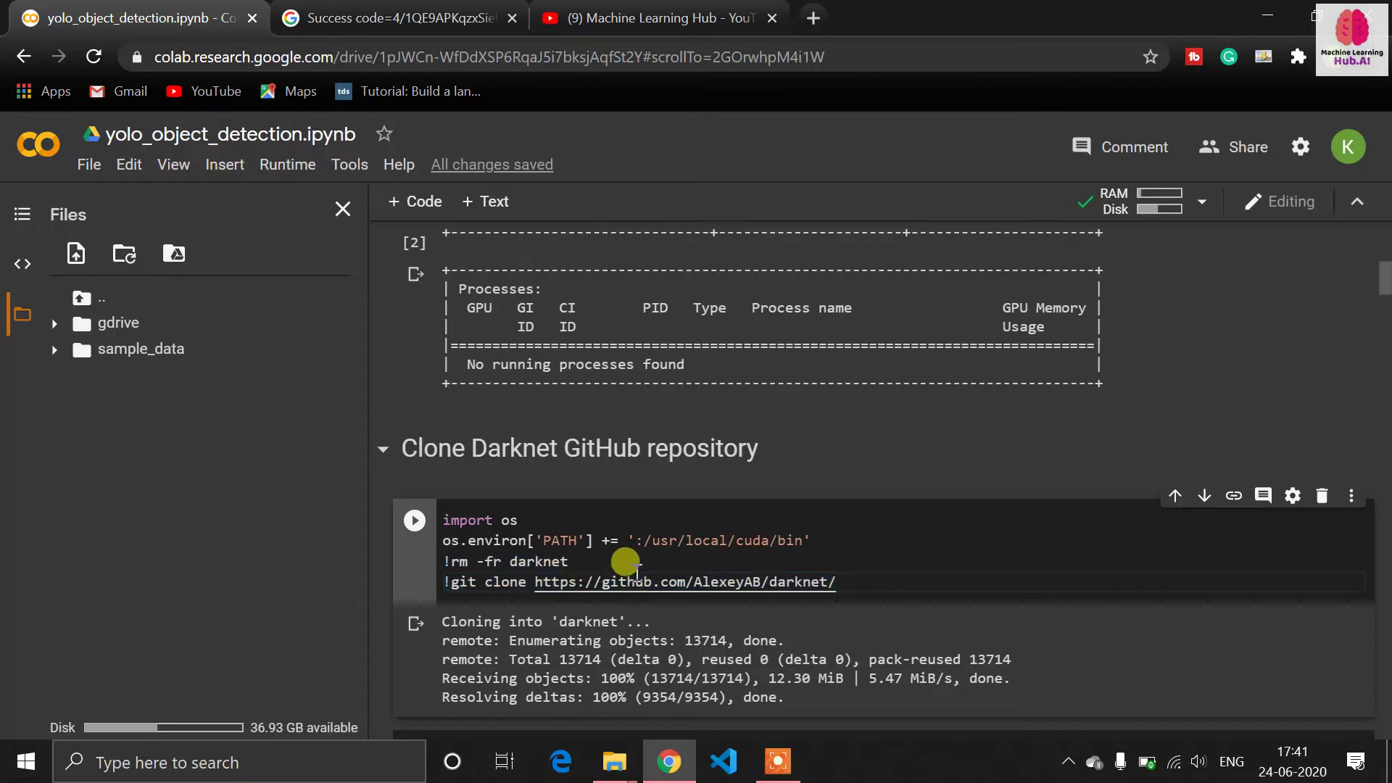
left_click(889, 588)
- Run the Darknet clone cell and view the AlexeyAB repository on GitHub, then return to Colab
key("shift+Return")
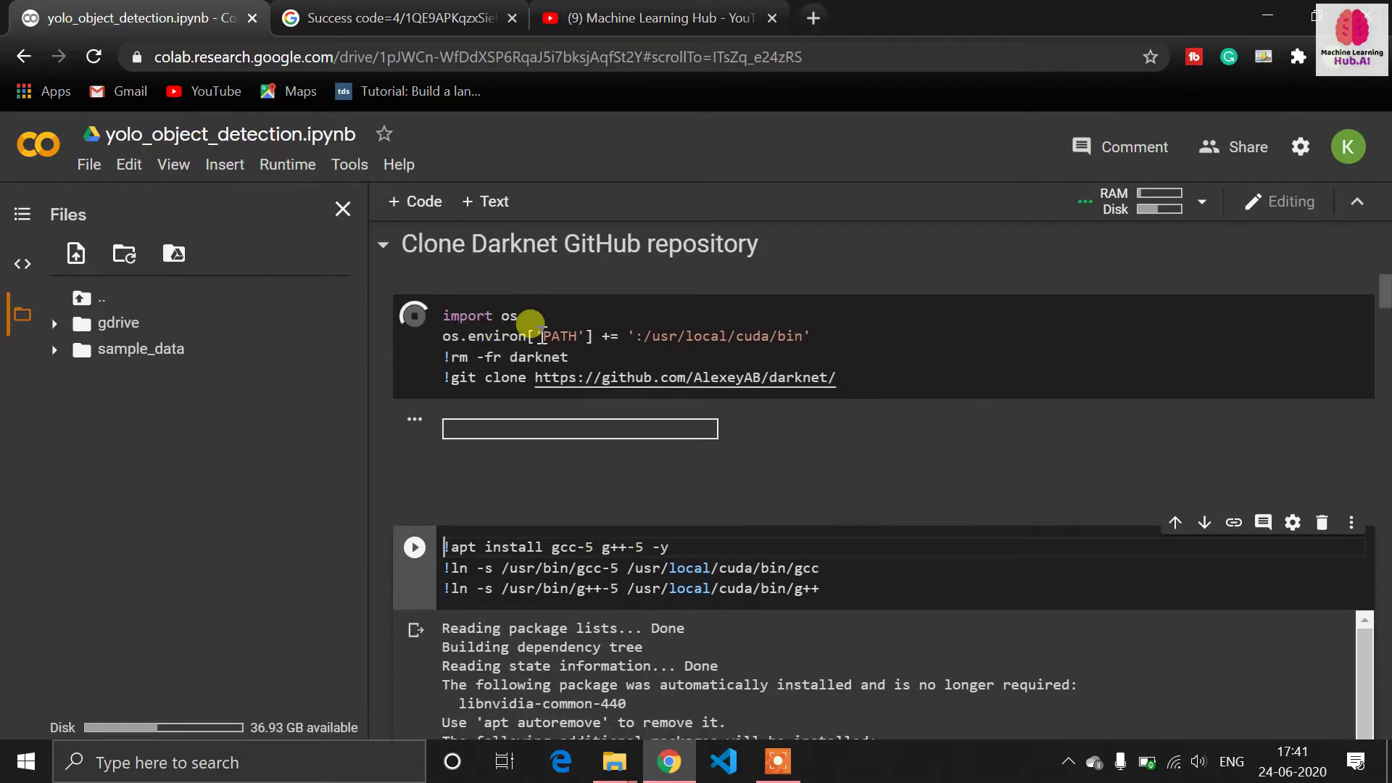
left_click(584, 379)
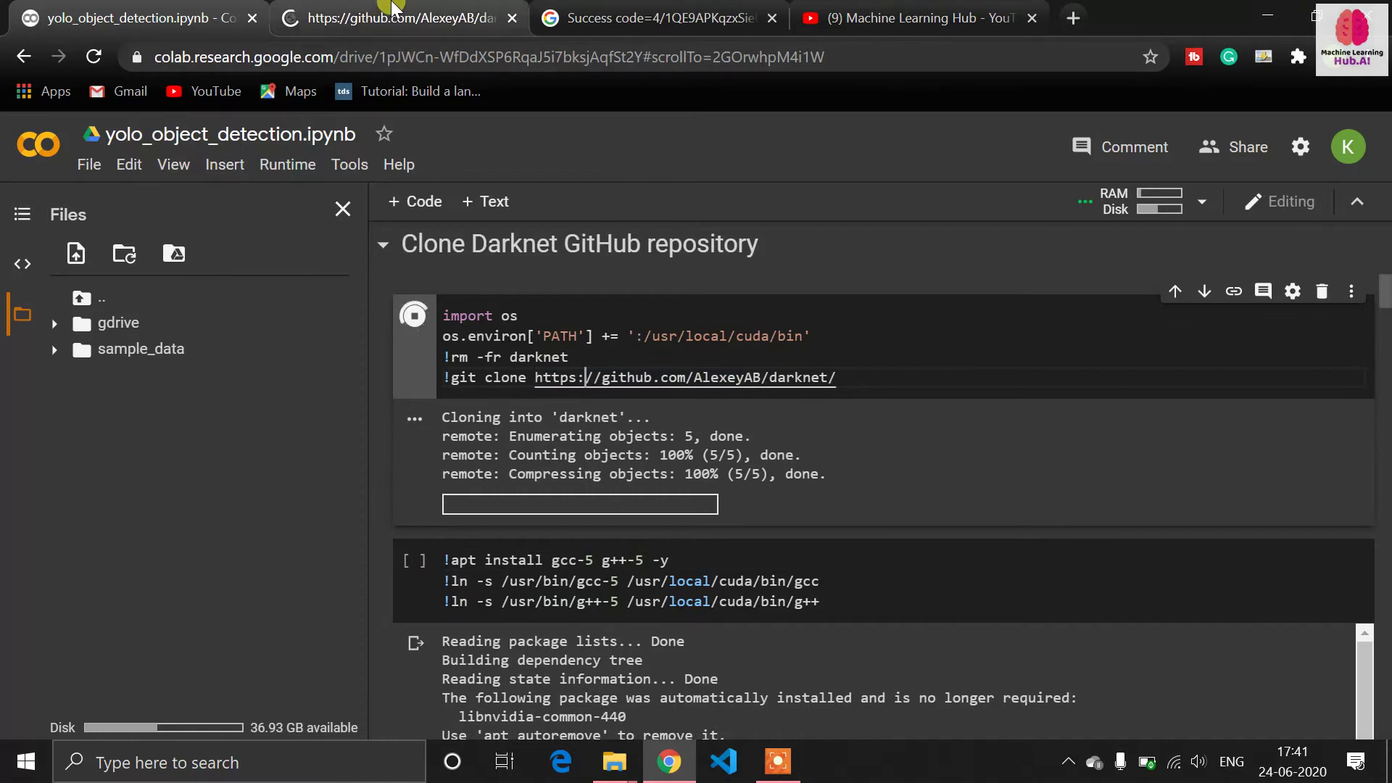
left_click(457, 16)
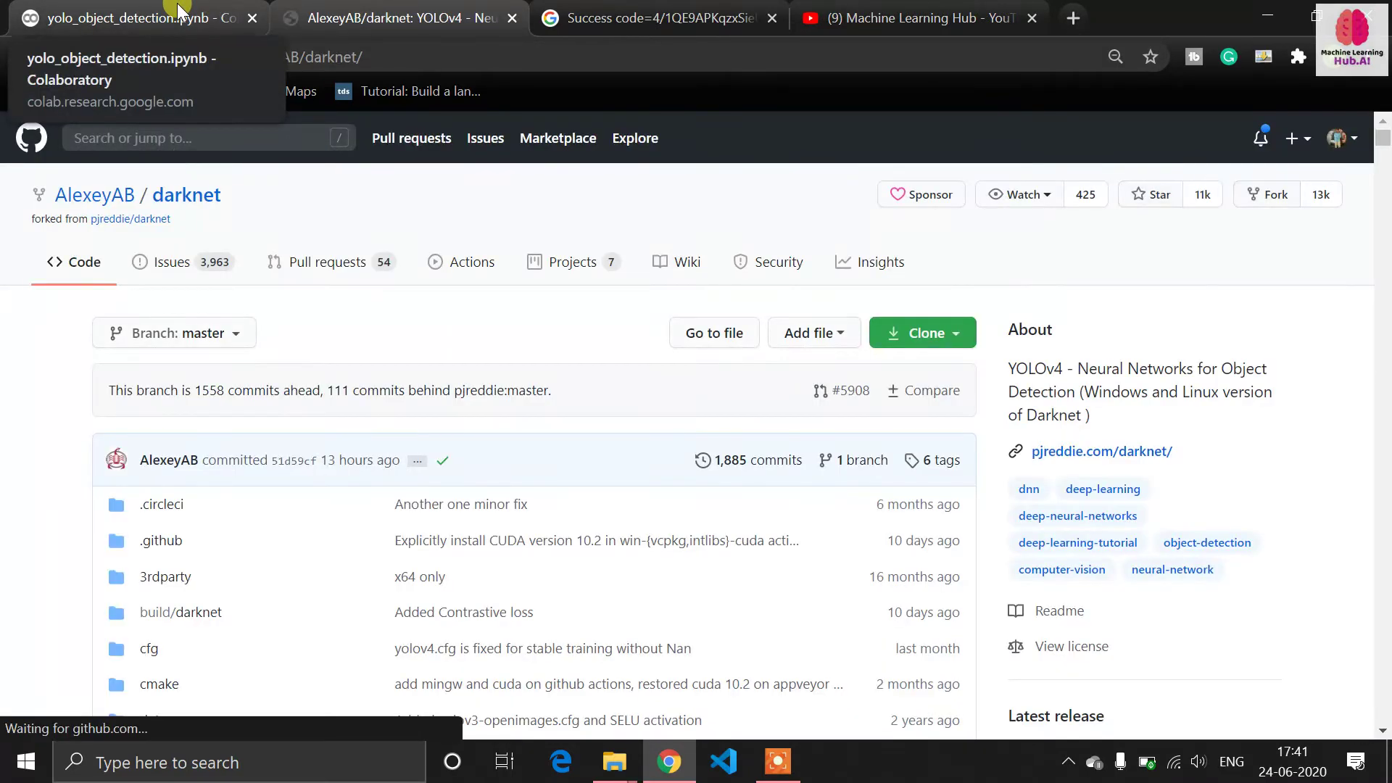
left_click(180, 14)
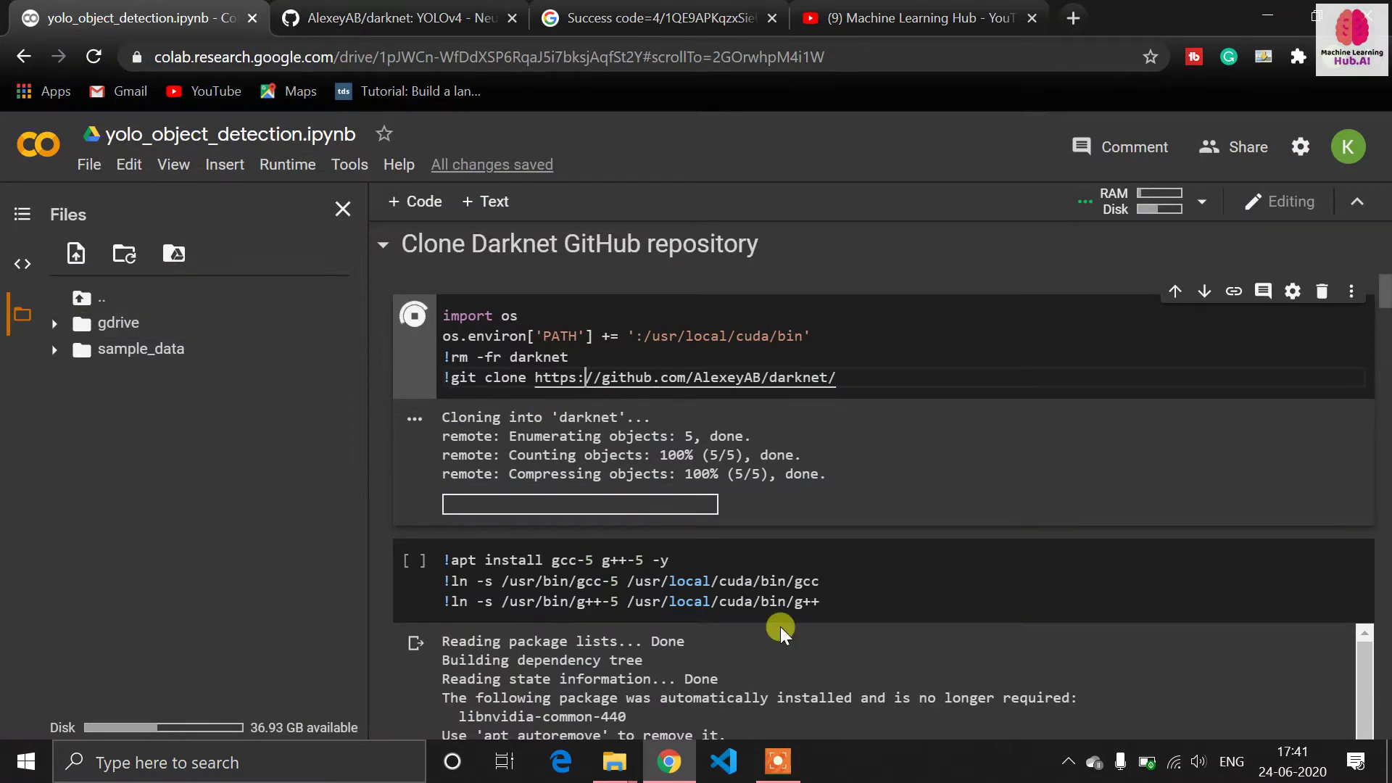
- Run the three-line cell installing gcc-5/g++-5 and linking them into the CUDA bin folder
left_click(832, 587)
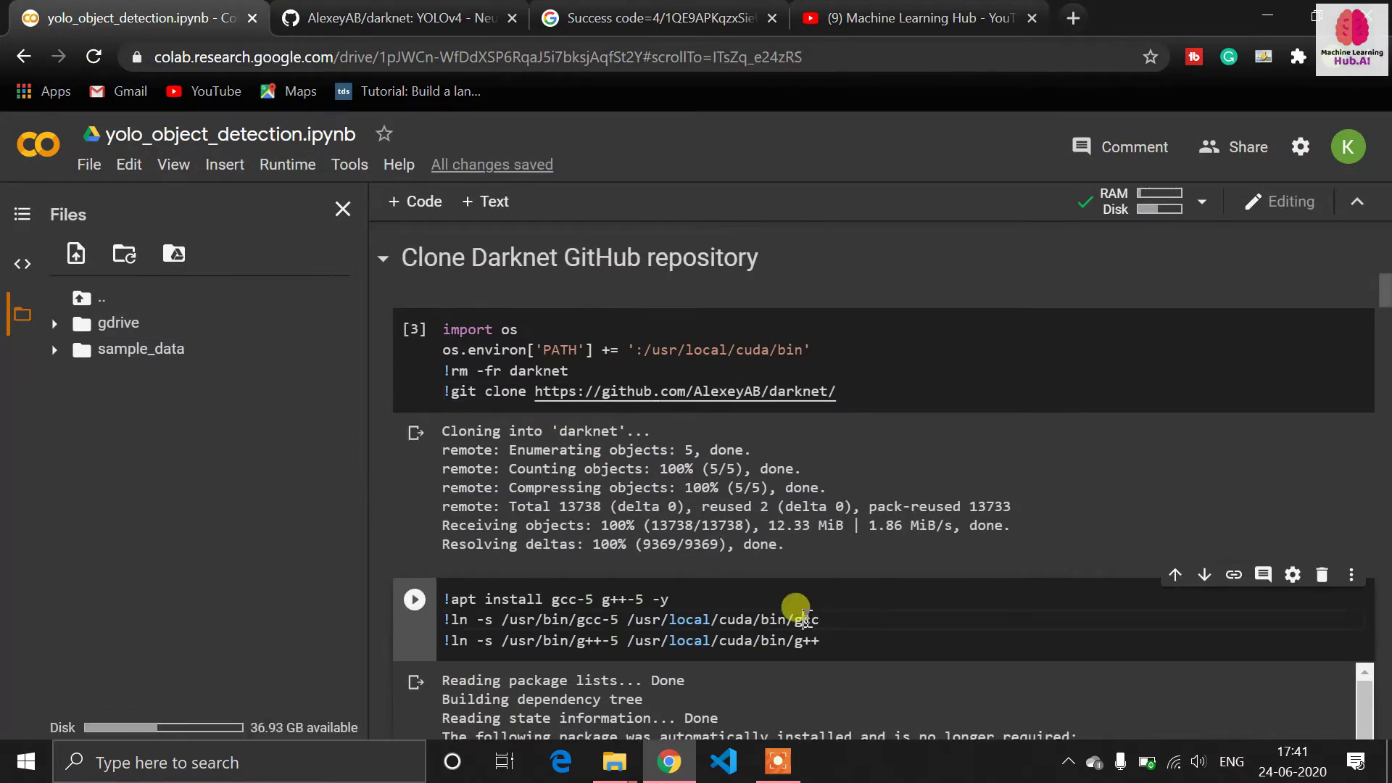
left_click(799, 620)
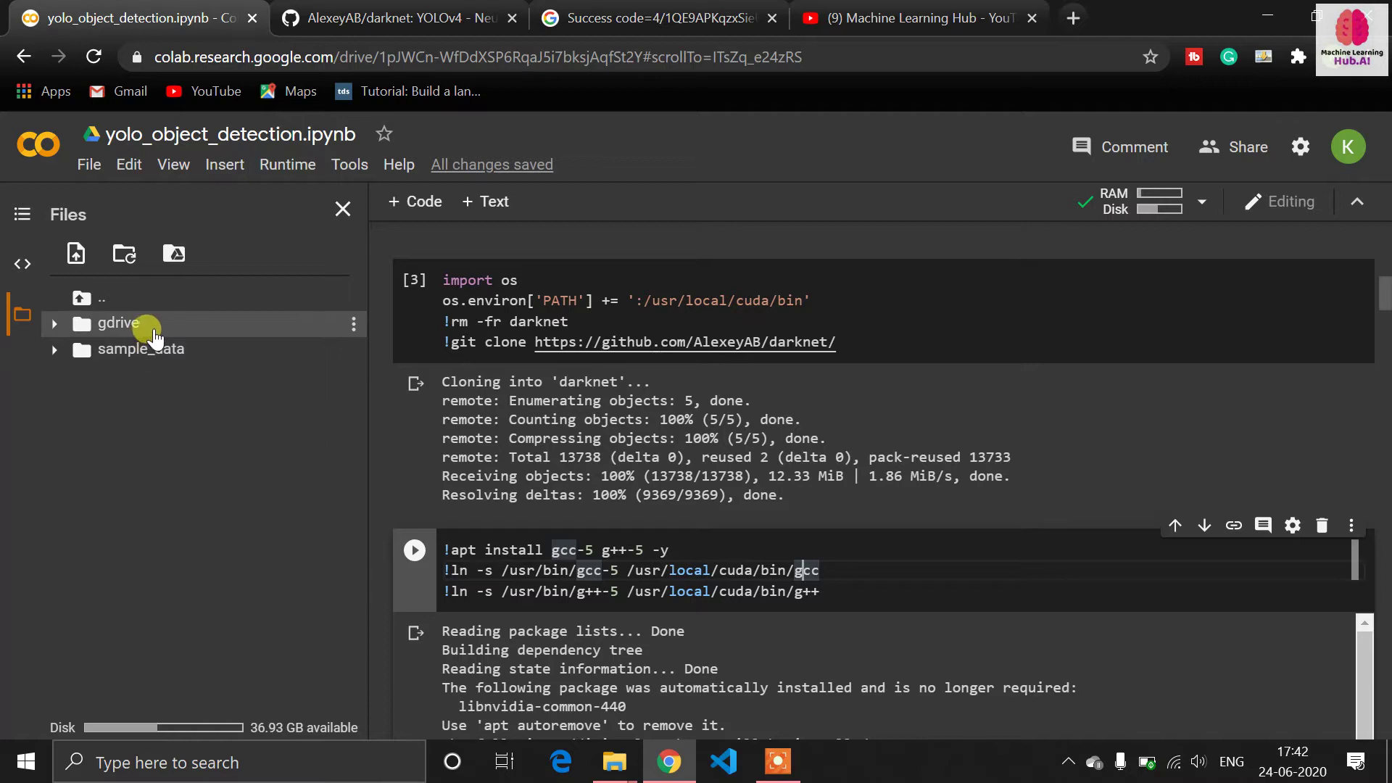
left_click(628, 573)
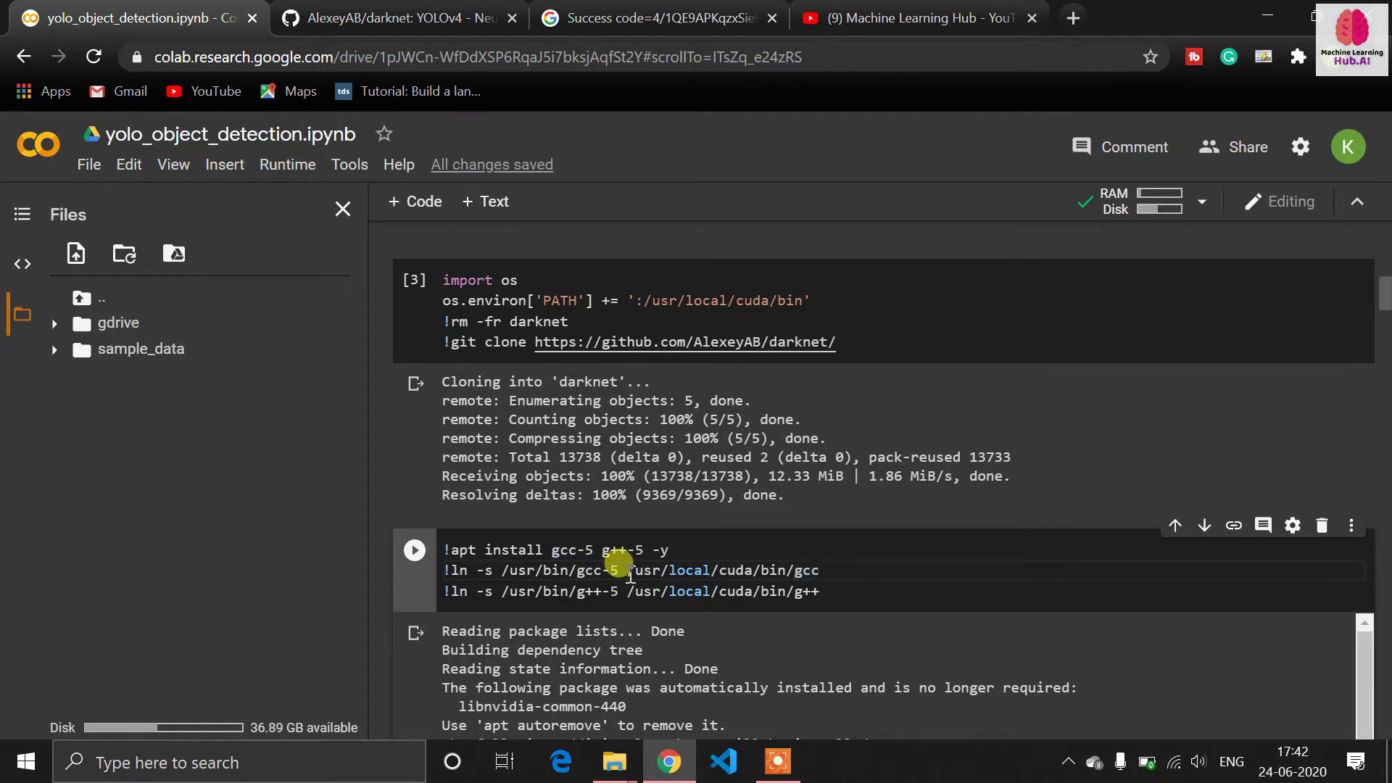
scroll(722, 559, "down", 1)
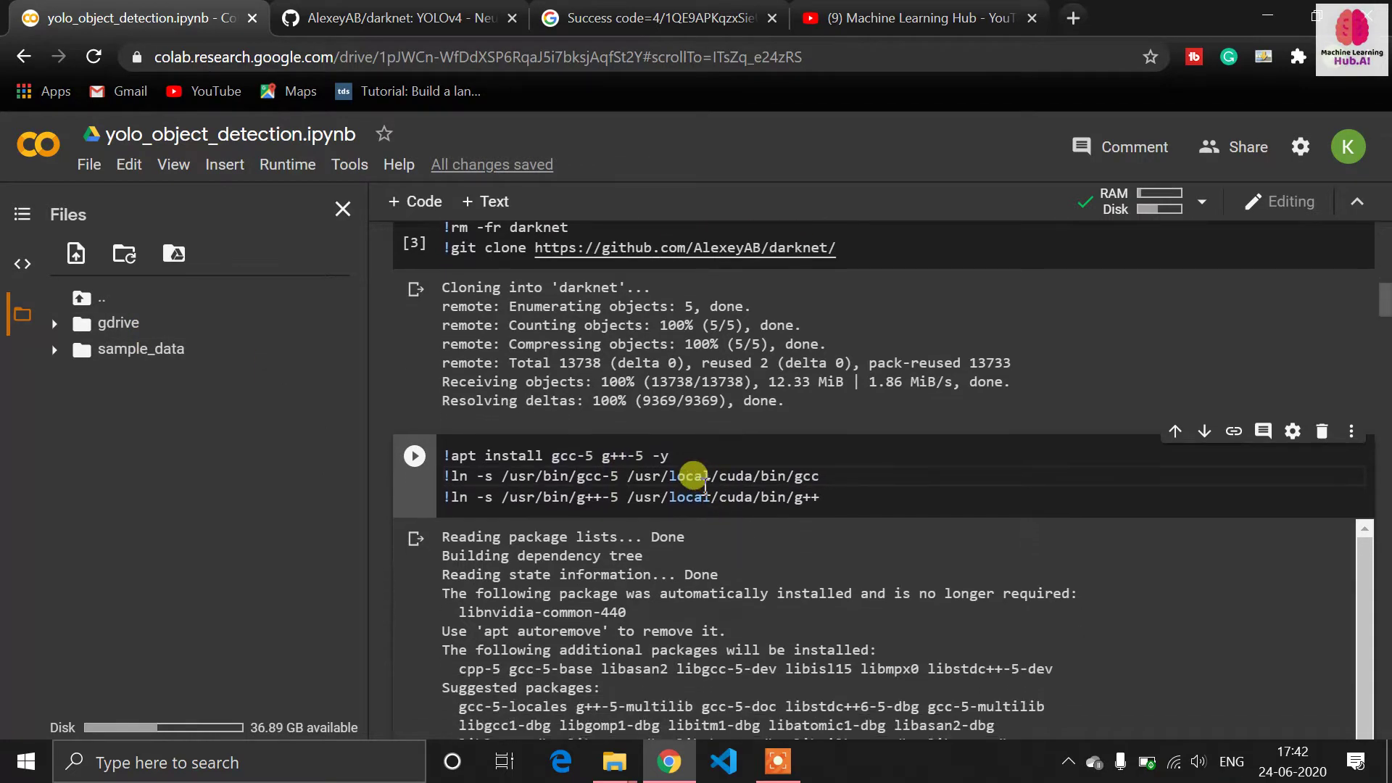
double_click(702, 483)
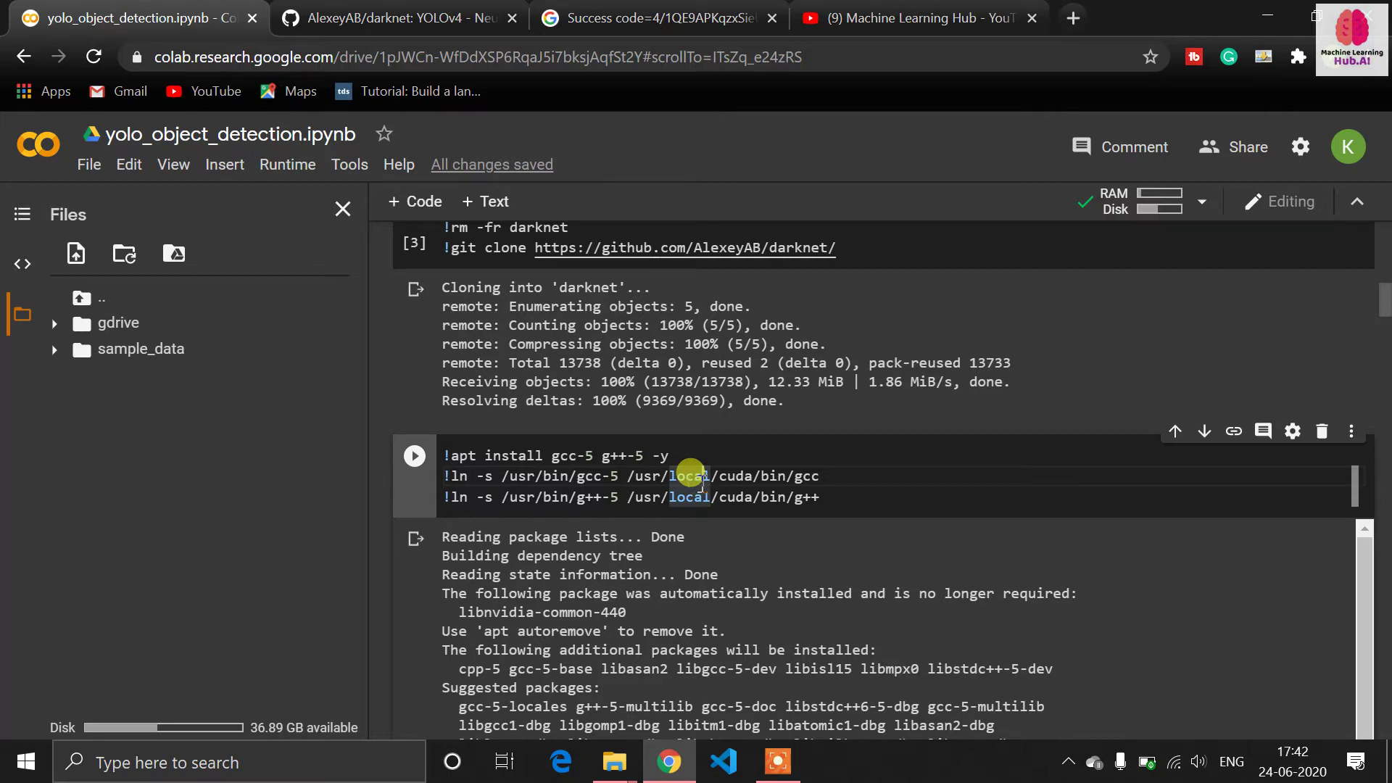
left_click_drag(820, 498, 478, 446)
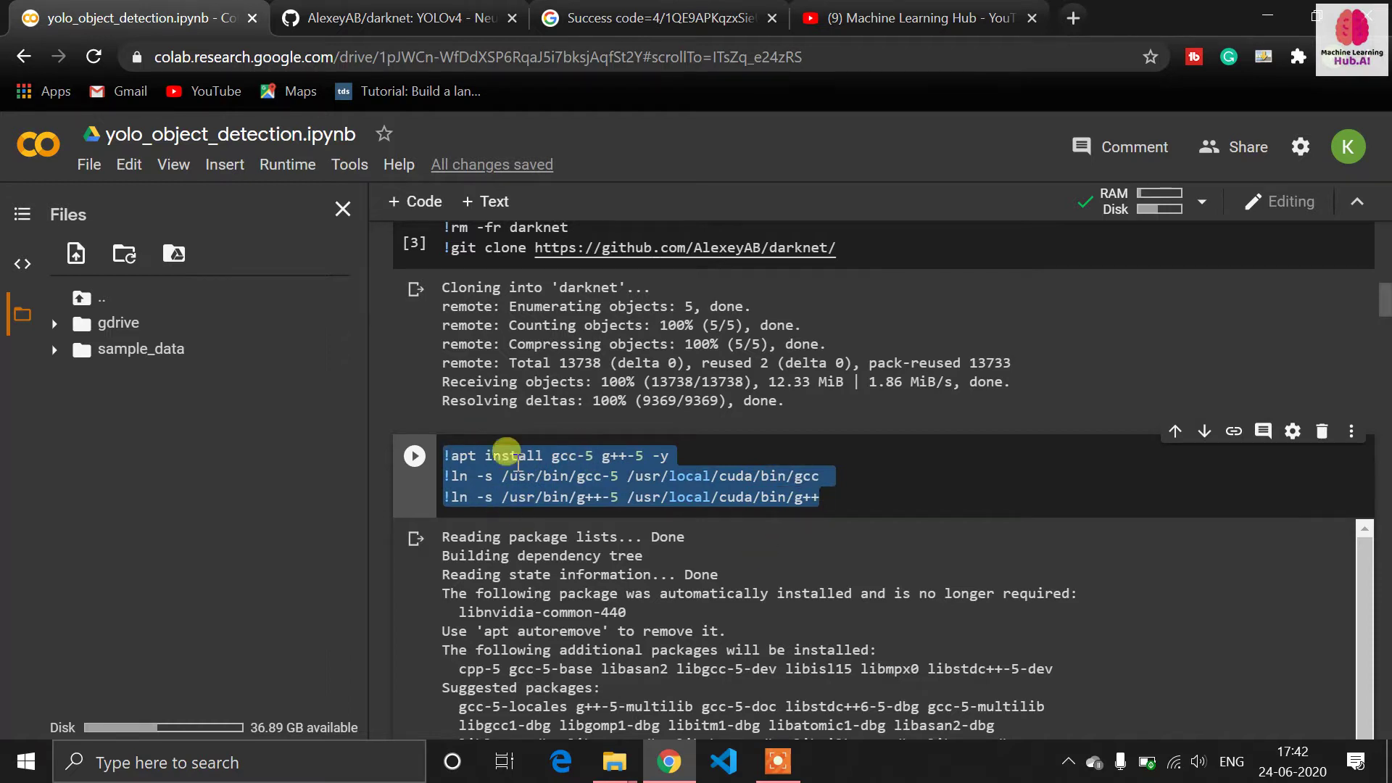
left_click(557, 478)
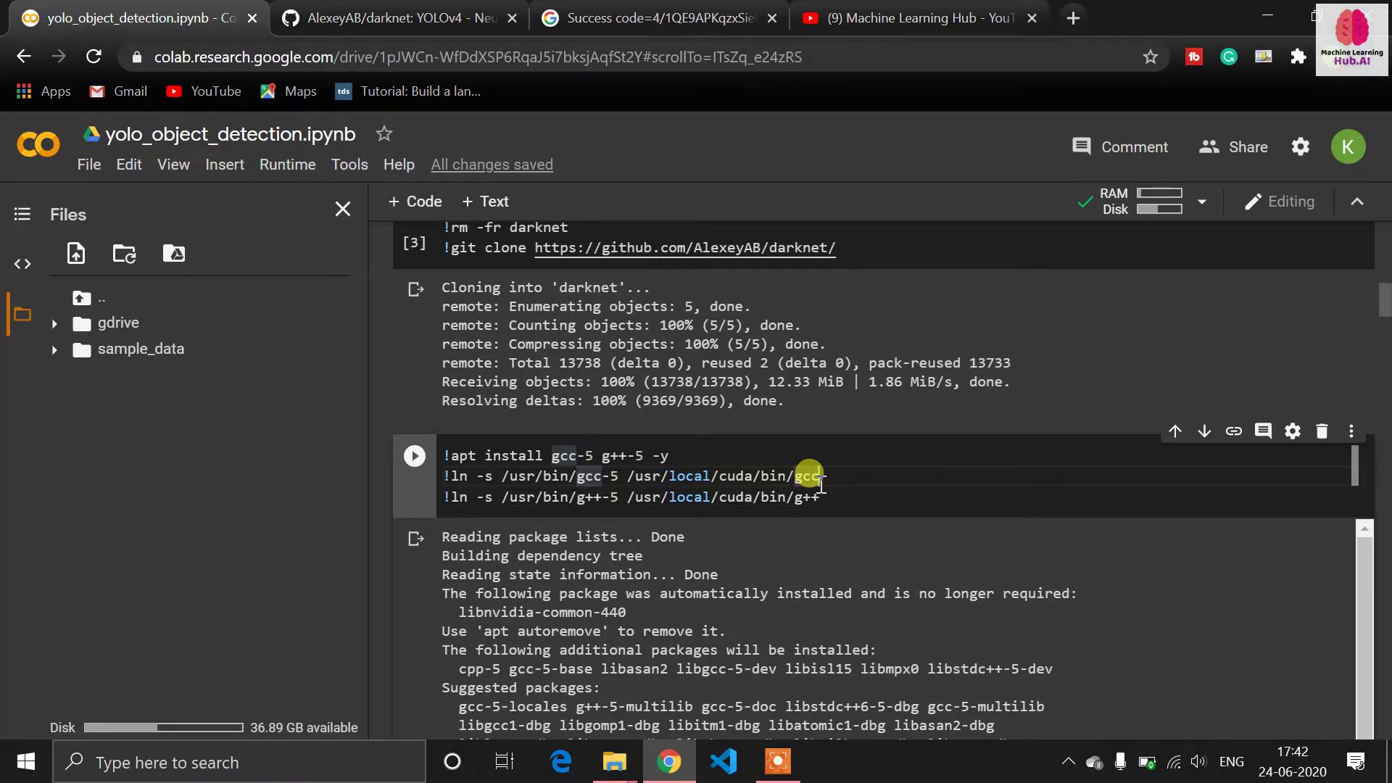
key("shift+Return")
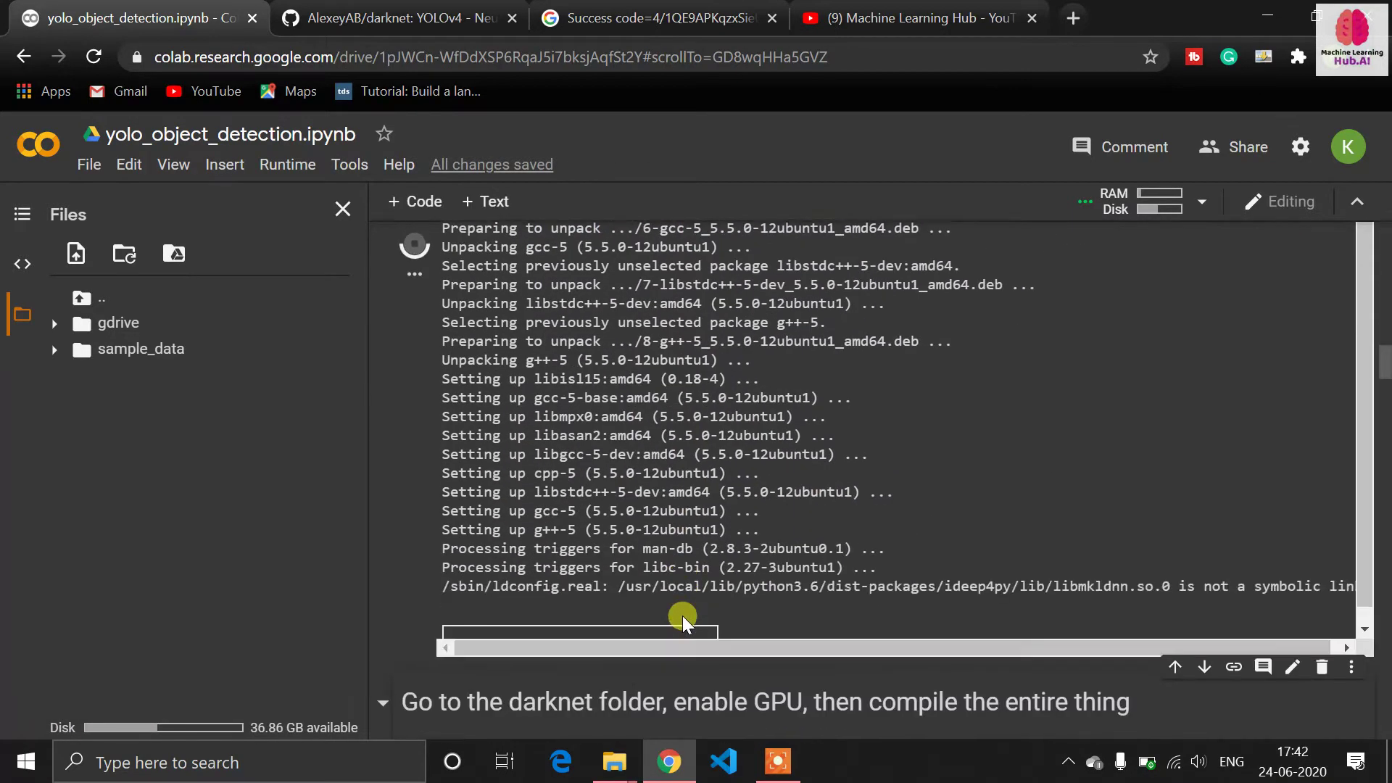
scroll(682, 615, "up", 2)
scroll(683, 616, "up", 2)
scroll(682, 615, "up", 2)
scroll(682, 616, "up", 2)
scroll(682, 615, "up", 2)
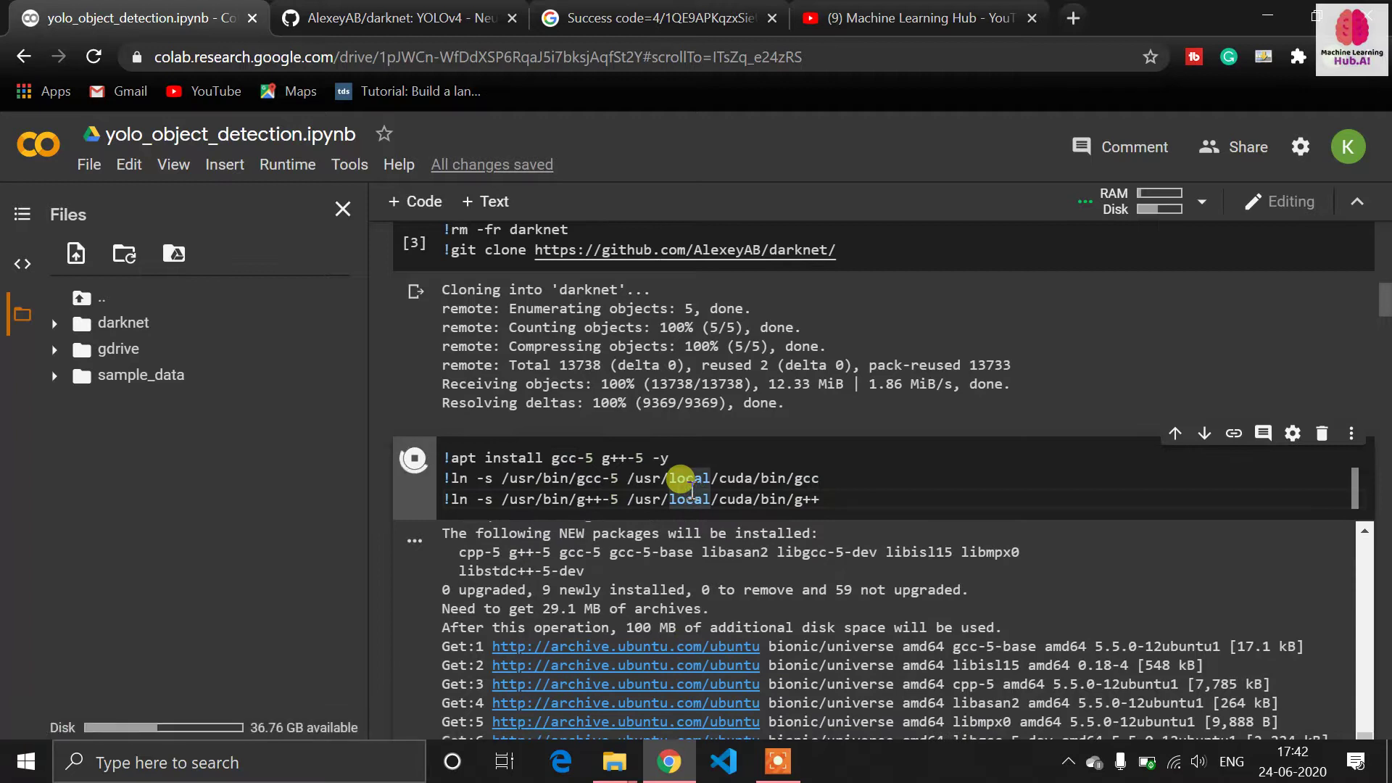
left_click(686, 498)
scroll(685, 494, "down", 1)
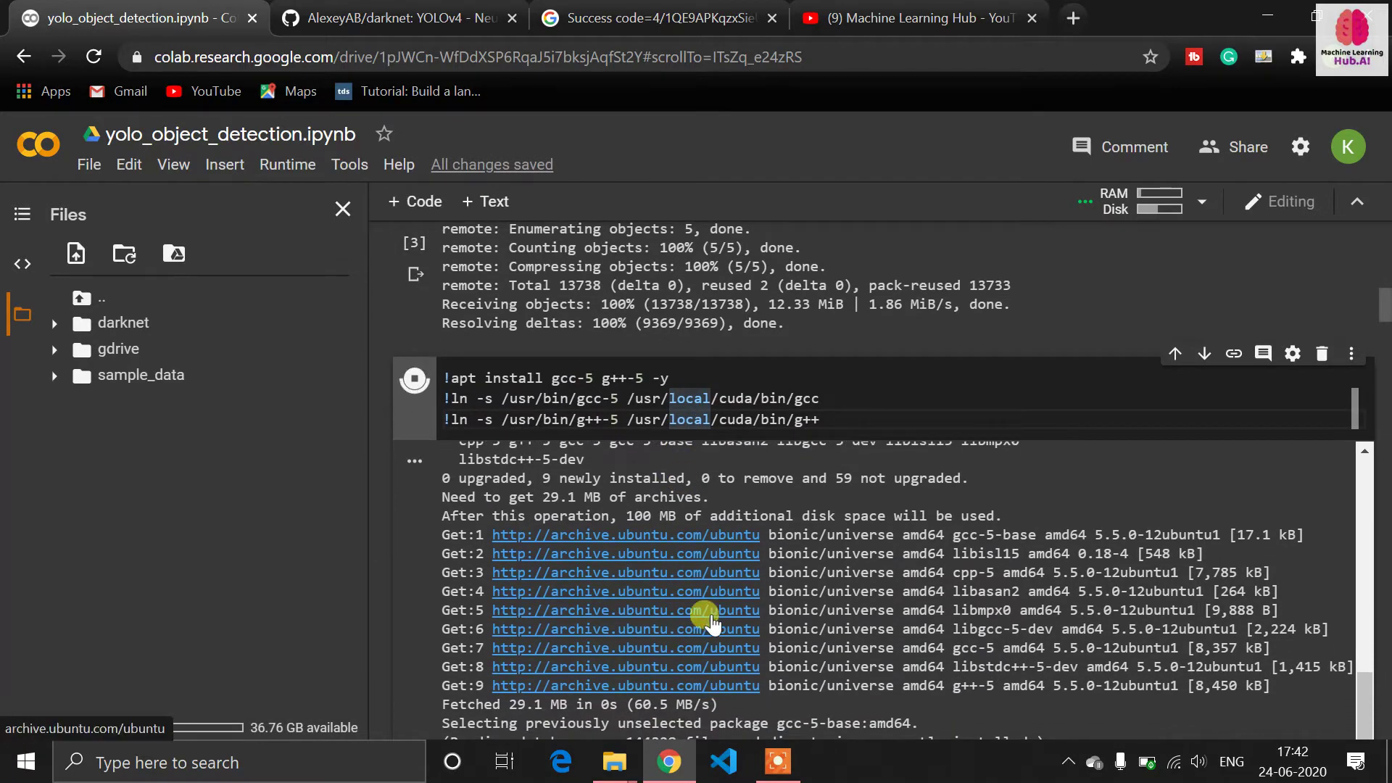
scroll(622, 314, "down", 5)
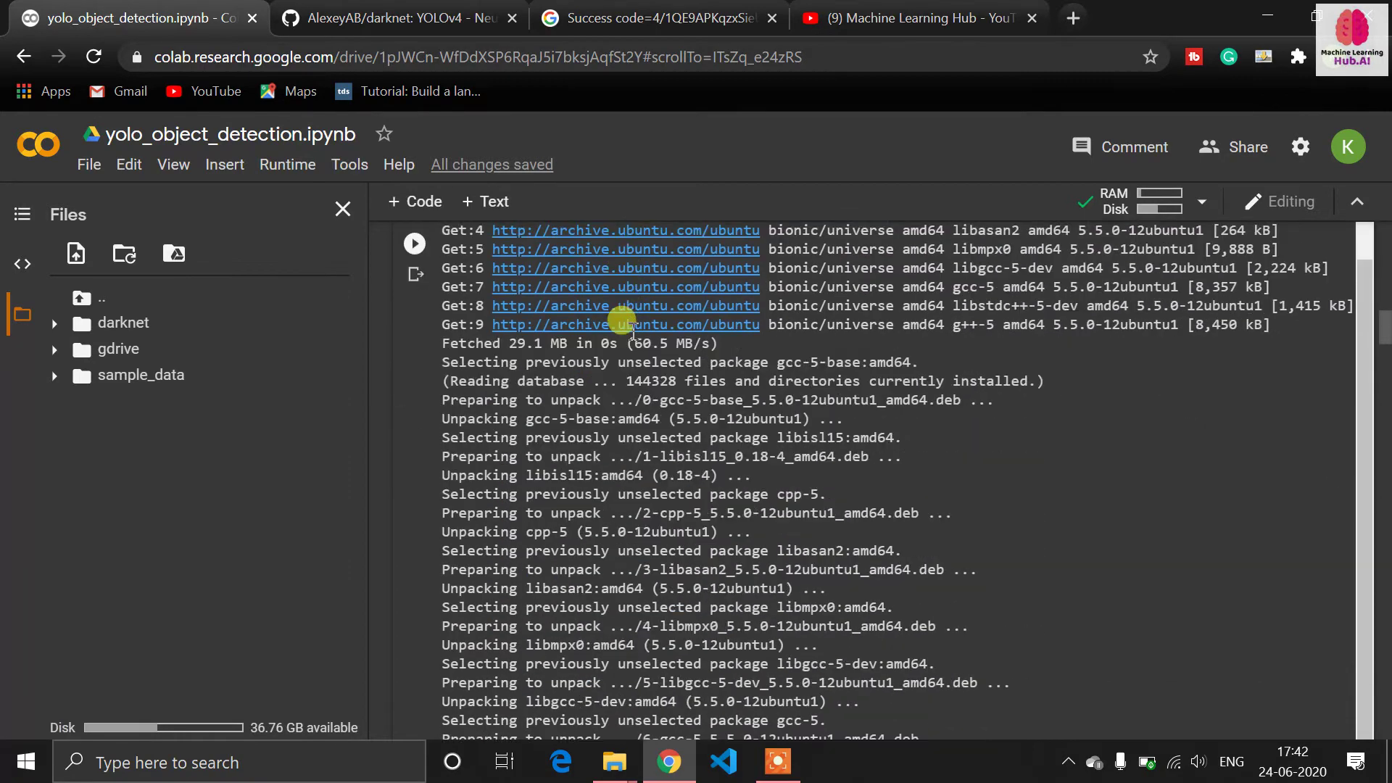
scroll(623, 321, "down", 1)
scroll(623, 323, "down", 5)
scroll(624, 324, "up", 2)
scroll(624, 323, "up", 5)
scroll(629, 324, "up", 4)
scroll(630, 323, "up", 2)
scroll(629, 323, "down", 1)
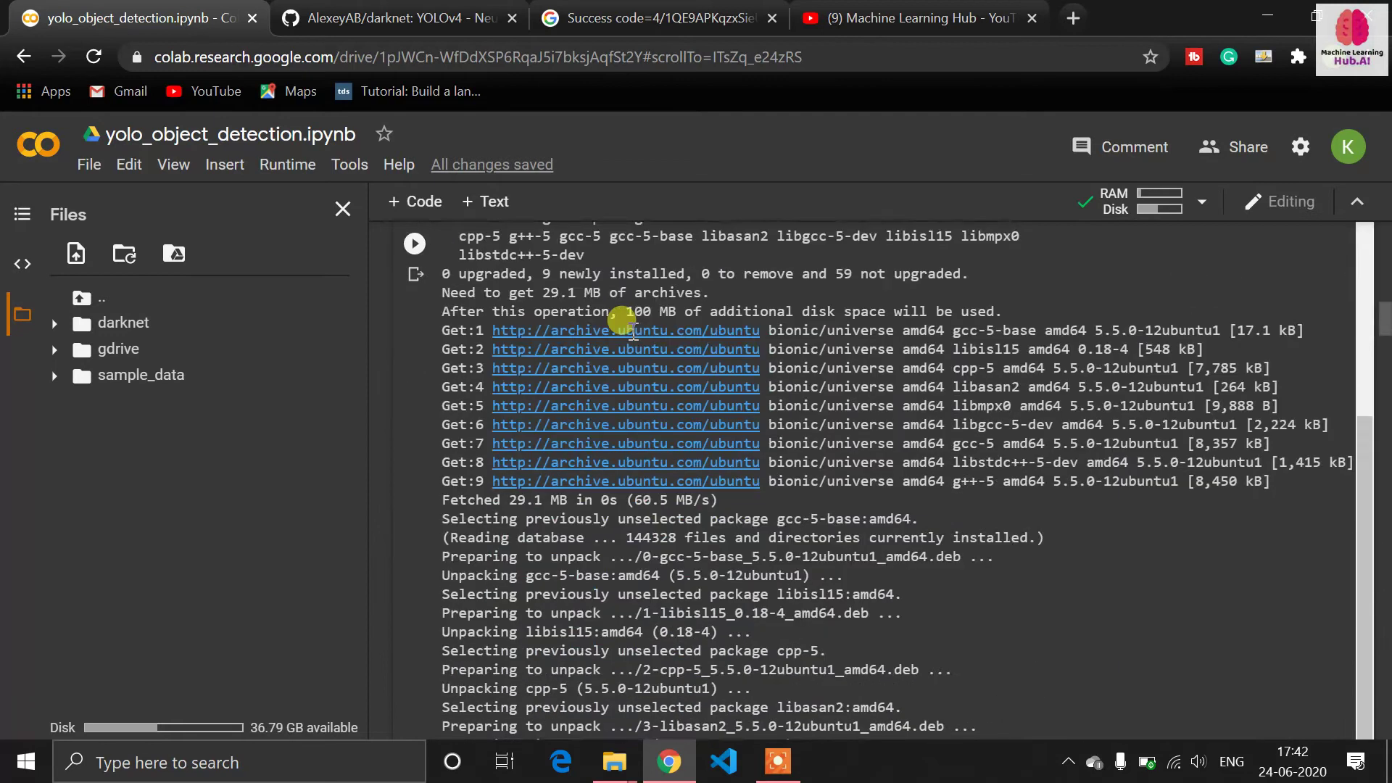
scroll(629, 326, "down", 3)
scroll(626, 321, "down", 3)
scroll(623, 313, "down", 3)
scroll(623, 313, "down", 2)
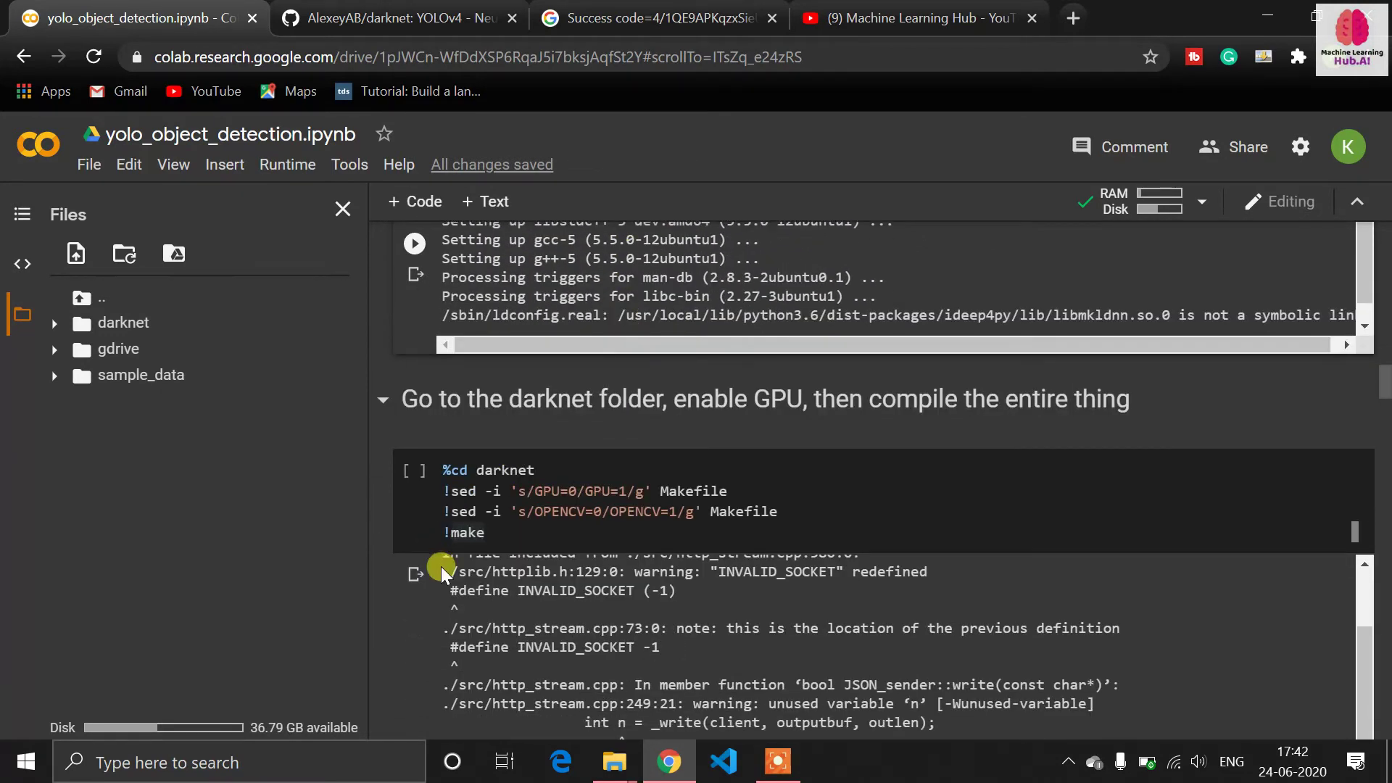
- Run the %cd darknet, sed GPU/OPENCV replacement and make cell to compile Darknet
left_click(532, 475)
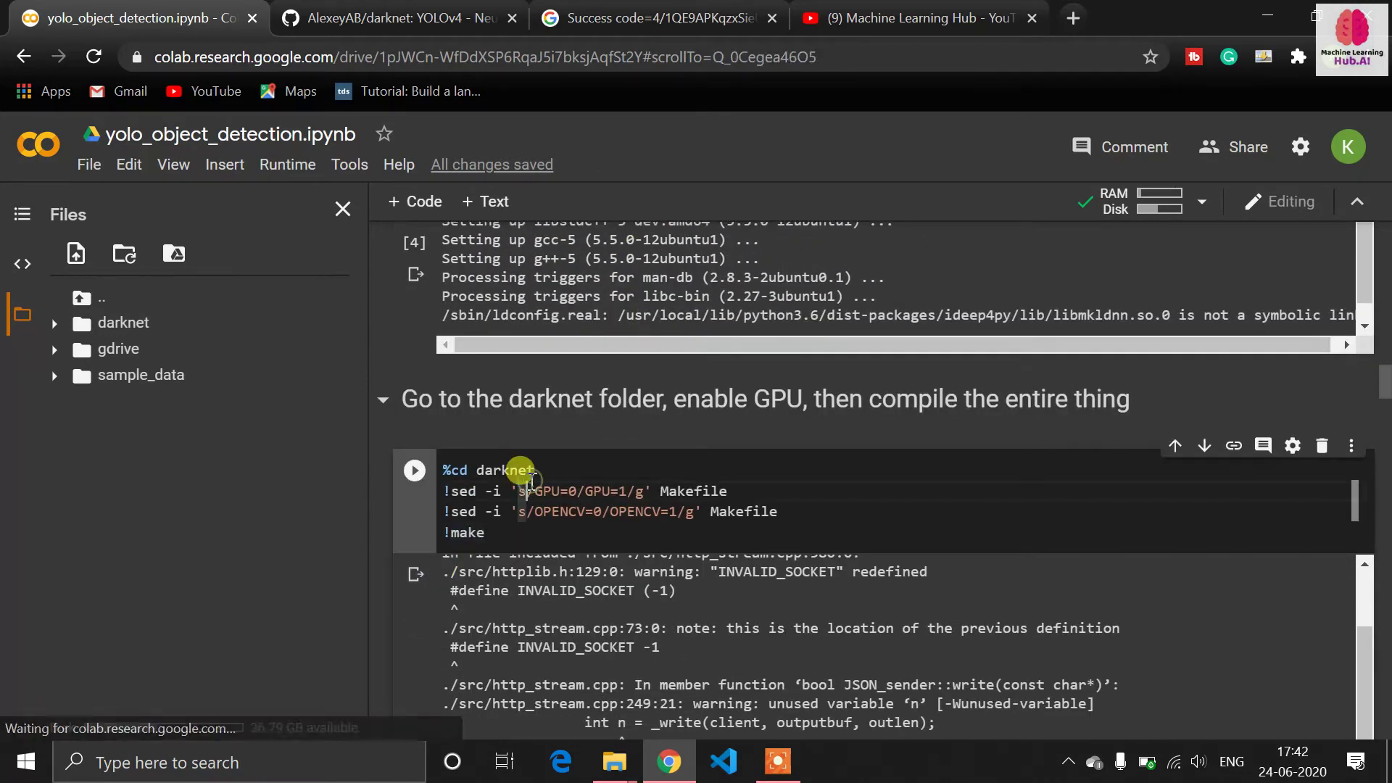
left_click(547, 514)
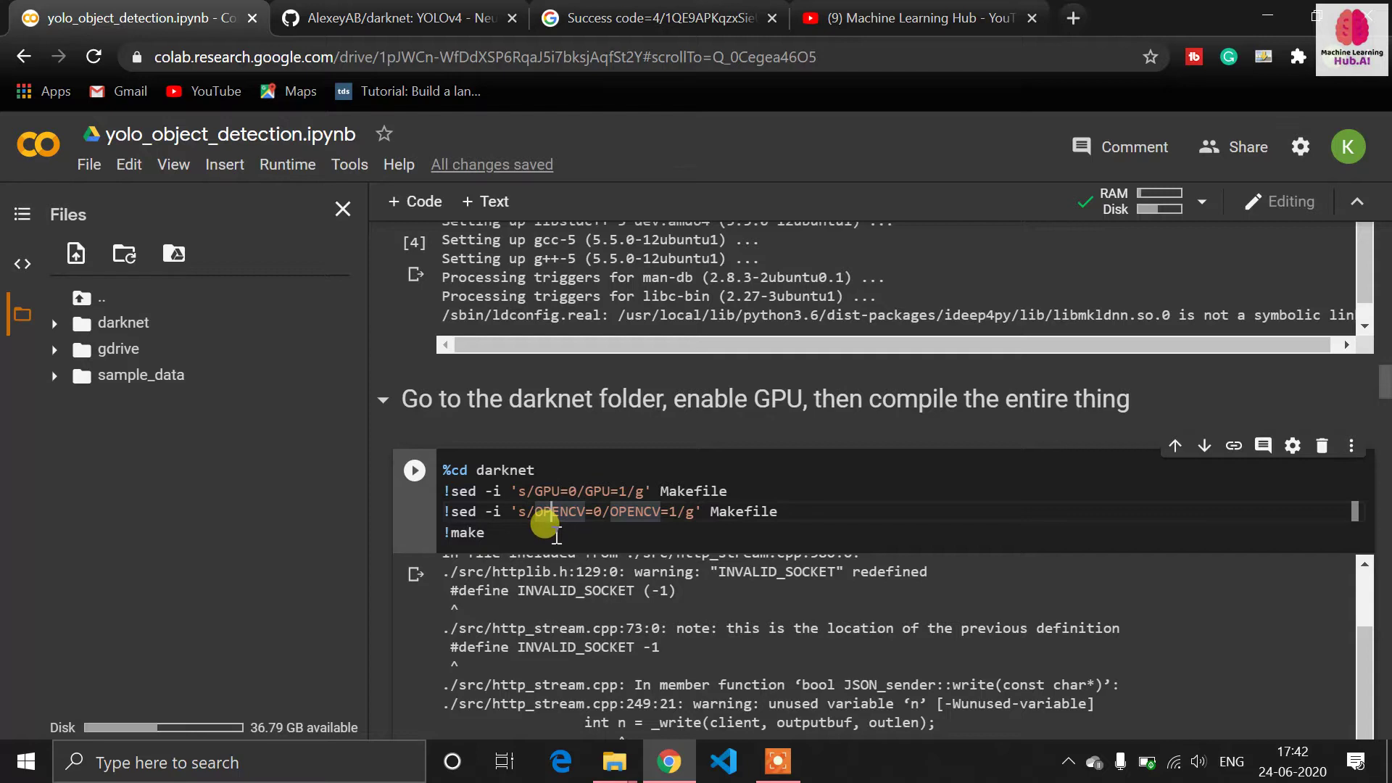
left_click(555, 534)
left_click(443, 490, "shift")
left_click(523, 513)
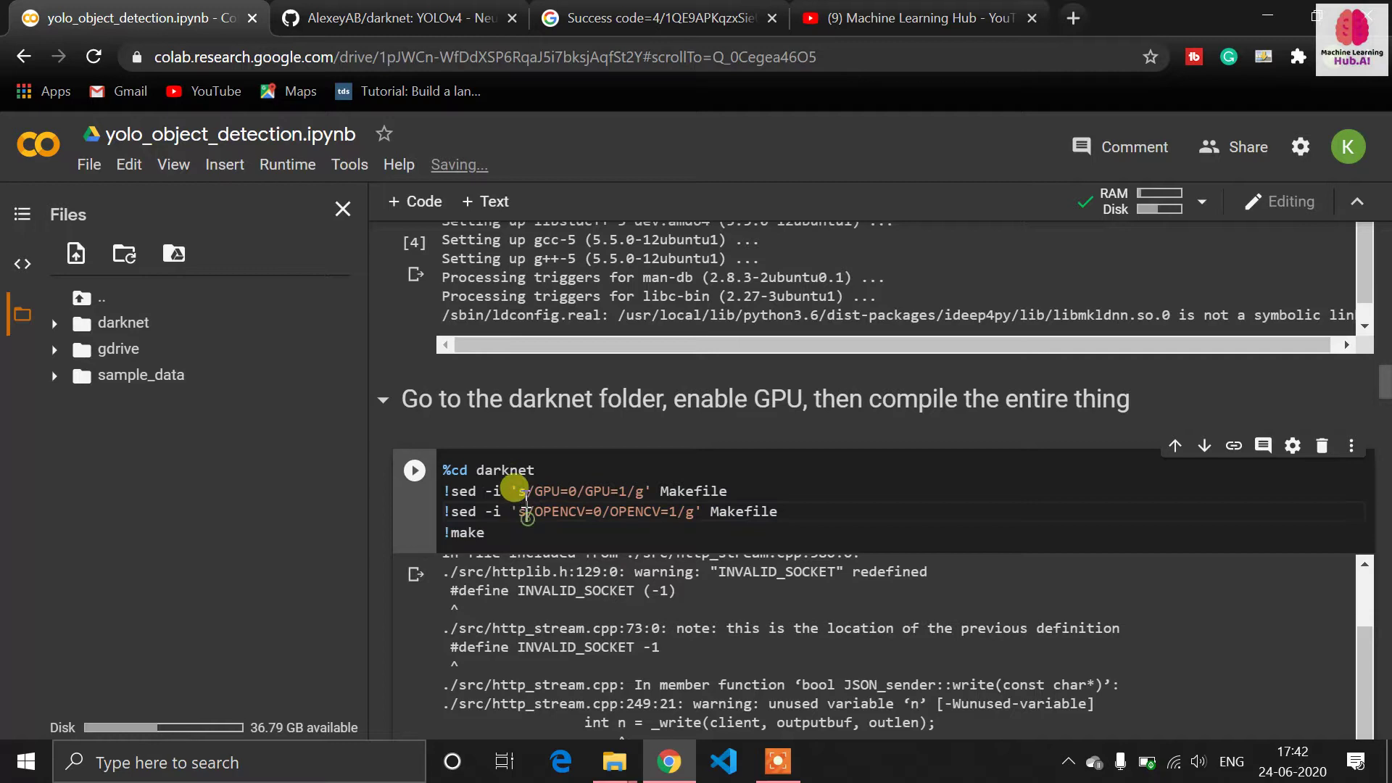
mouse_move(519, 491)
left_mouse_down()
mouse_move(668, 484)
mouse_move(642, 529)
left_mouse_up()
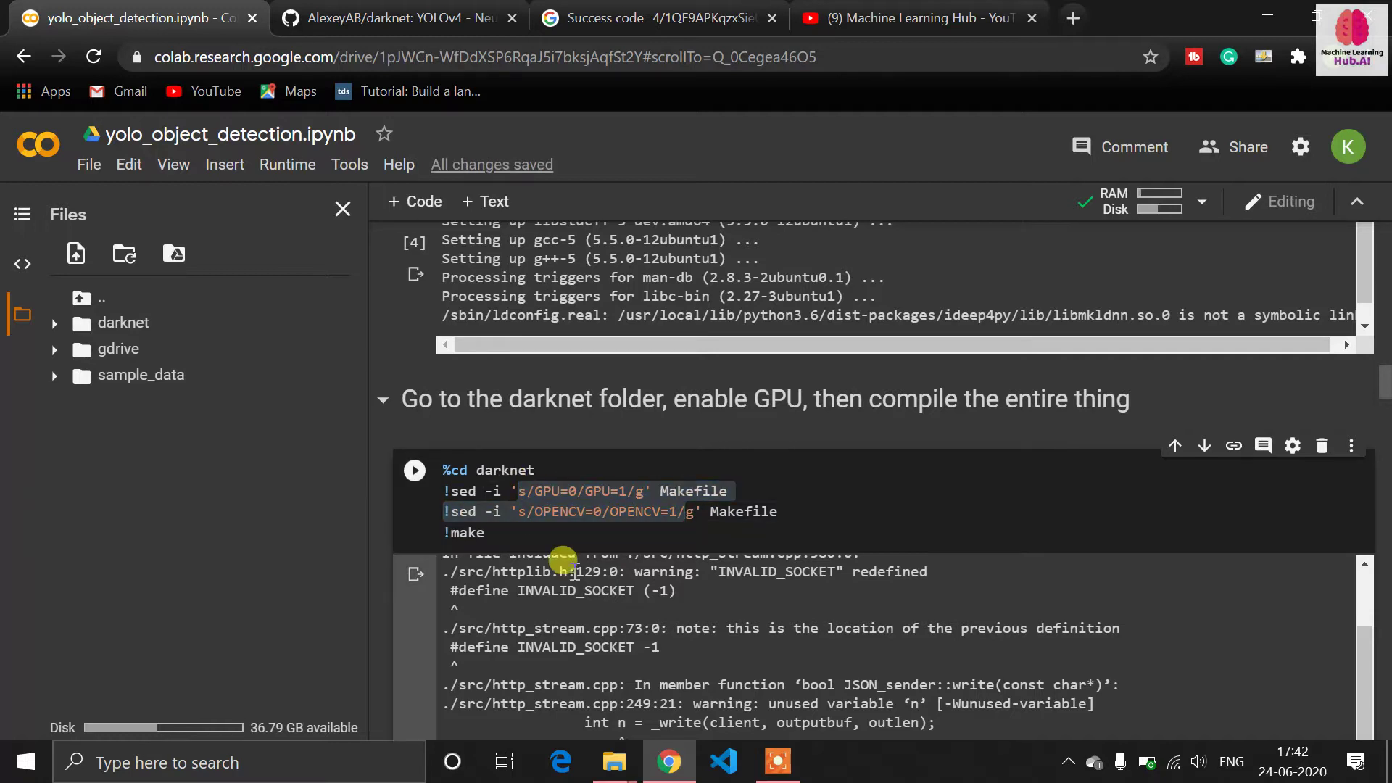
left_click(588, 534)
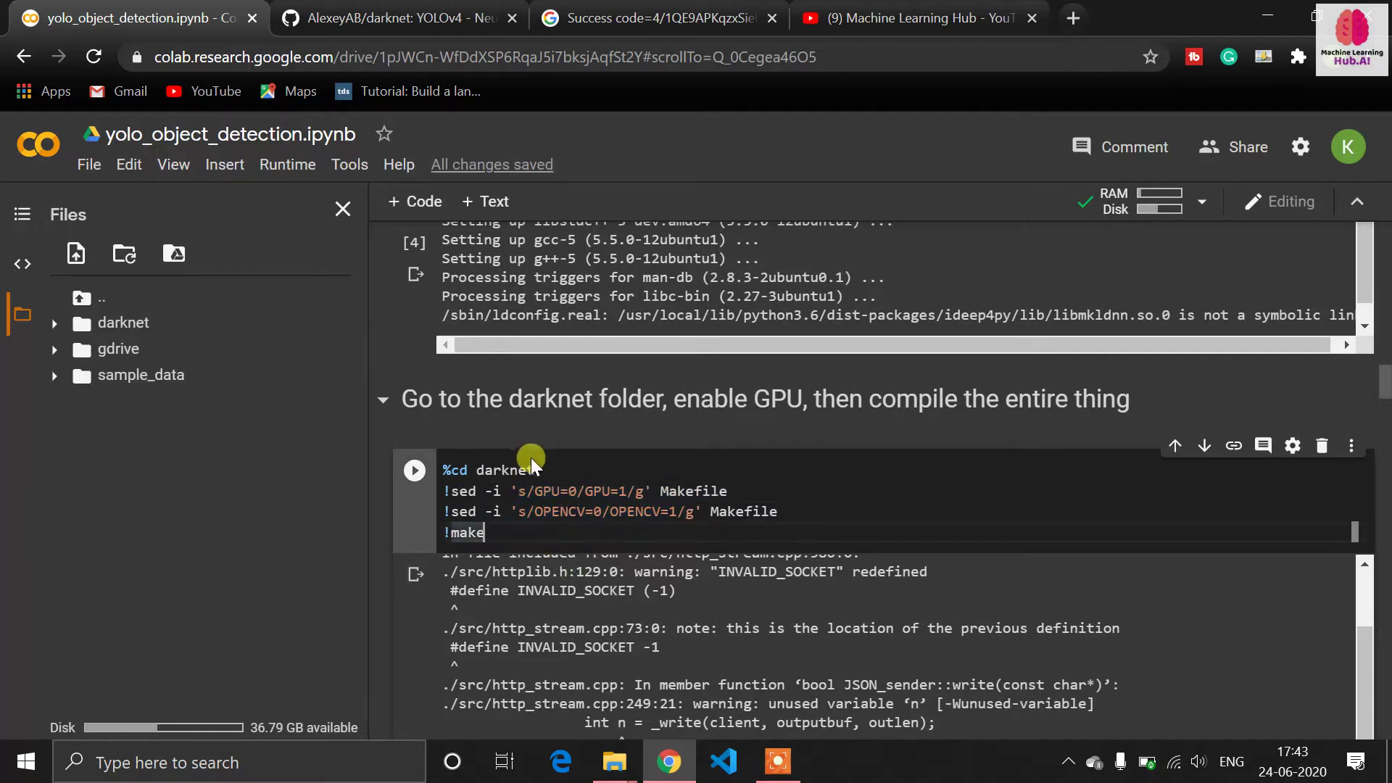
left_click_drag(534, 470, 419, 474)
left_click(518, 512)
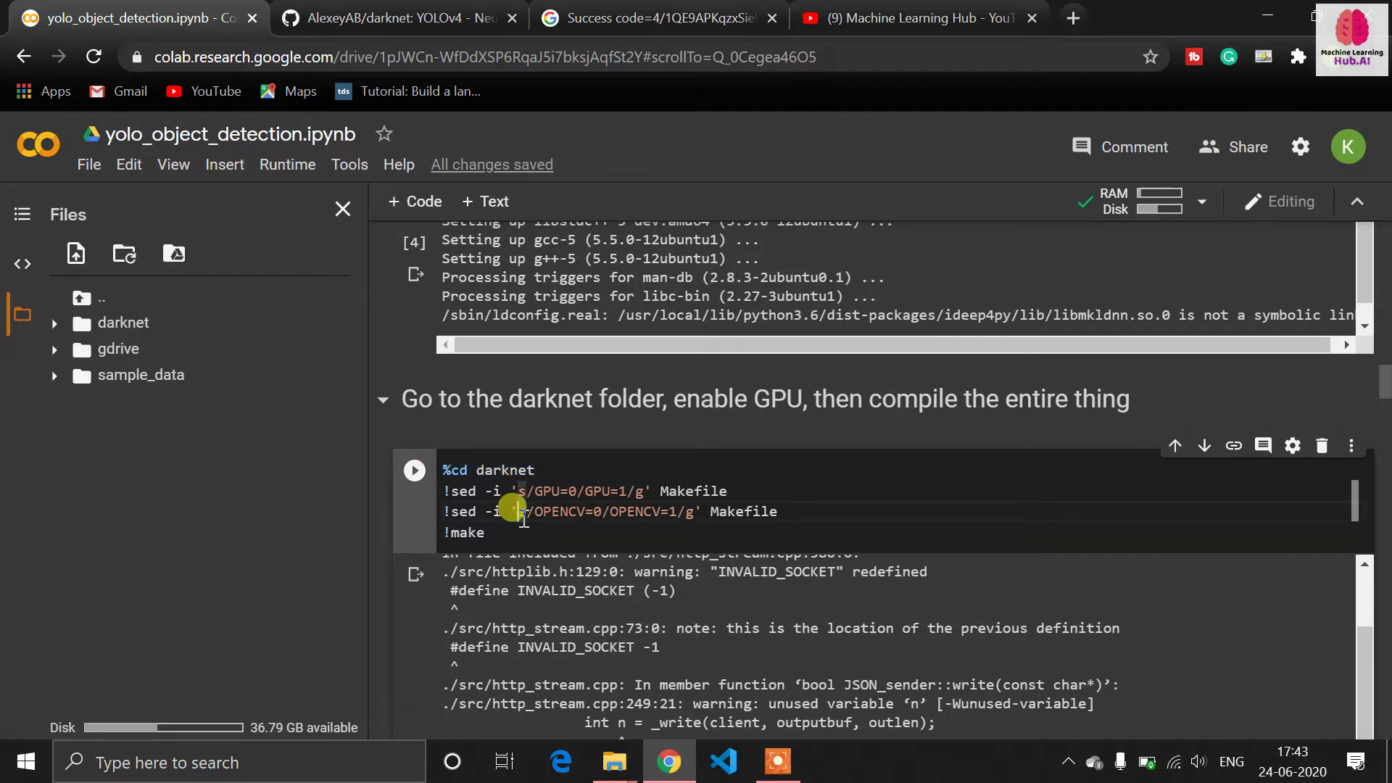
key("shift+Return")
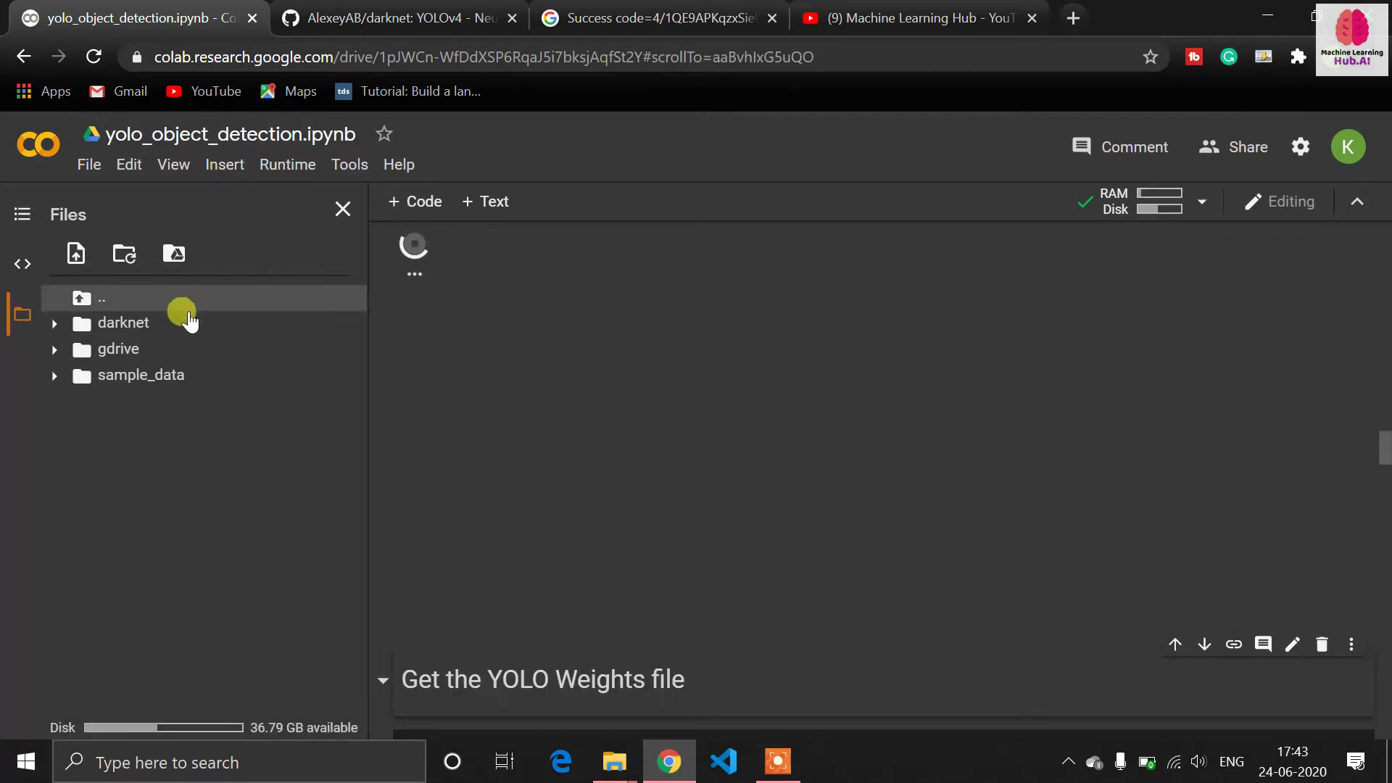
scroll(579, 433, "down", 3)
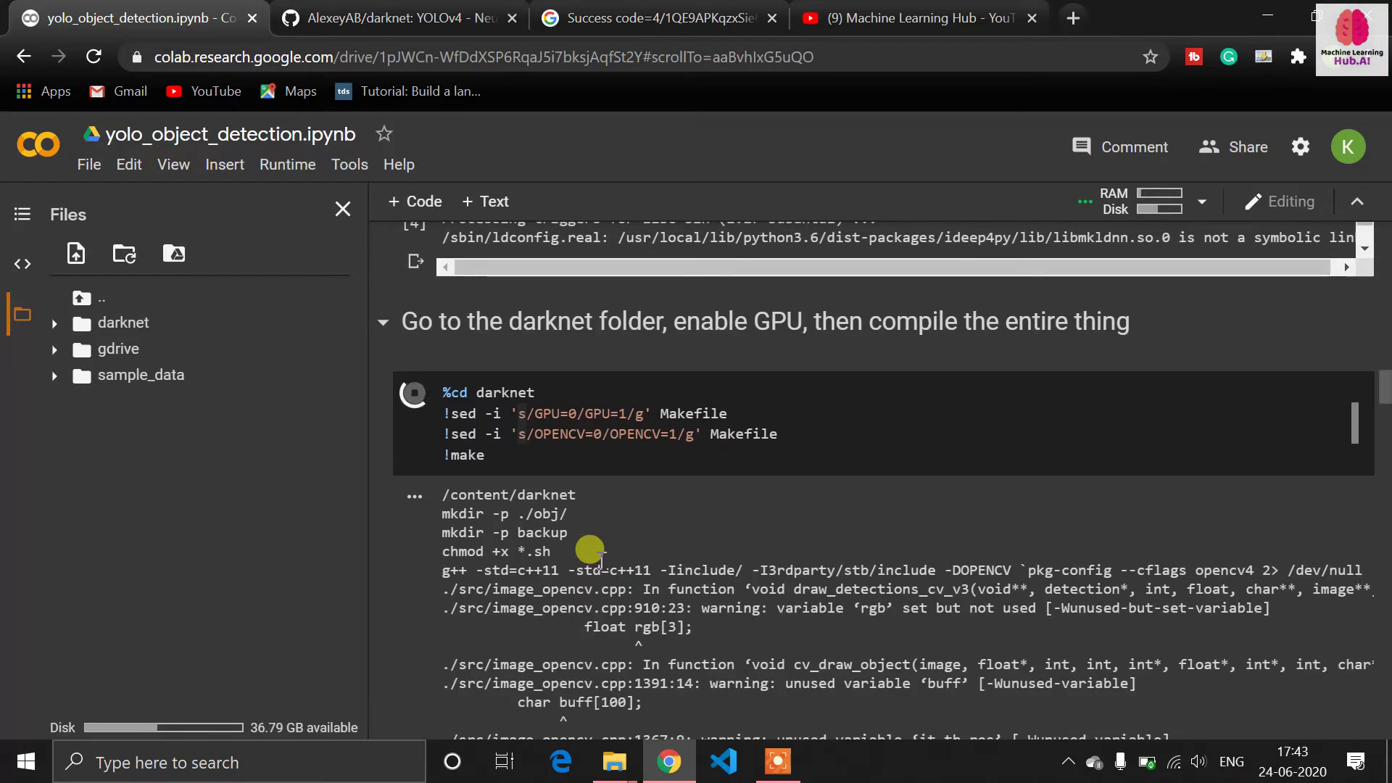
scroll(588, 551, "down", 2)
scroll(588, 552, "up", 1)
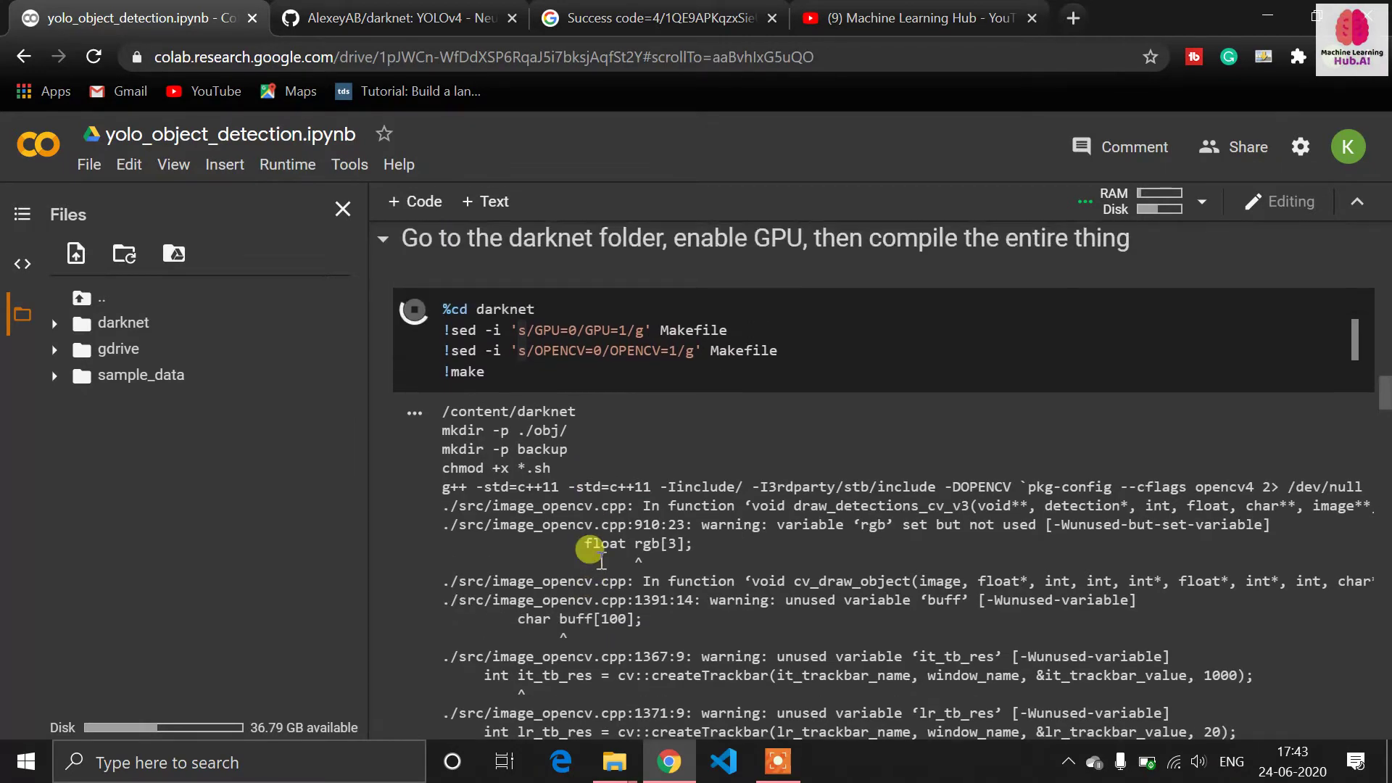
scroll(589, 552, "up", 1)
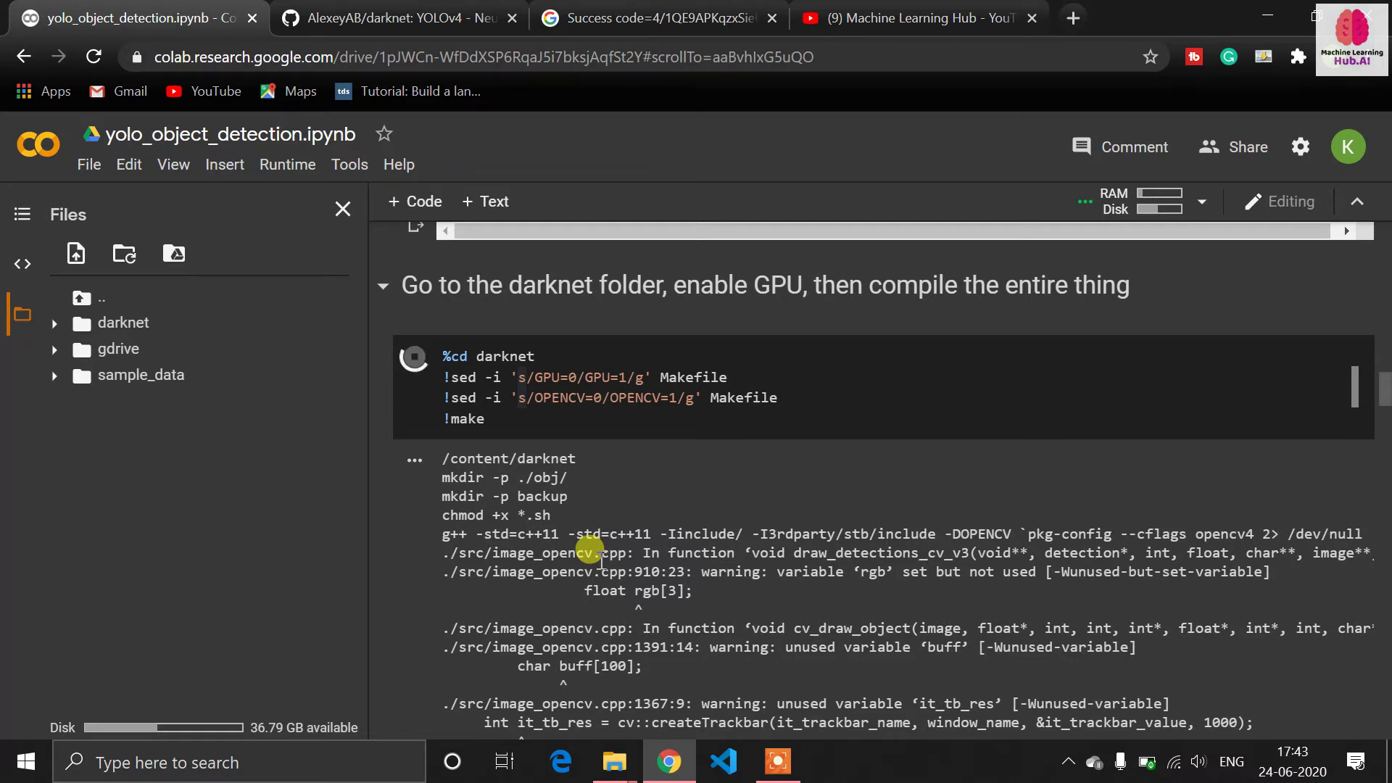
left_click(539, 410)
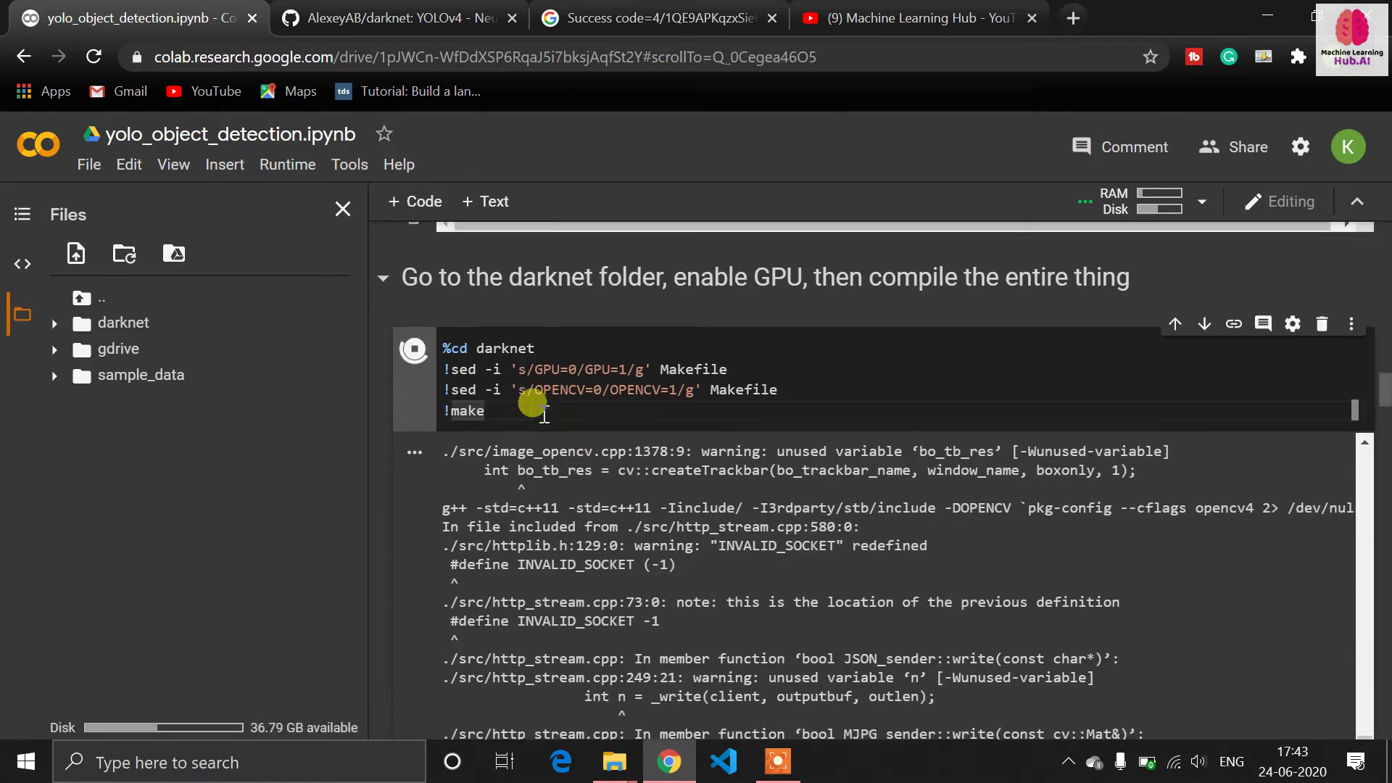
scroll(539, 409, "down", 1)
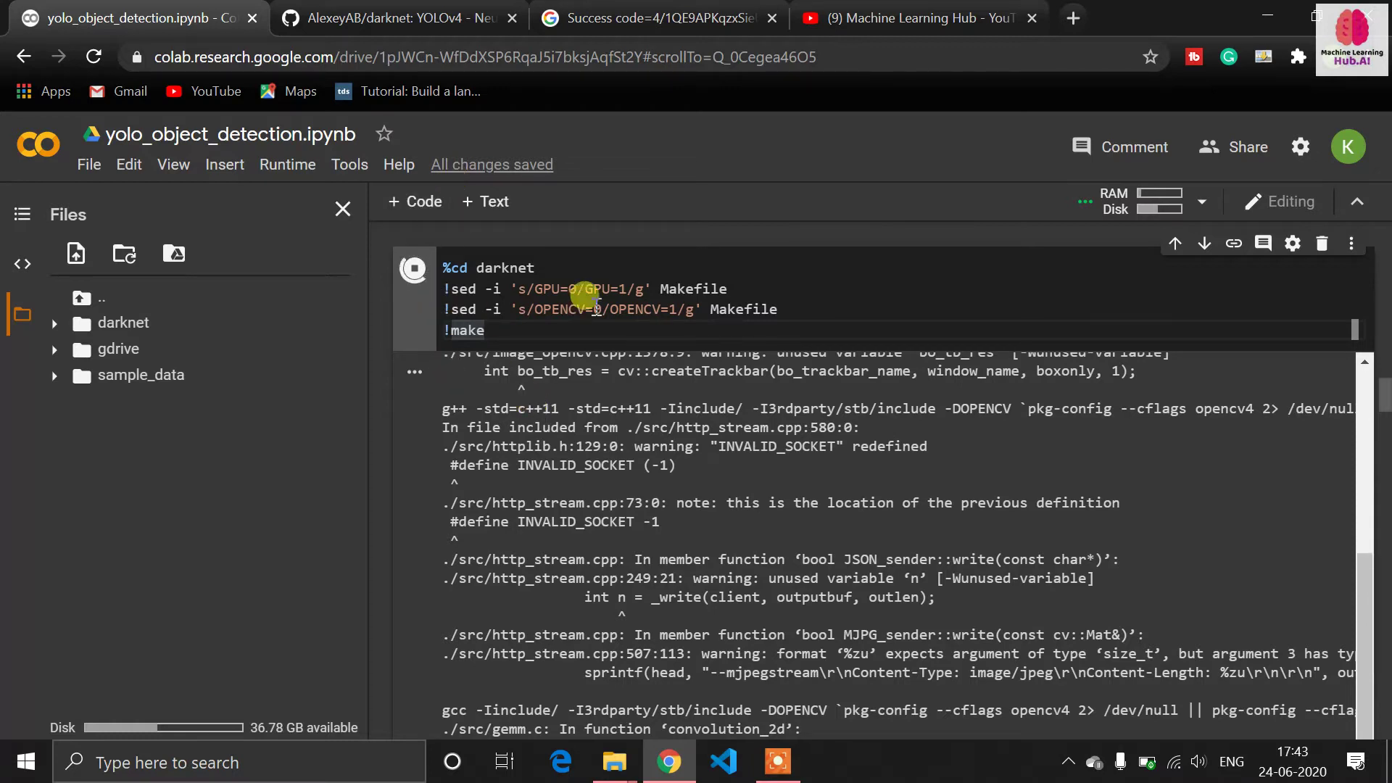
scroll(587, 294, "up", 2)
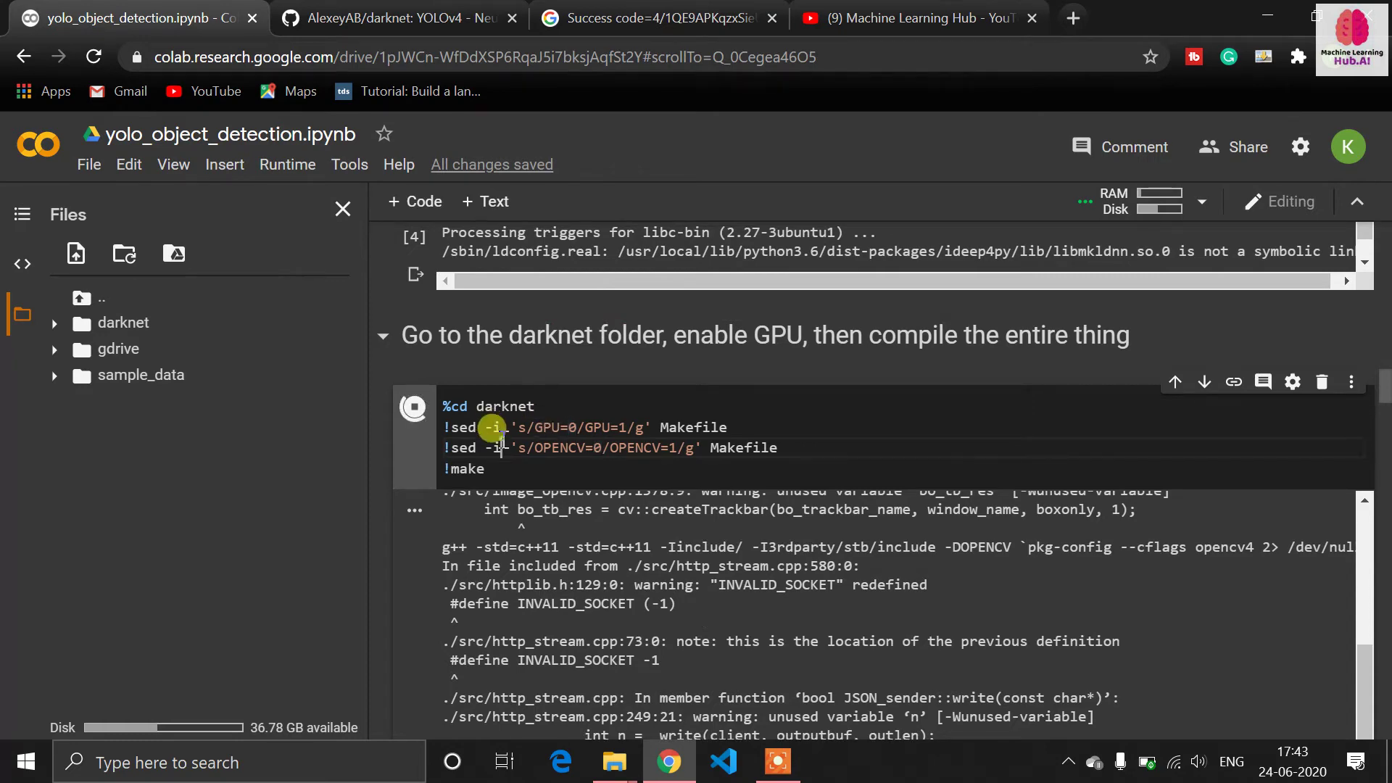
scroll(447, 457, "down", 3)
scroll(458, 541, "down", 5)
scroll(458, 541, "down", 5)
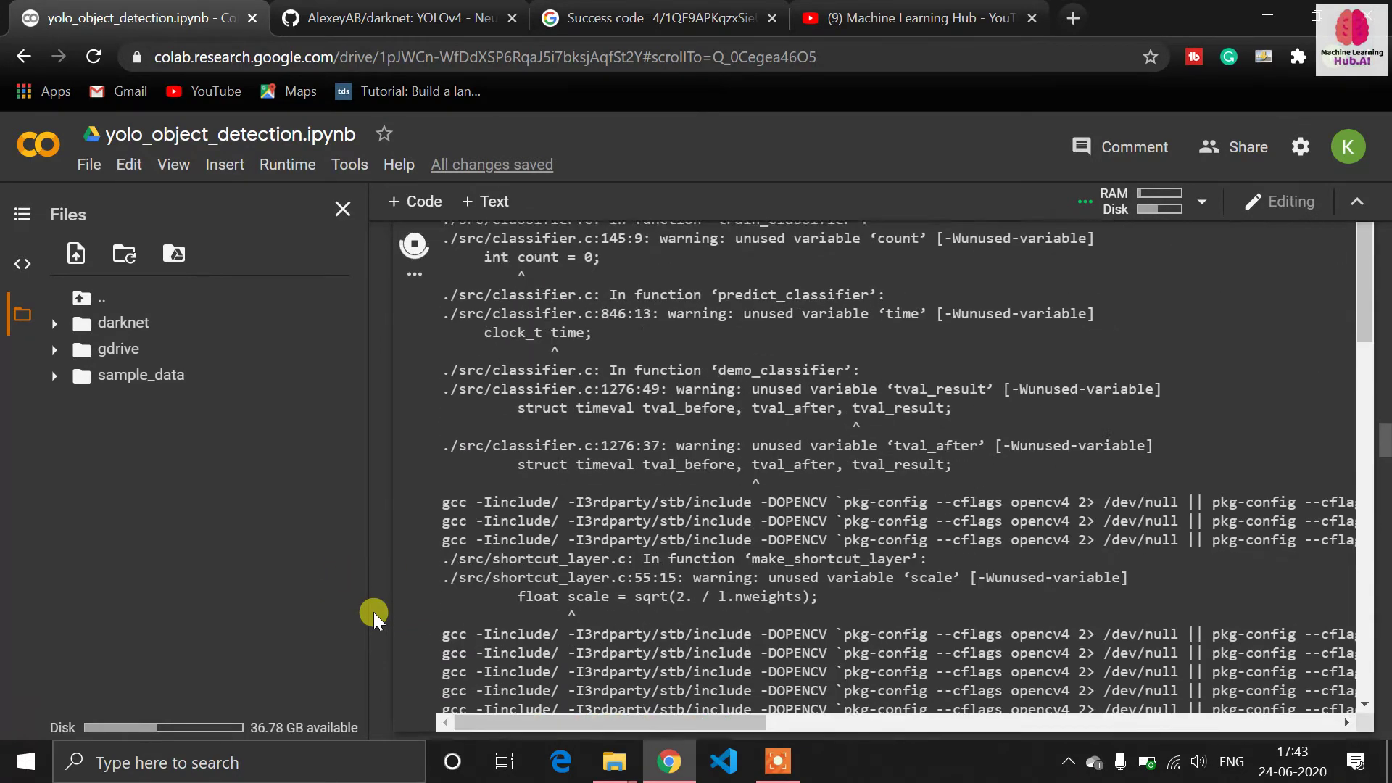
scroll(373, 613, "up", 1)
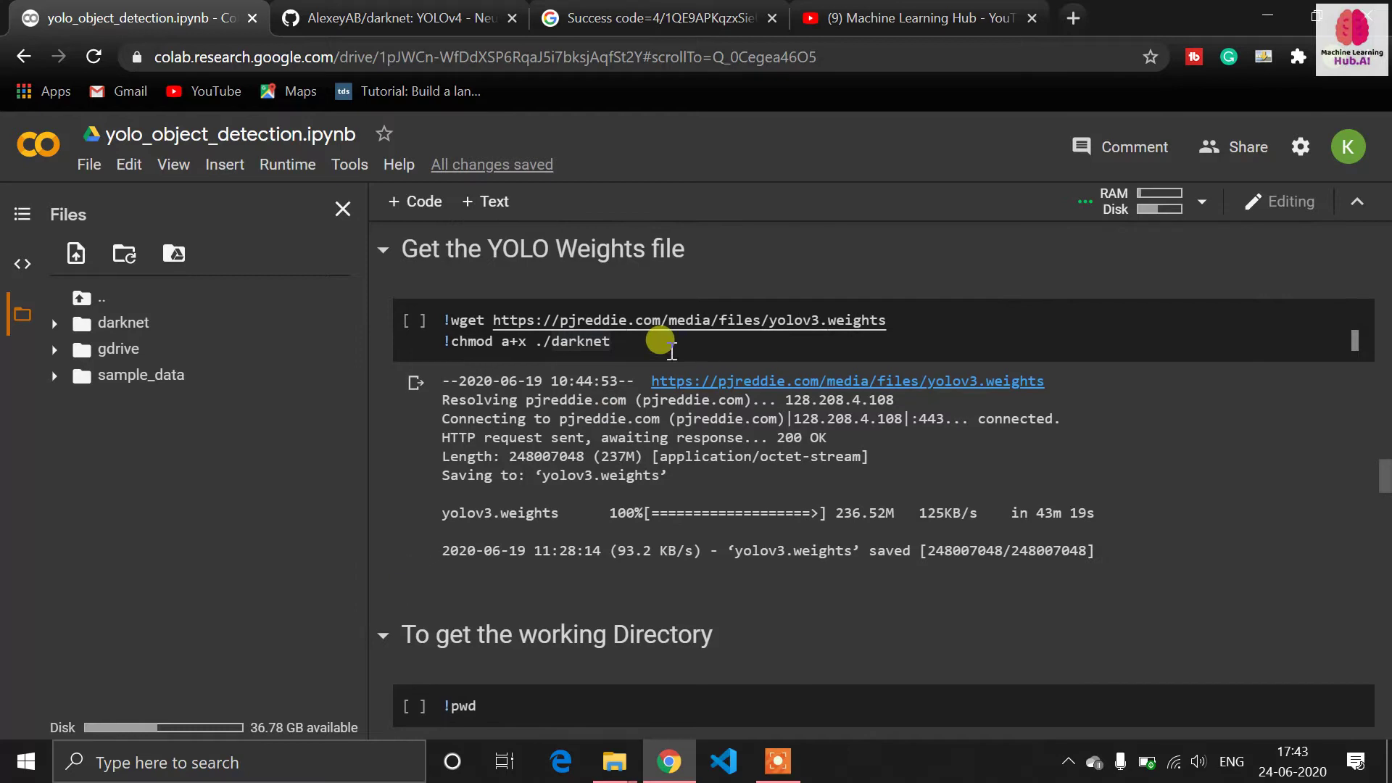
- Inspect the yolov3.weights wget URL and chmod line while the Darknet compile finishes
left_click(661, 342)
scroll(661, 348, "up", 1)
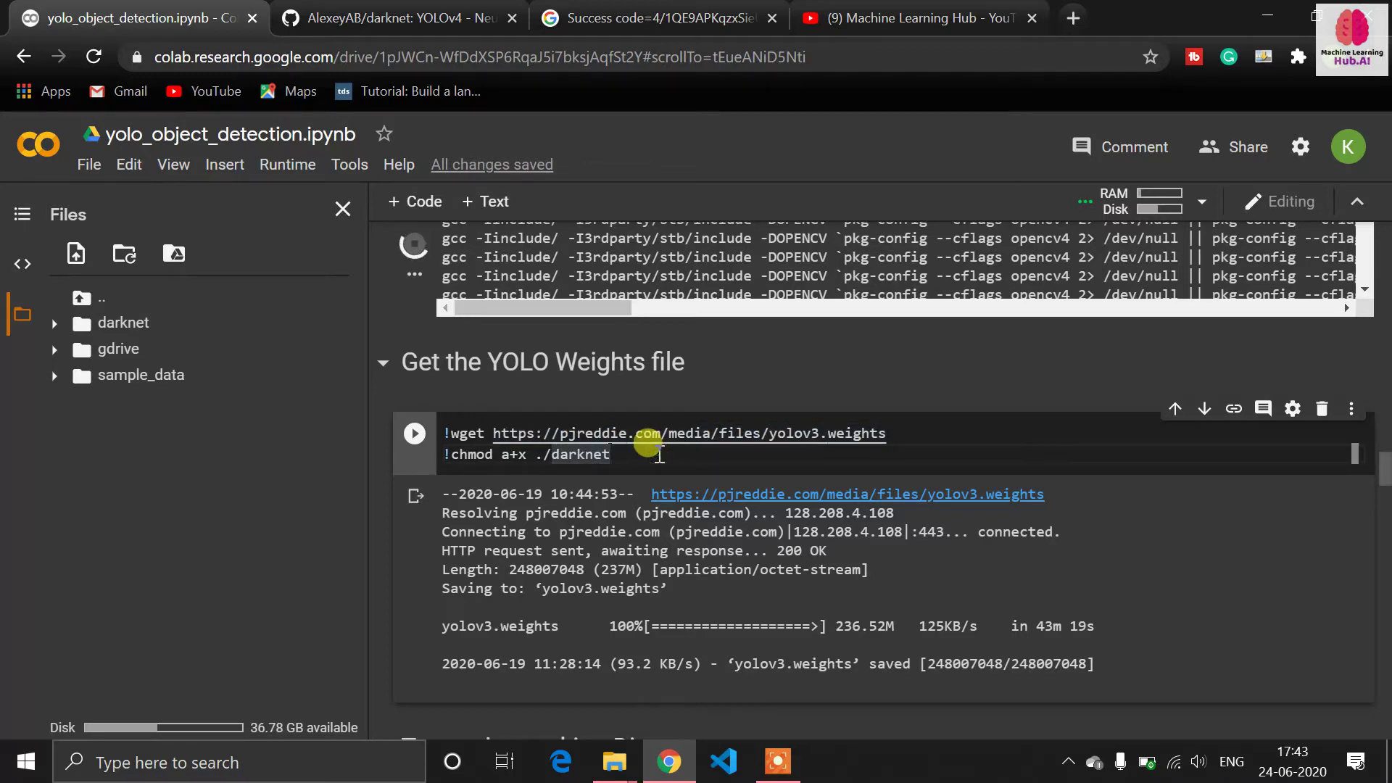
mouse_move(612, 455)
left_mouse_down()
mouse_move(653, 438)
mouse_move(509, 432)
left_mouse_up()
left_click(626, 462)
scroll(626, 462, "down", 3)
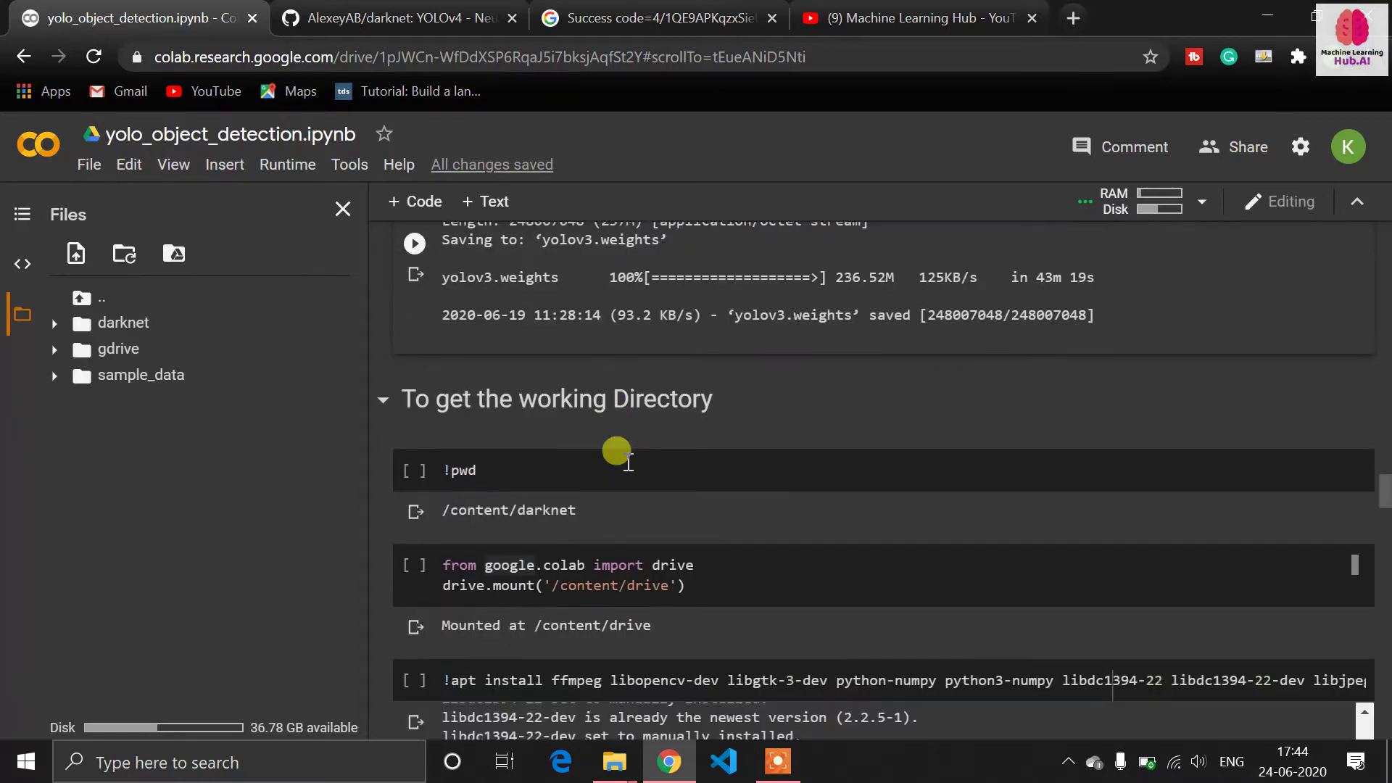
left_click(574, 467)
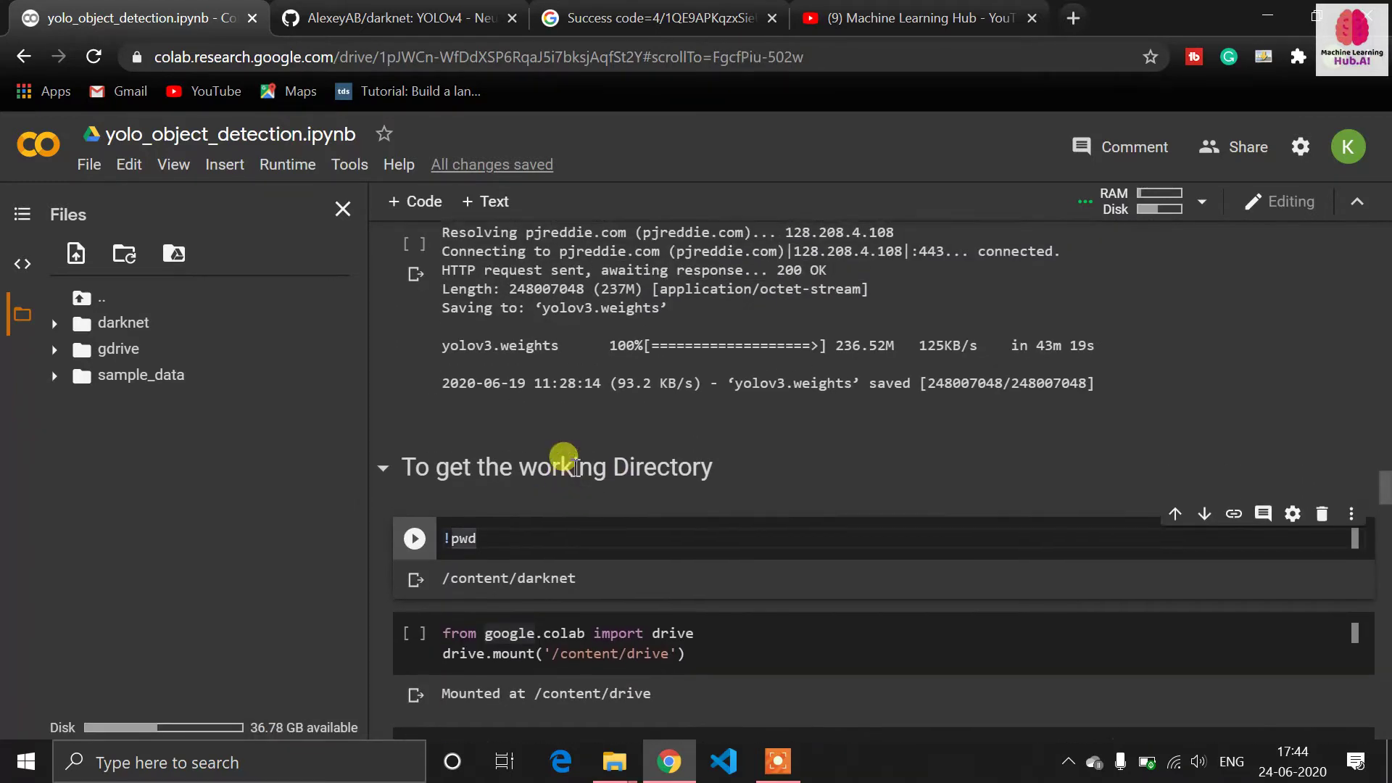
scroll(575, 469, "up", 3)
left_click(573, 468)
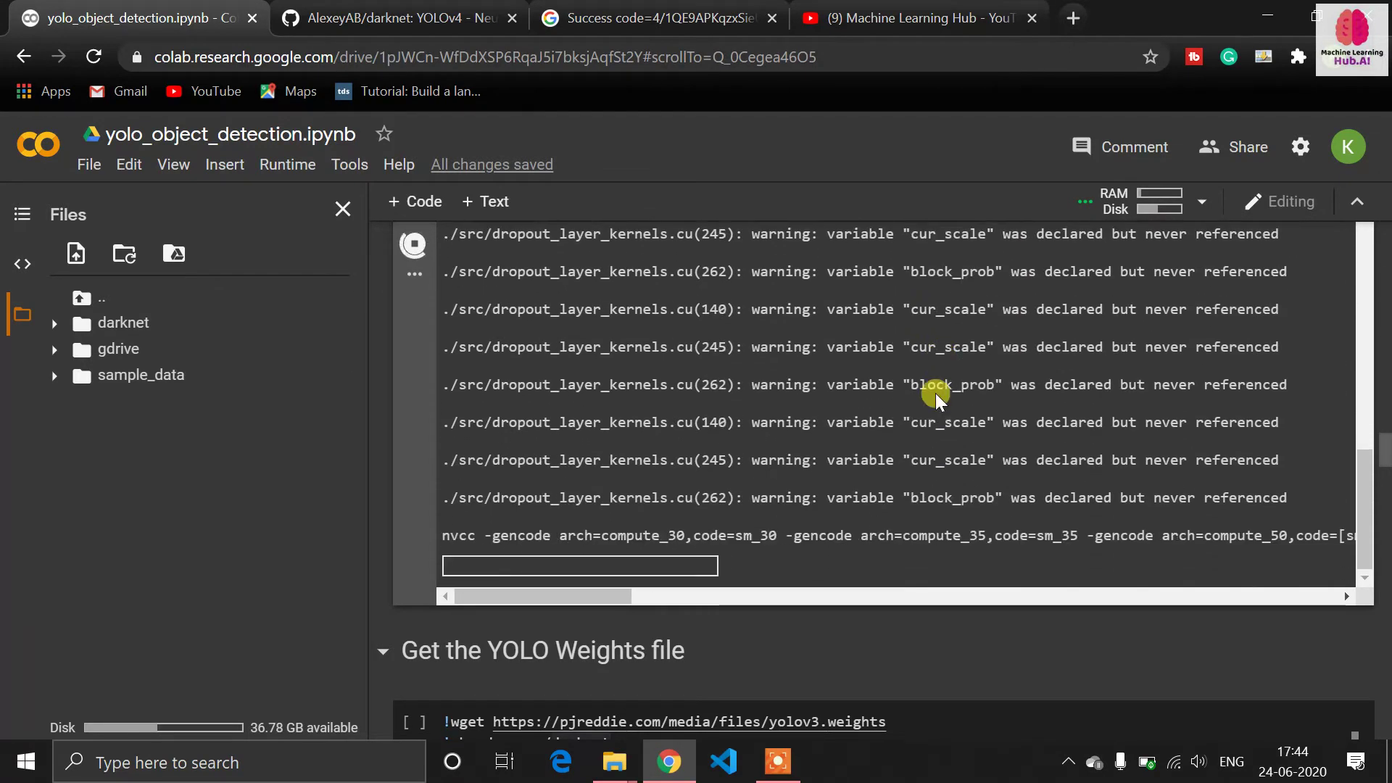
scroll(1015, 640, "down", 2)
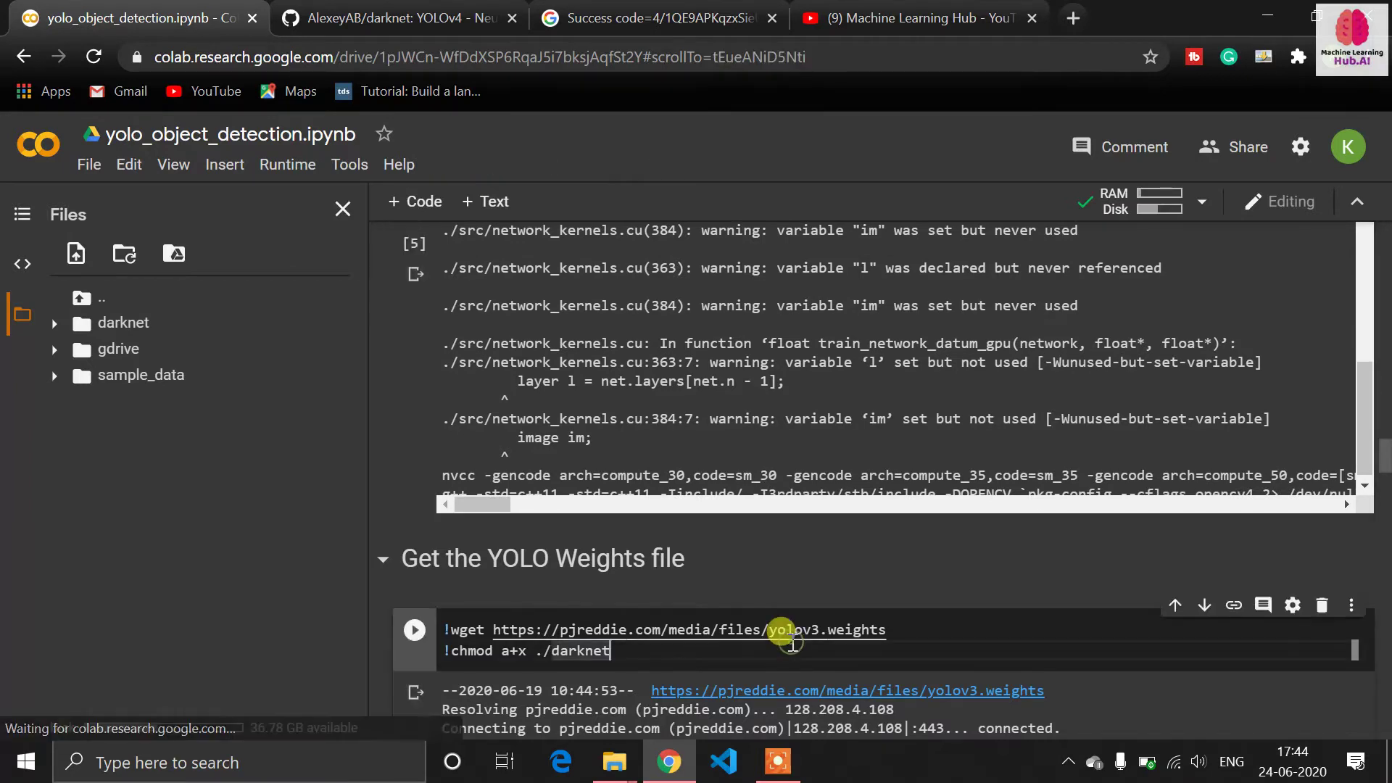
left_click(768, 642)
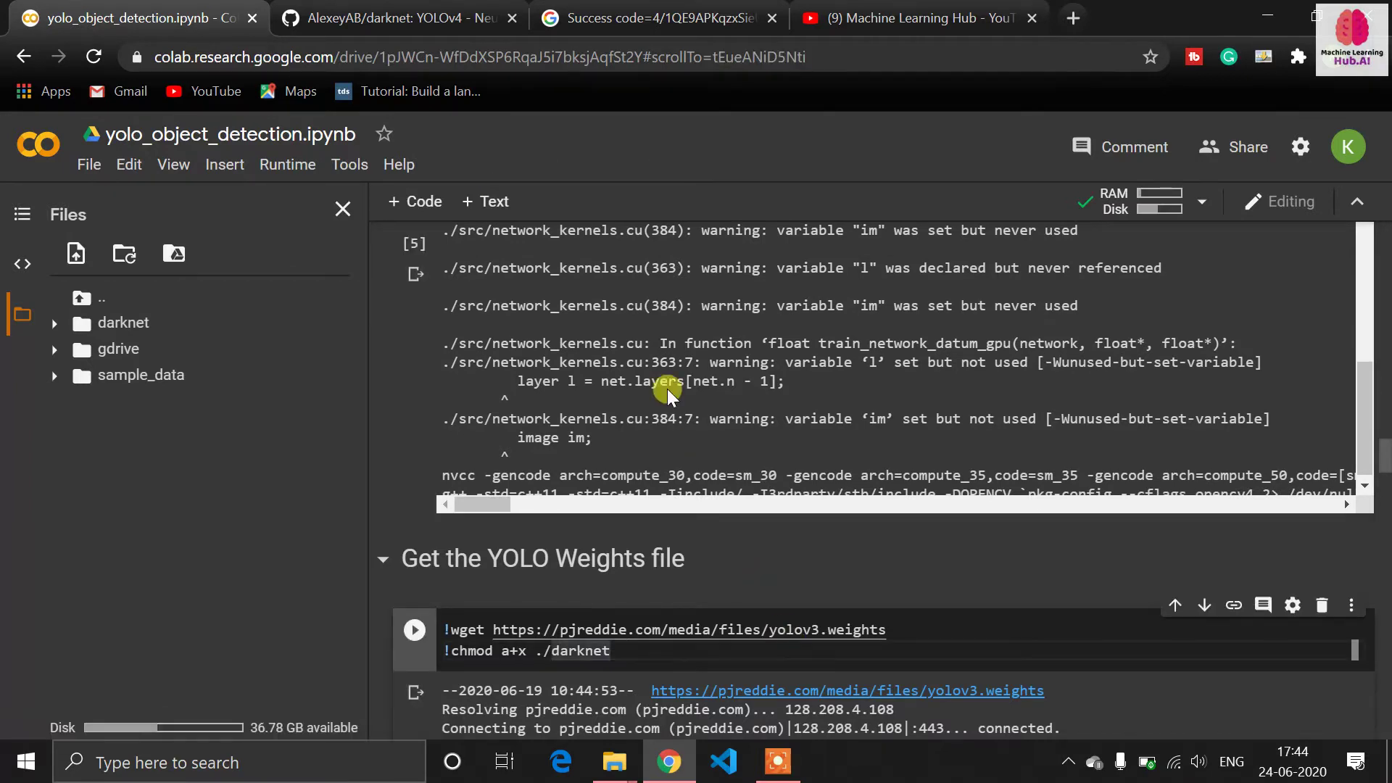
left_click(622, 642)
scroll(621, 642, "down", 2)
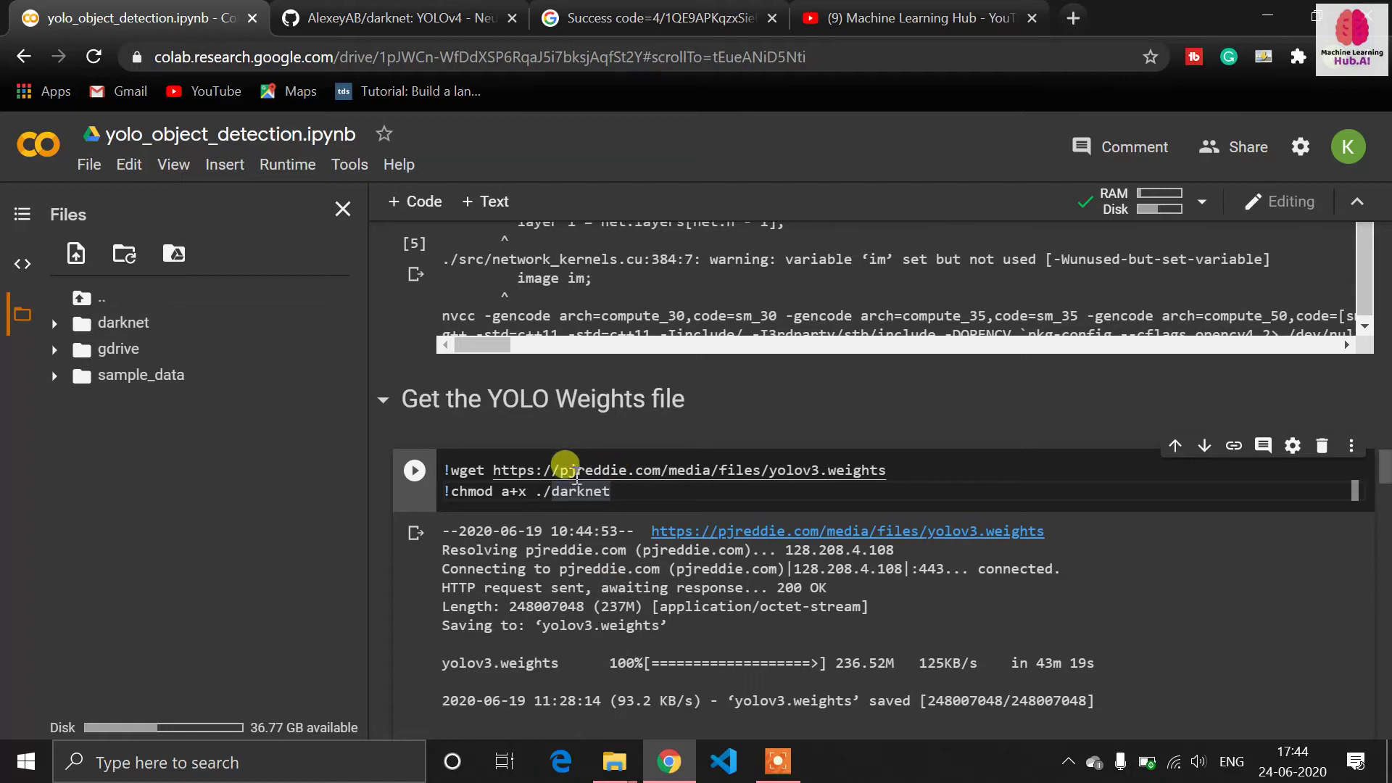
left_click_drag(574, 474, 703, 474)
left_click(706, 474)
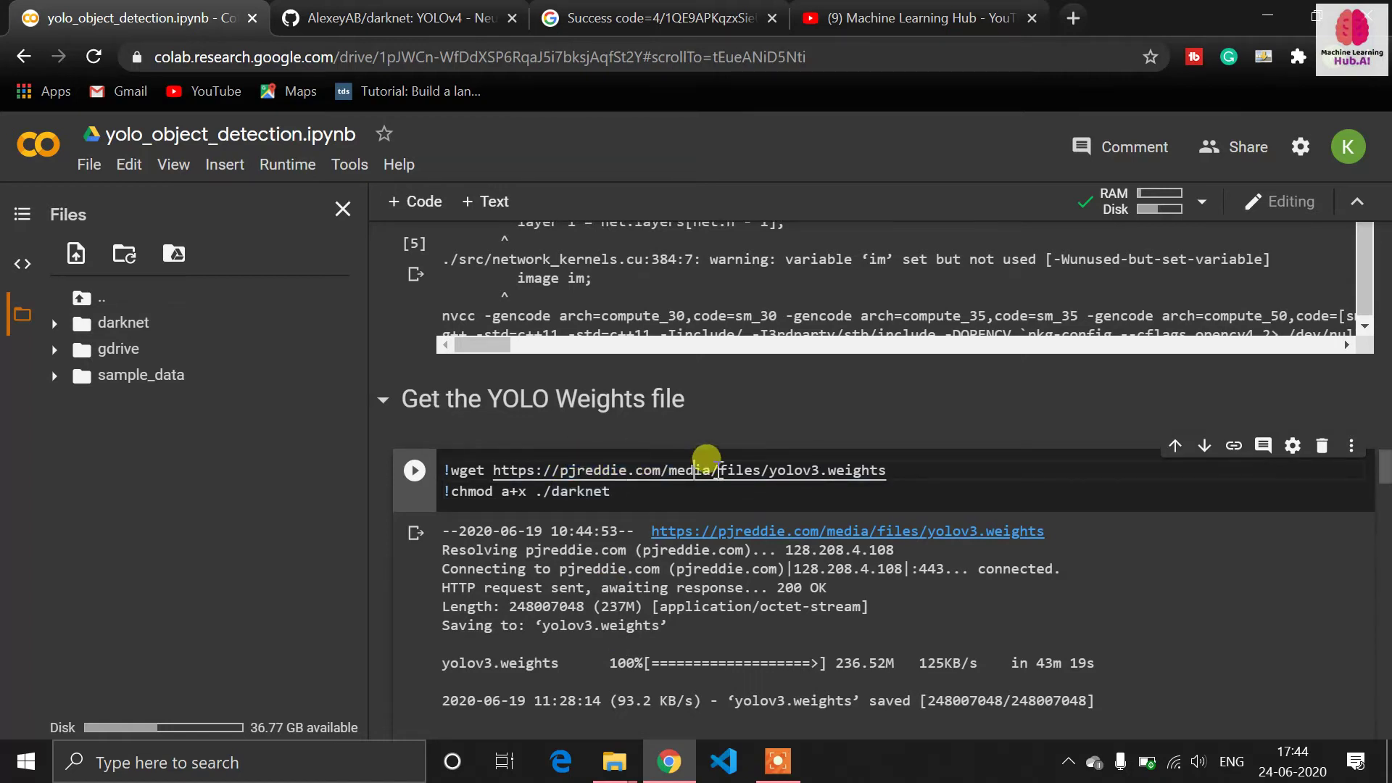
scroll(653, 470, "down", 1)
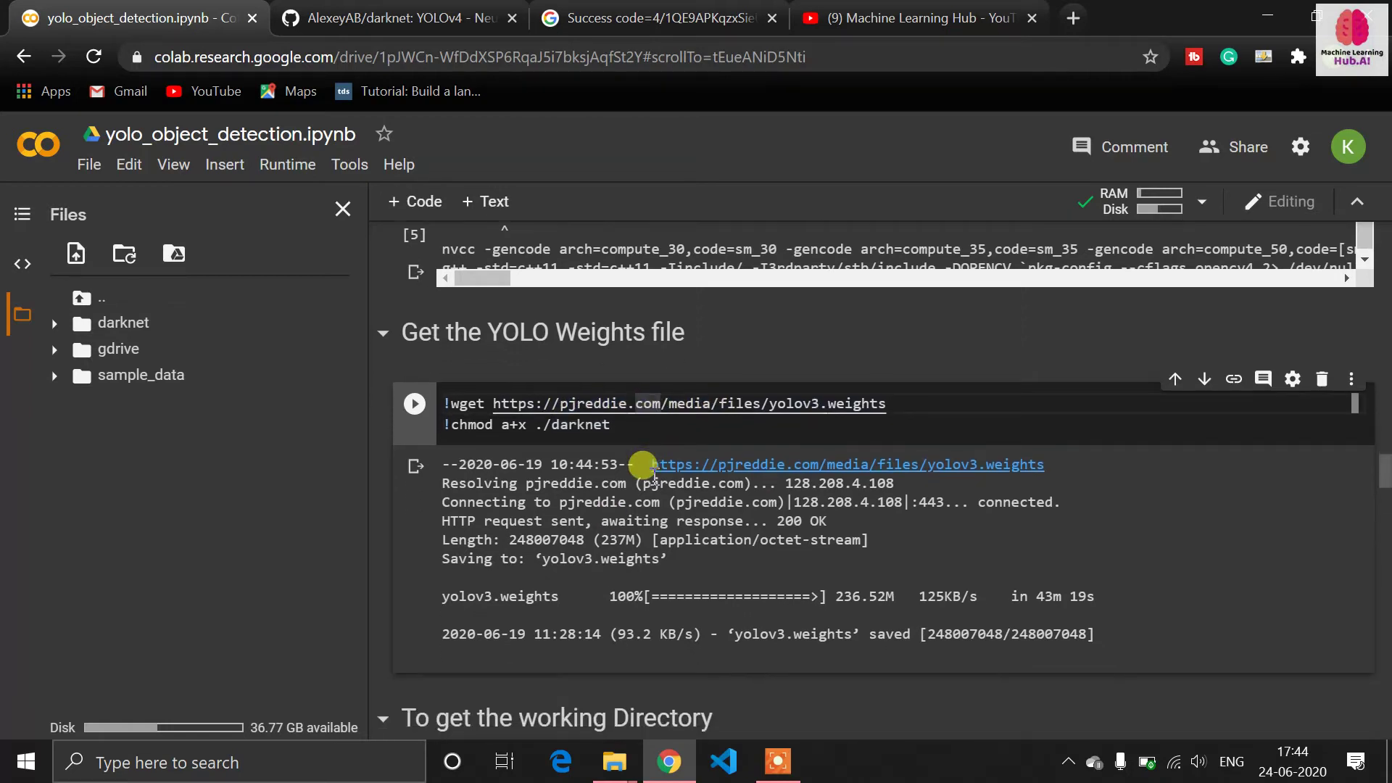
left_click_drag(630, 431, 467, 404)
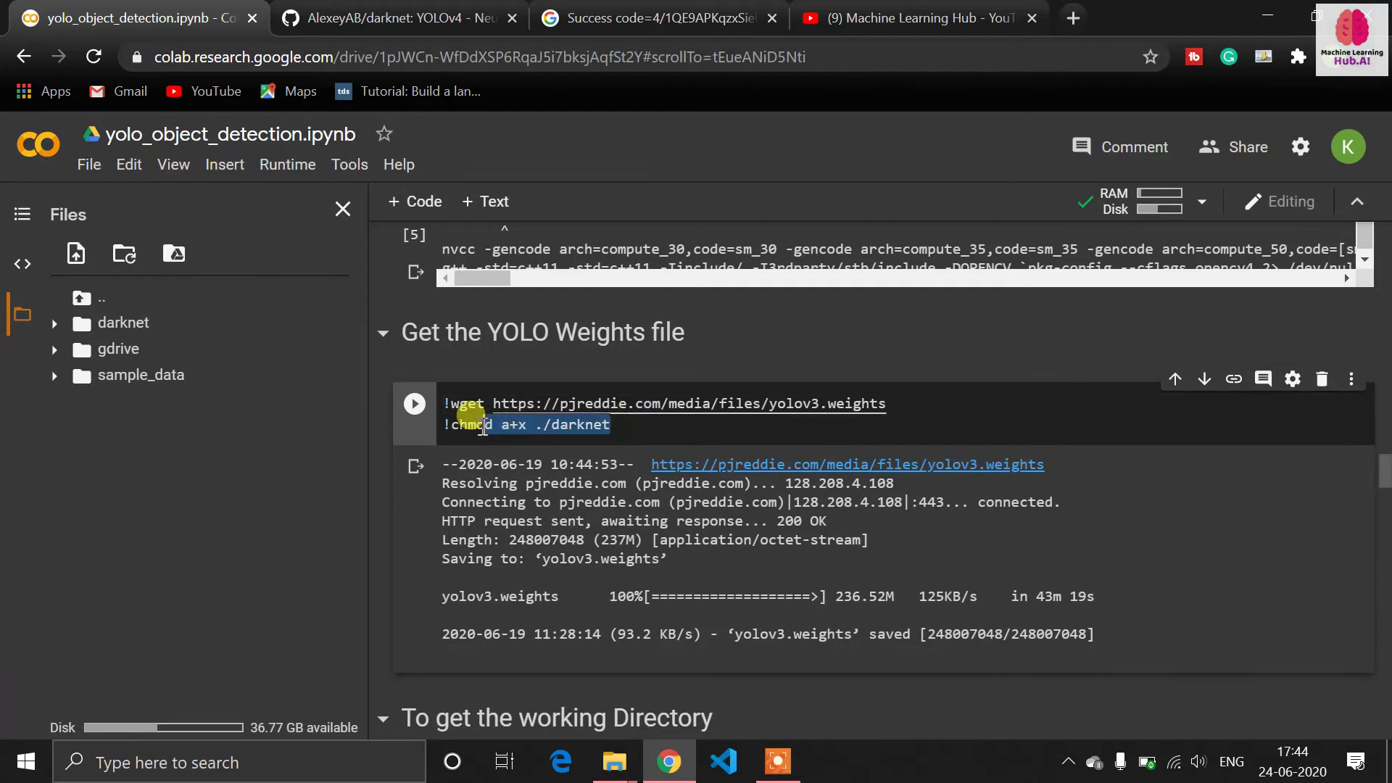
- Run the wget/chmod cell until yolov3.weights reports saved at 100%
left_click(479, 404)
key("shift+Return")
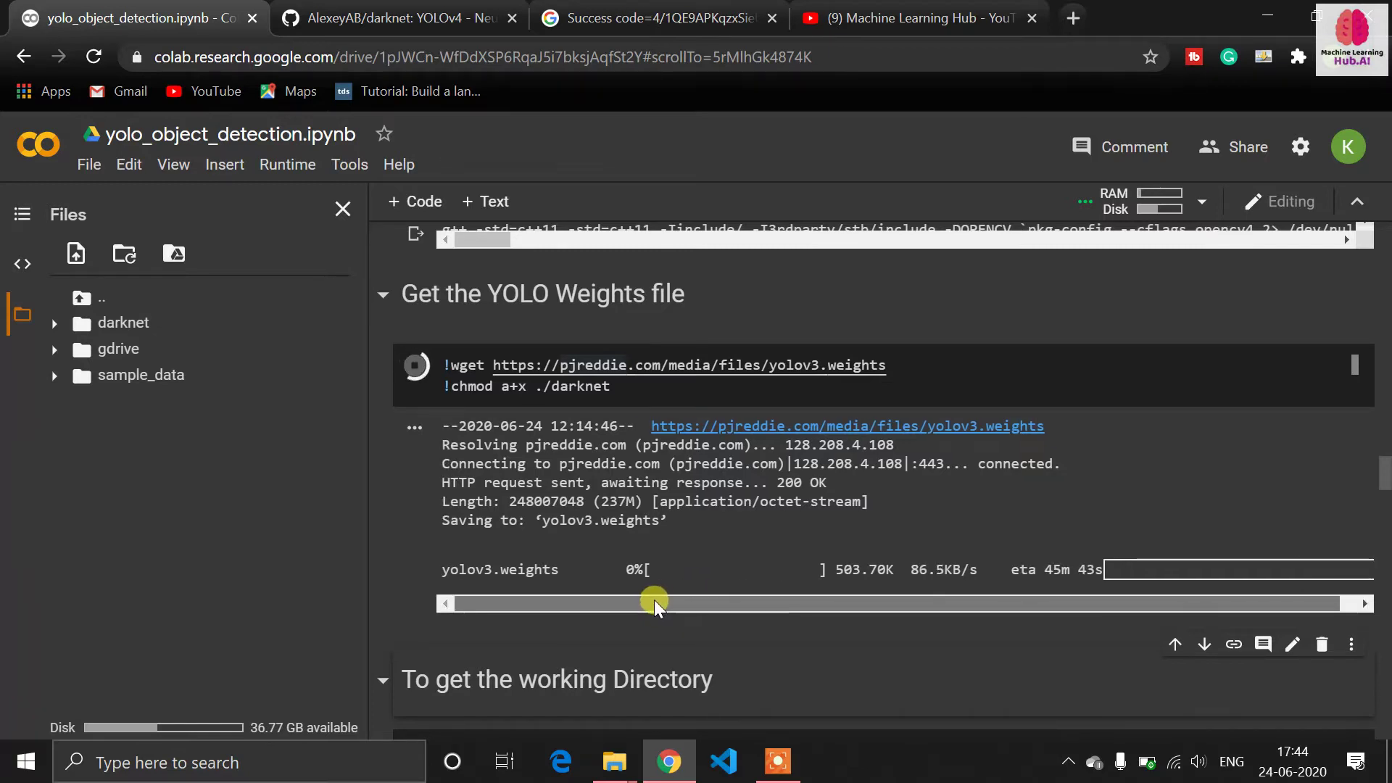
triple_click(1087, 566)
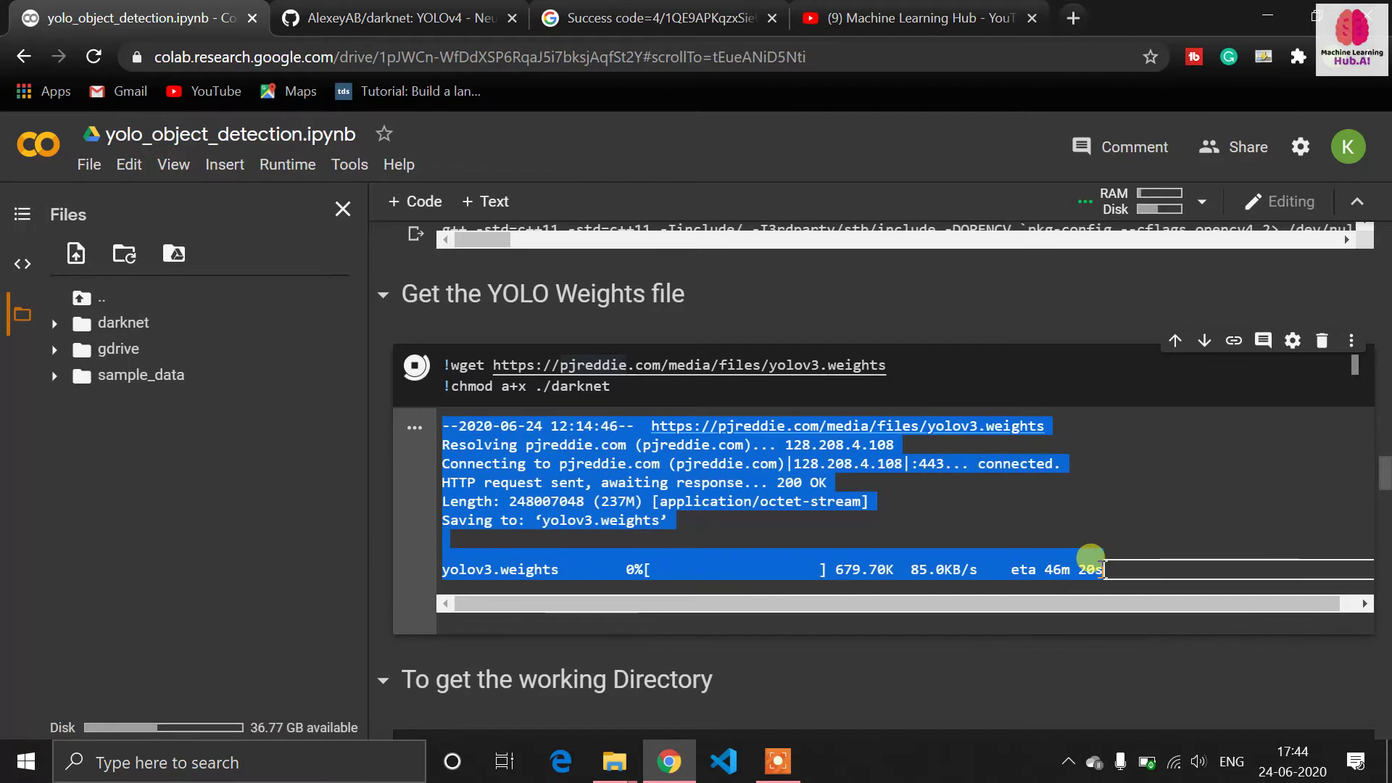
left_click(1091, 560)
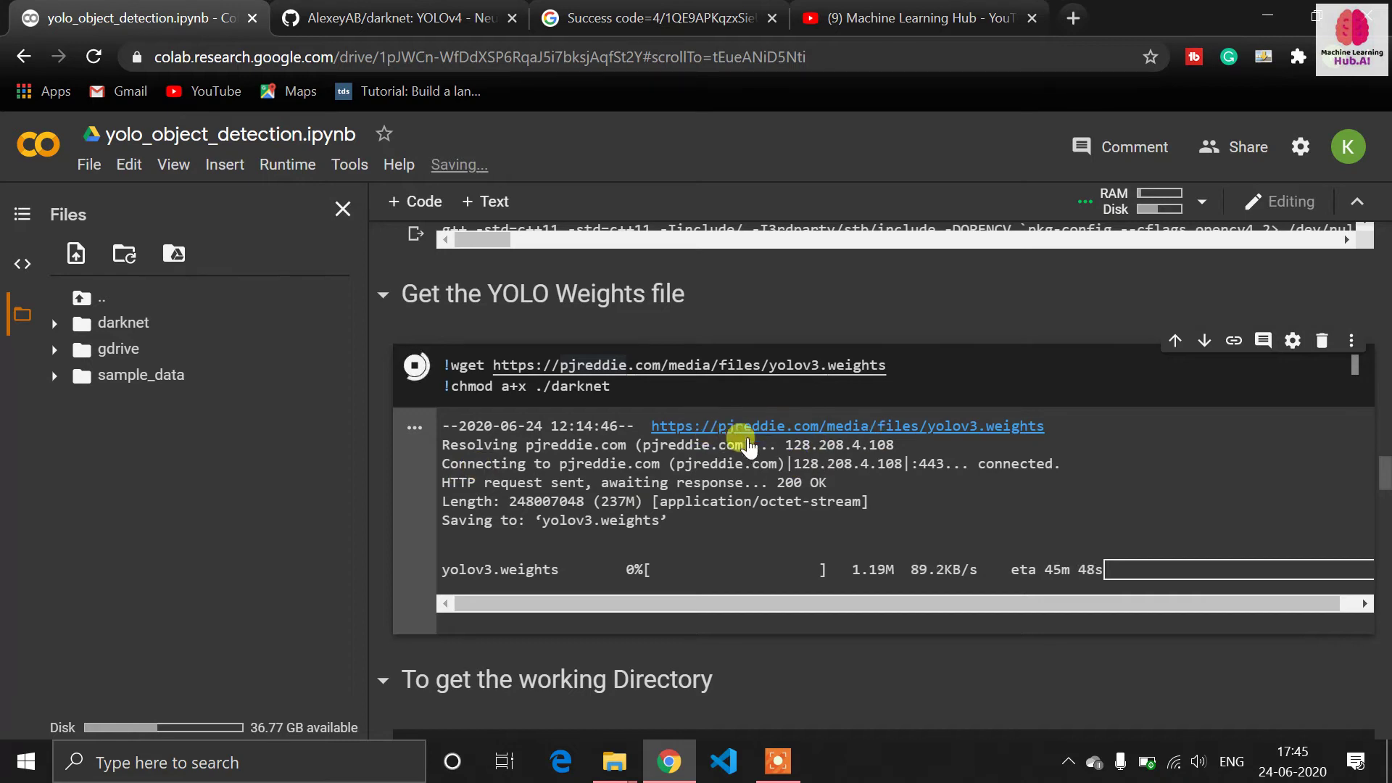
left_click(781, 765)
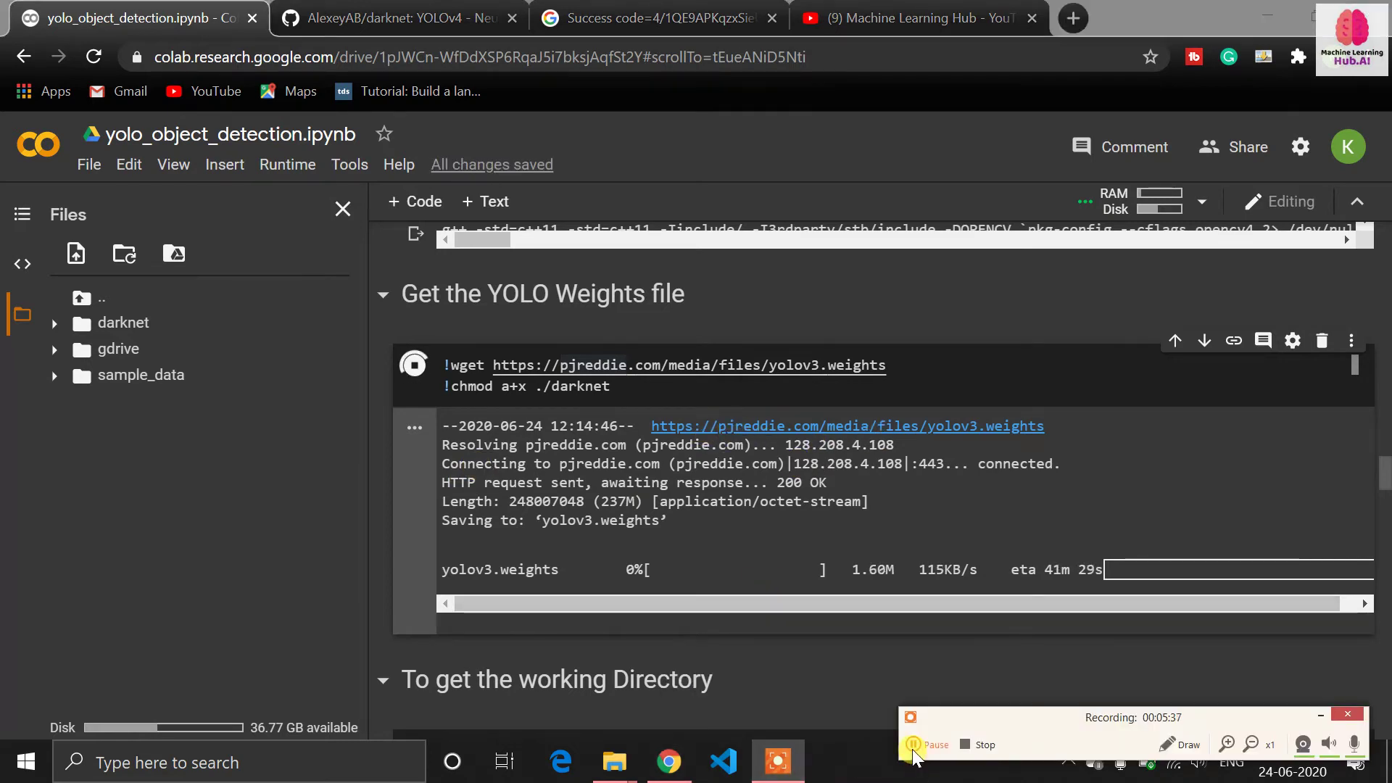
left_click(914, 746)
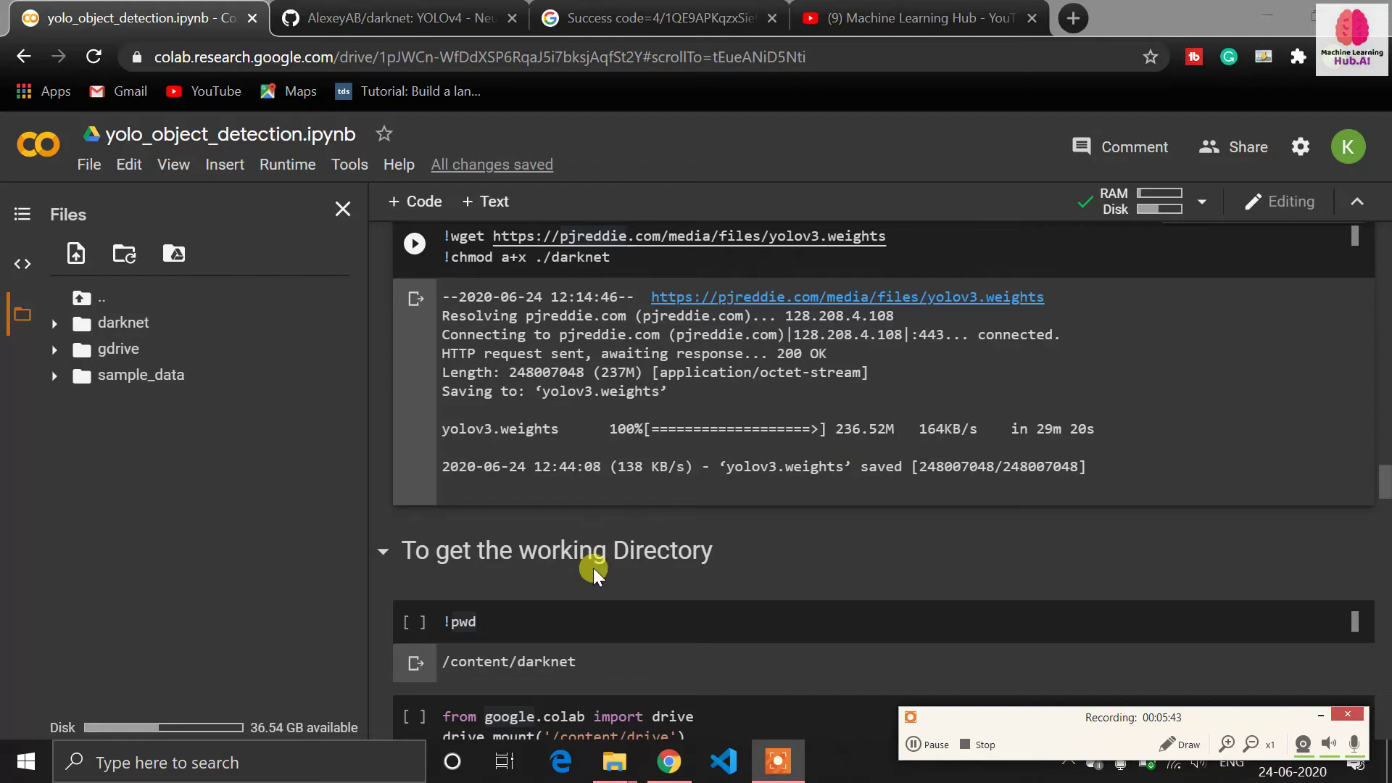
- Run the !pwd cell to confirm the working directory is /content/darknet
left_click(589, 617)
scroll(575, 618, "down", 2)
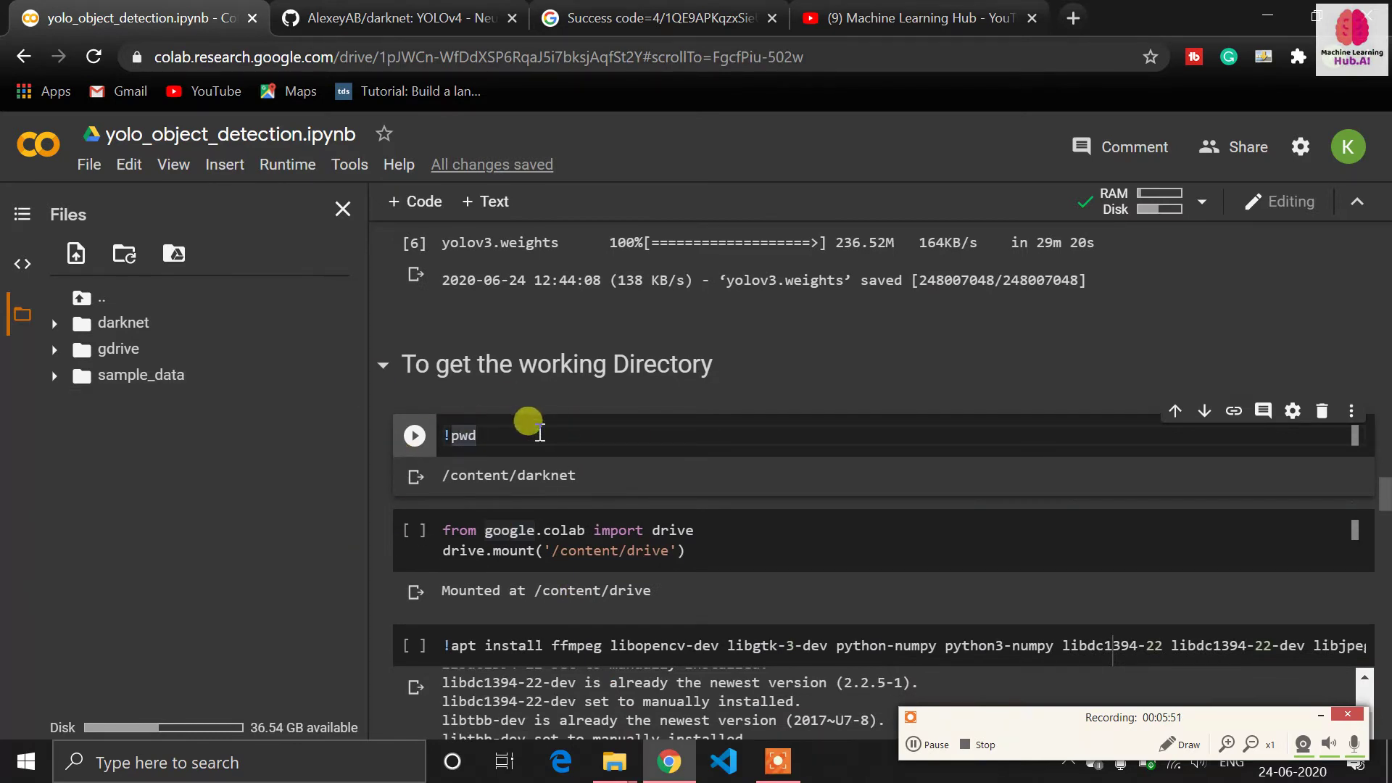
key("shift+Return")
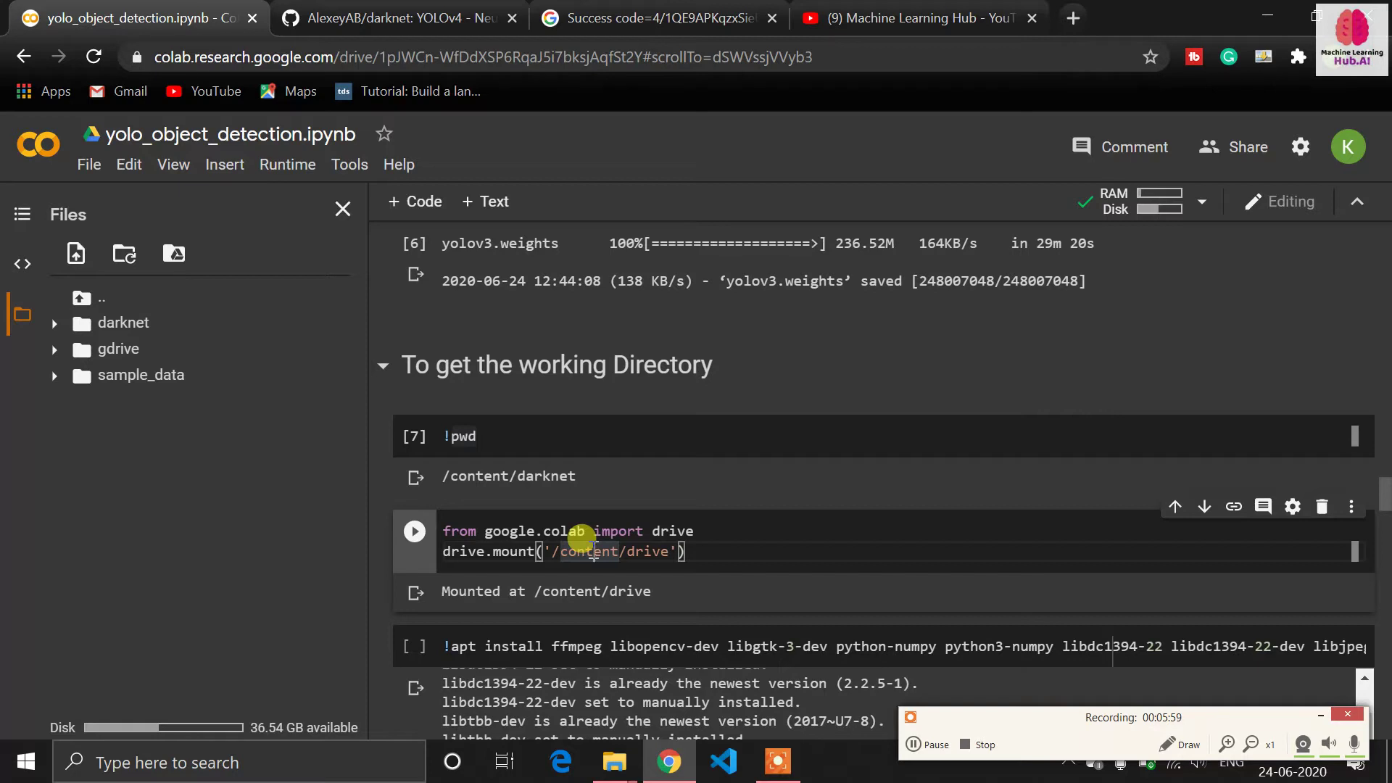
scroll(605, 586, "down", 2)
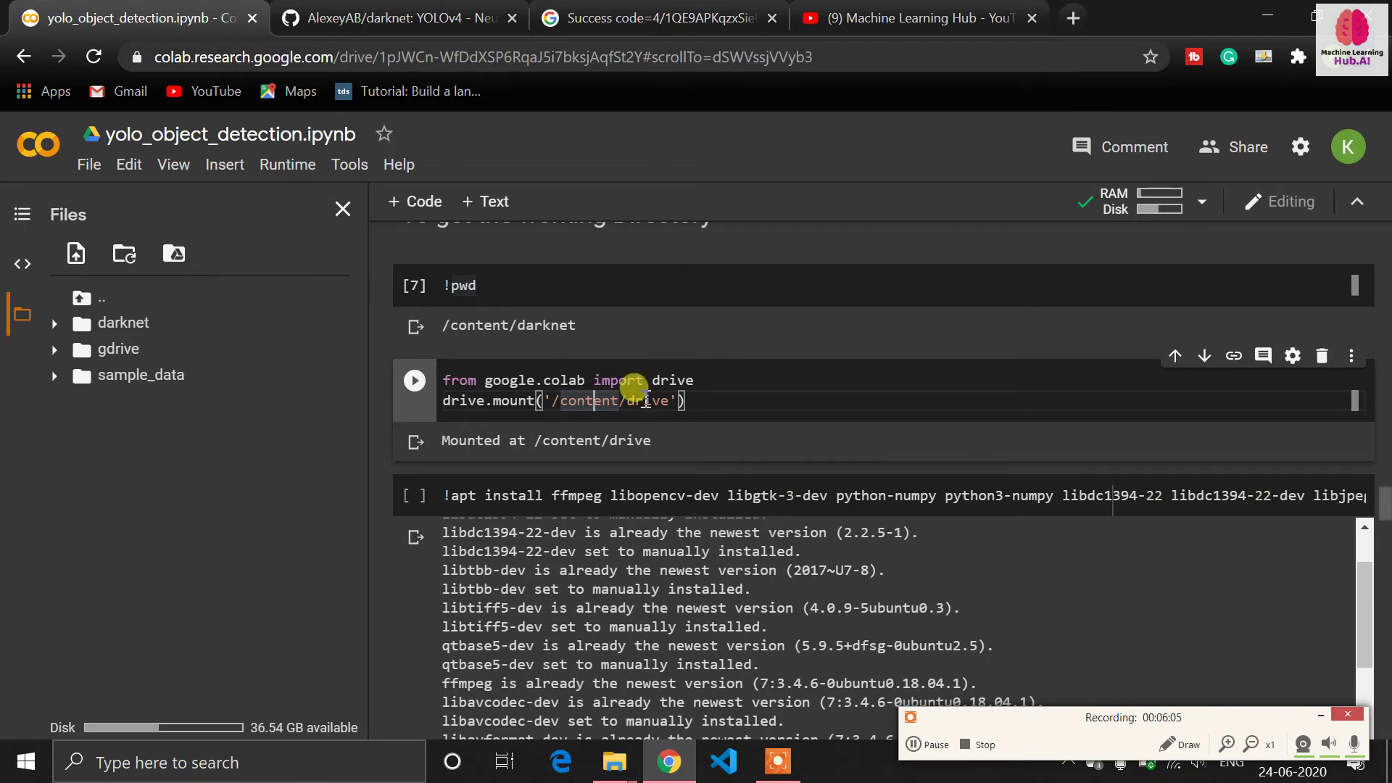
mouse_move(673, 532)
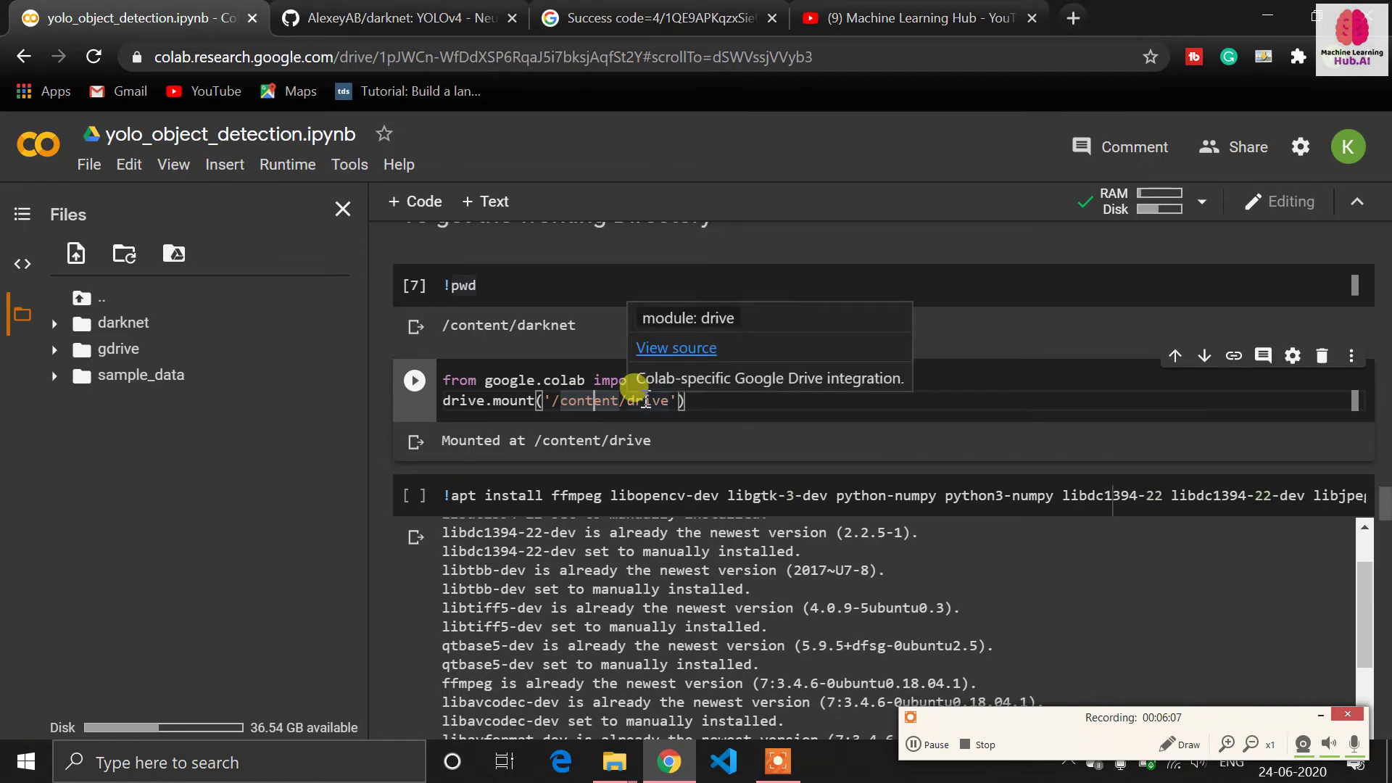
scroll(601, 522, "down", 3)
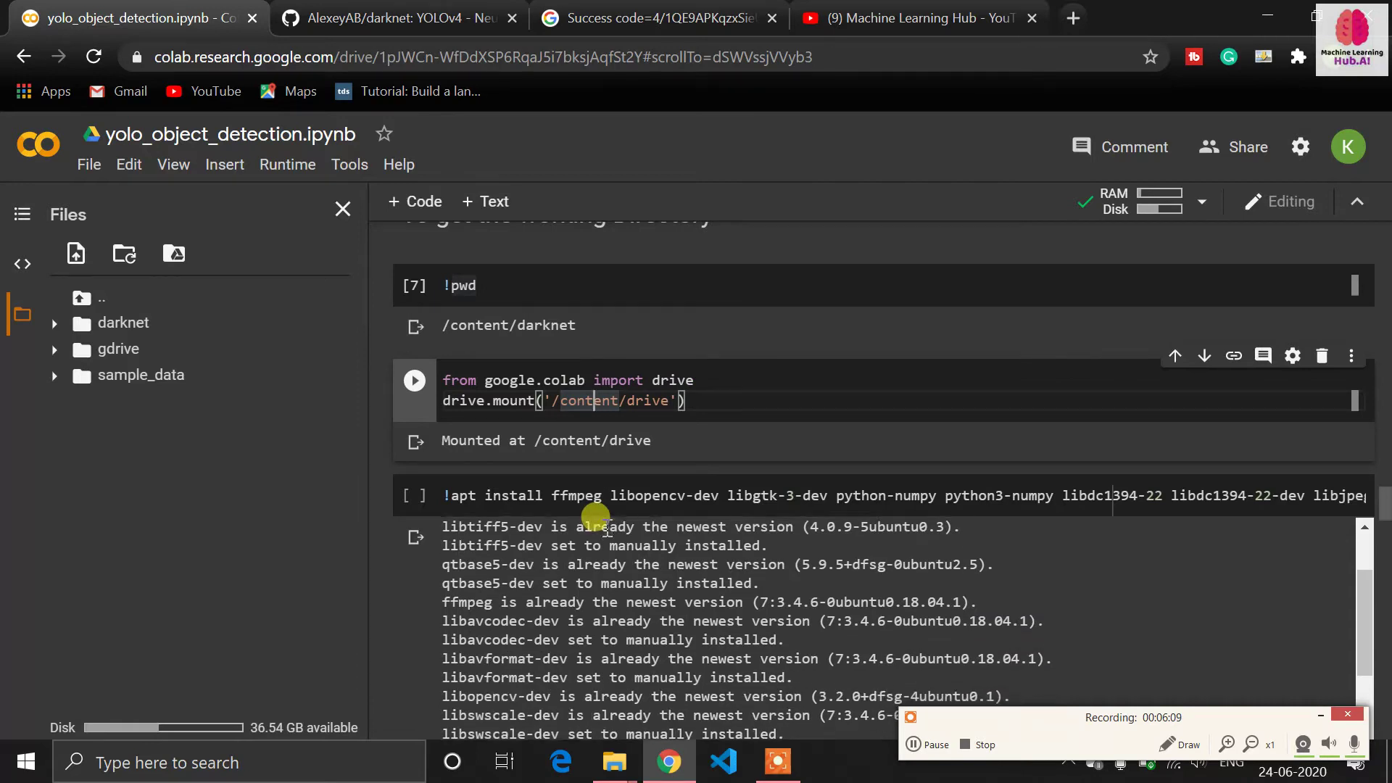
scroll(601, 520, "up", 3)
left_click(708, 401)
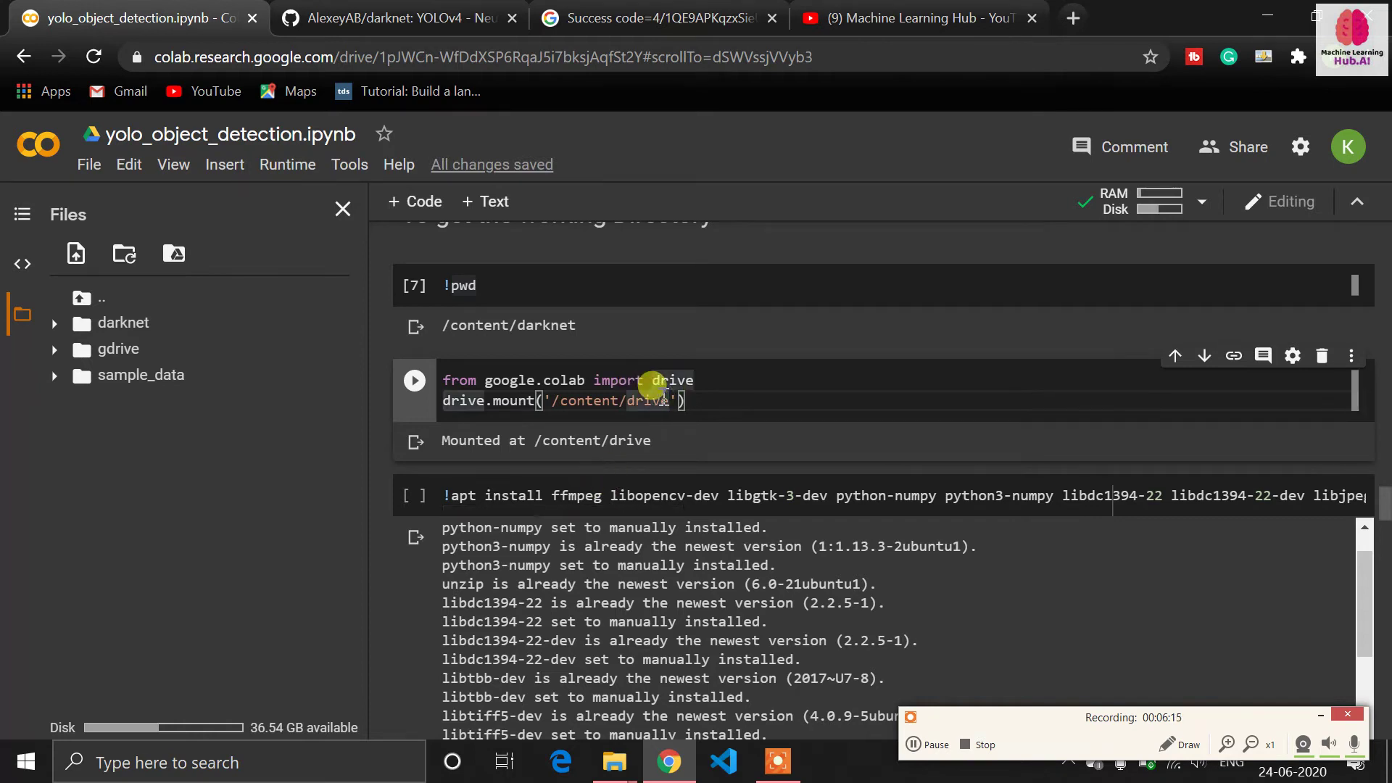
- Run the !apt install cell for ffmpeg and OpenCV and wait for the packages to finish installing
left_click(552, 492)
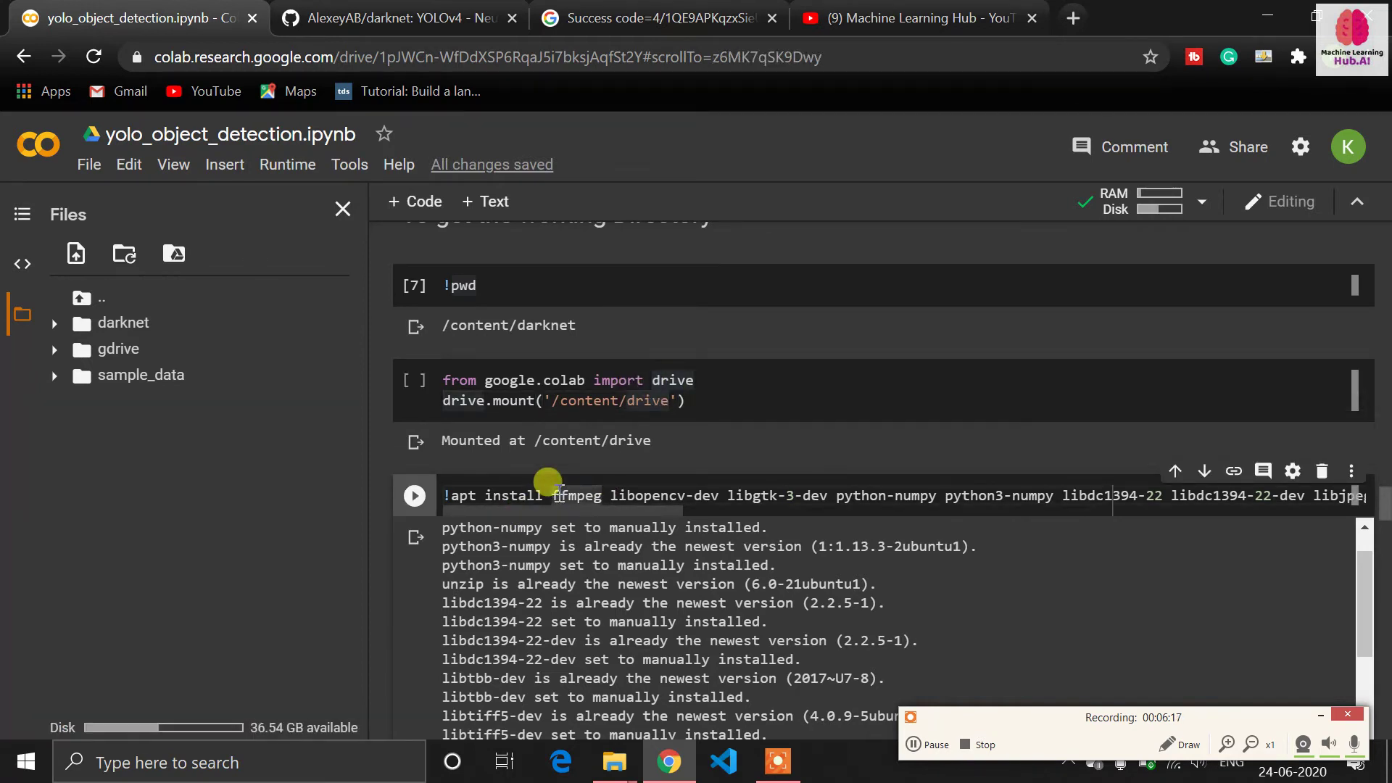
scroll(482, 488, "down", 1)
scroll(486, 479, "down", 1)
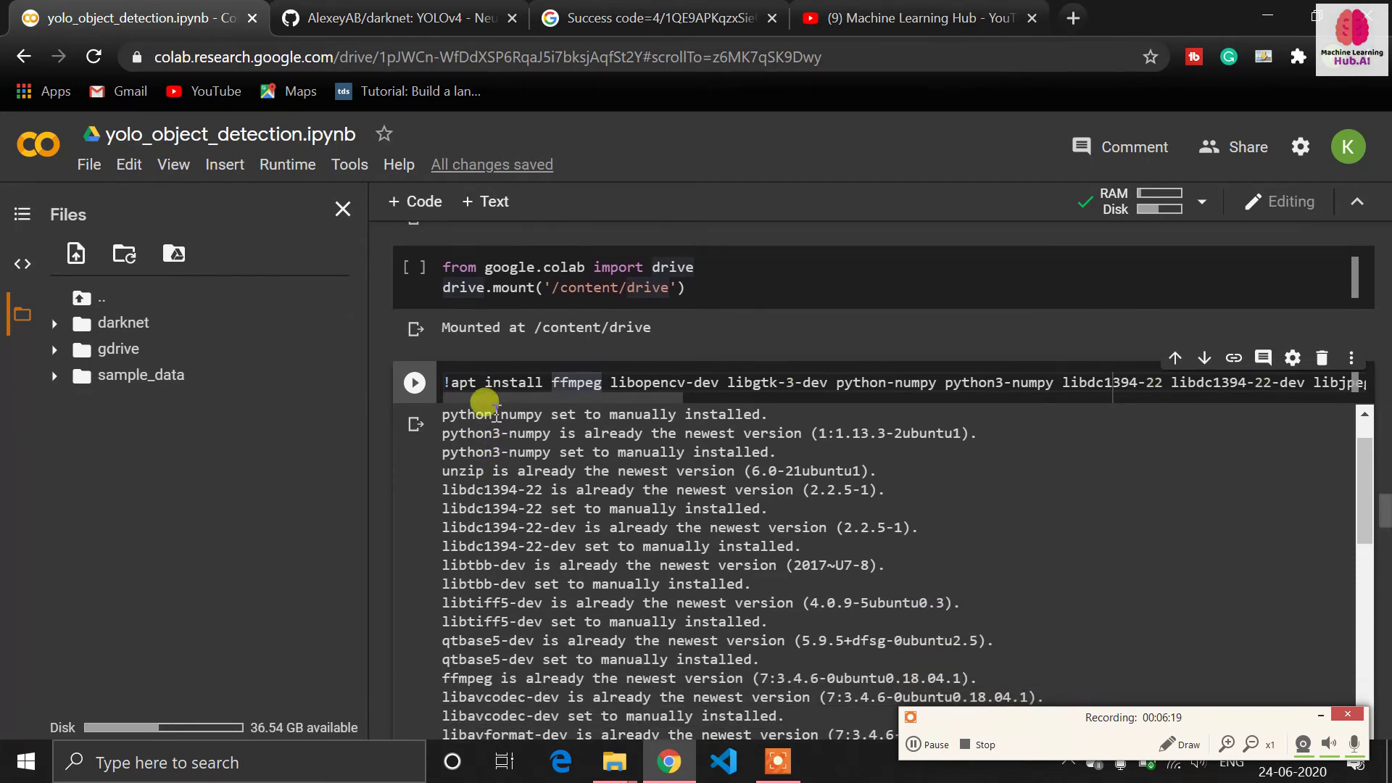
mouse_move(477, 402)
left_mouse_down()
mouse_move(739, 402)
mouse_move(347, 408)
mouse_move(997, 401)
mouse_move(450, 403)
mouse_move(353, 425)
left_mouse_up()
key("shift+Return")
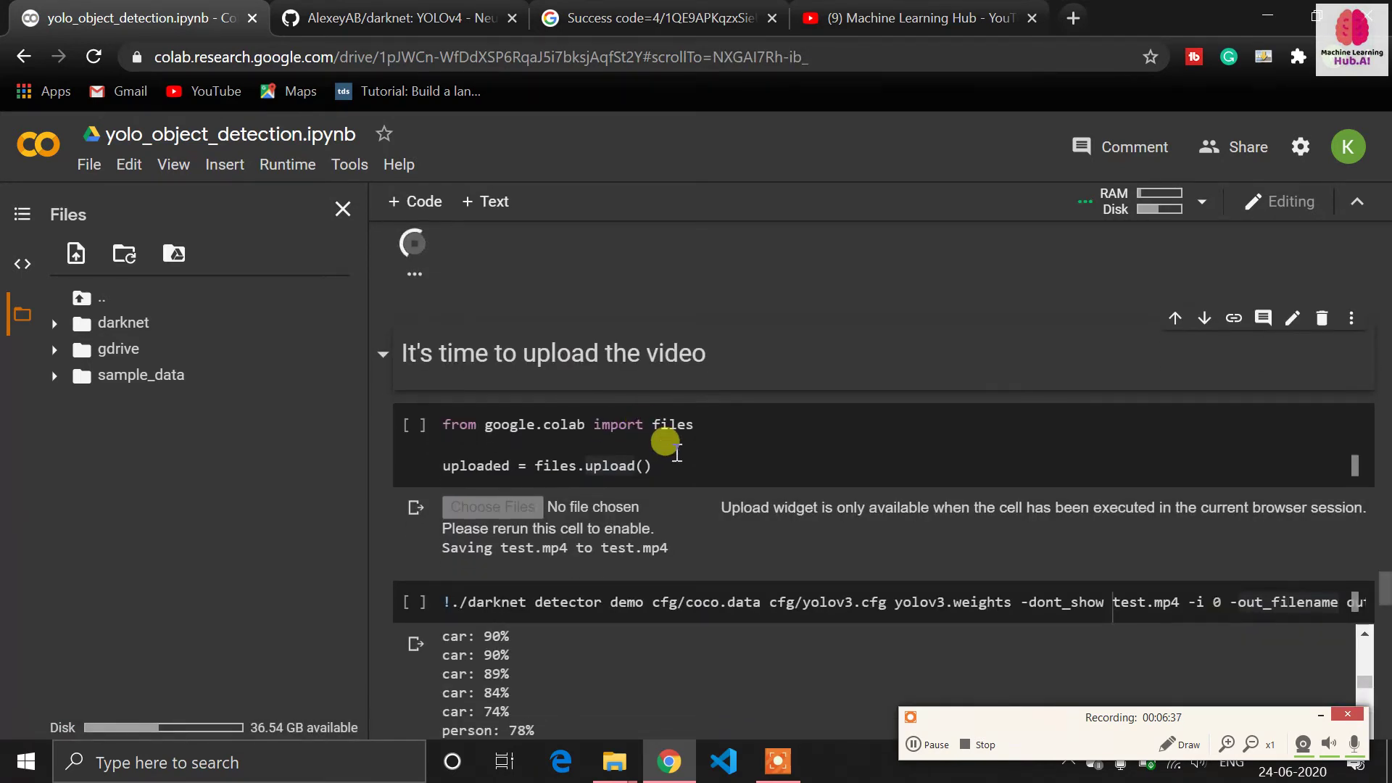
left_click_drag(697, 425, 452, 425)
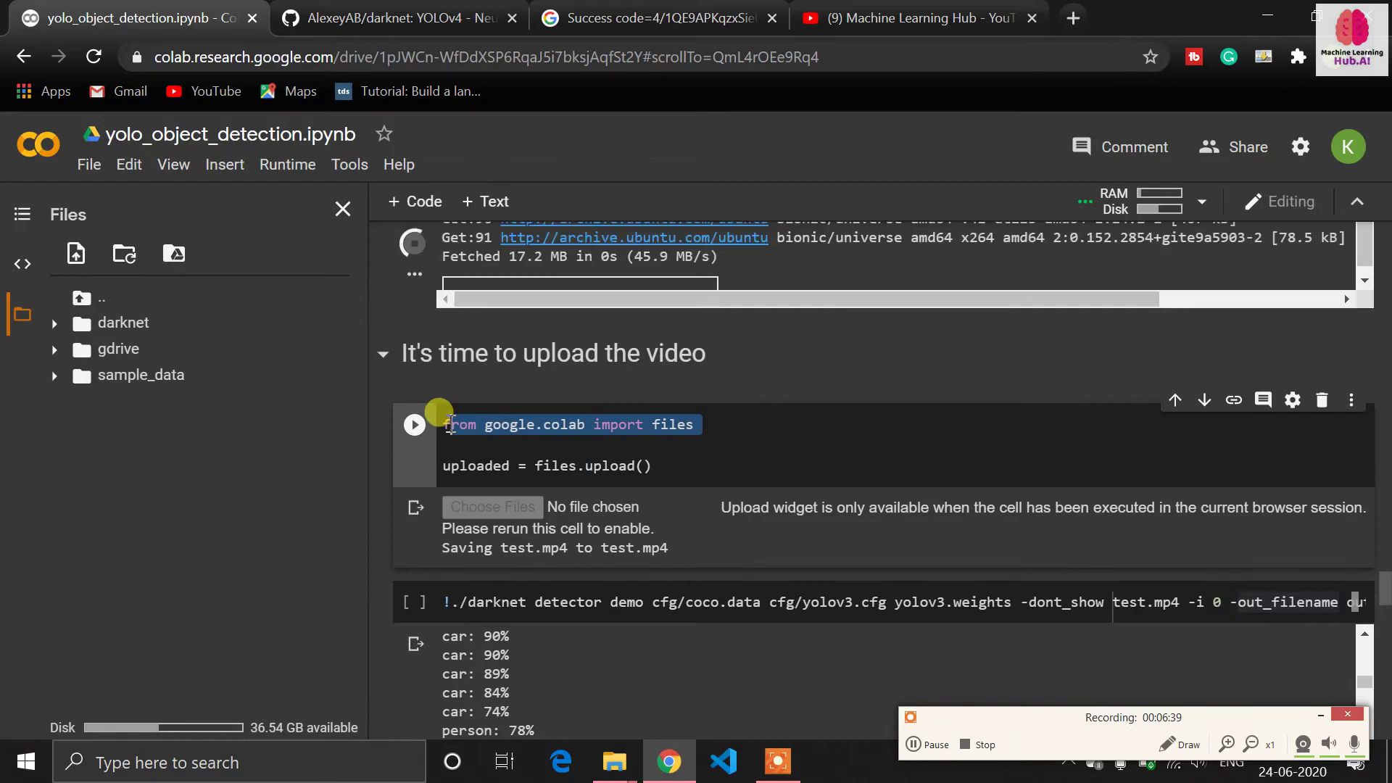
scroll(645, 380, "up", 1)
scroll(646, 380, "up", 1)
scroll(646, 379, "up", 1)
scroll(645, 380, "up", 1)
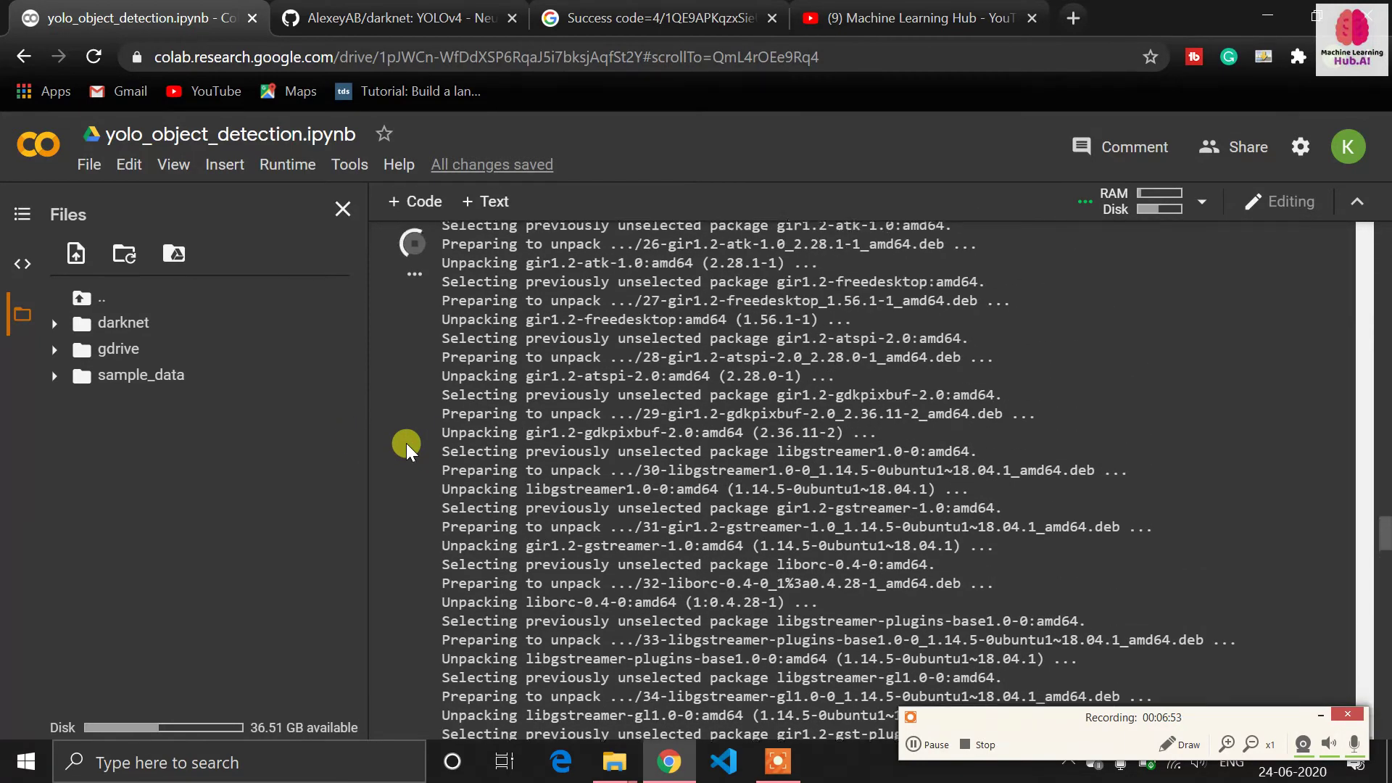
scroll(406, 446, "up", 1)
scroll(406, 446, "up", 1)
scroll(406, 447, "up", 1)
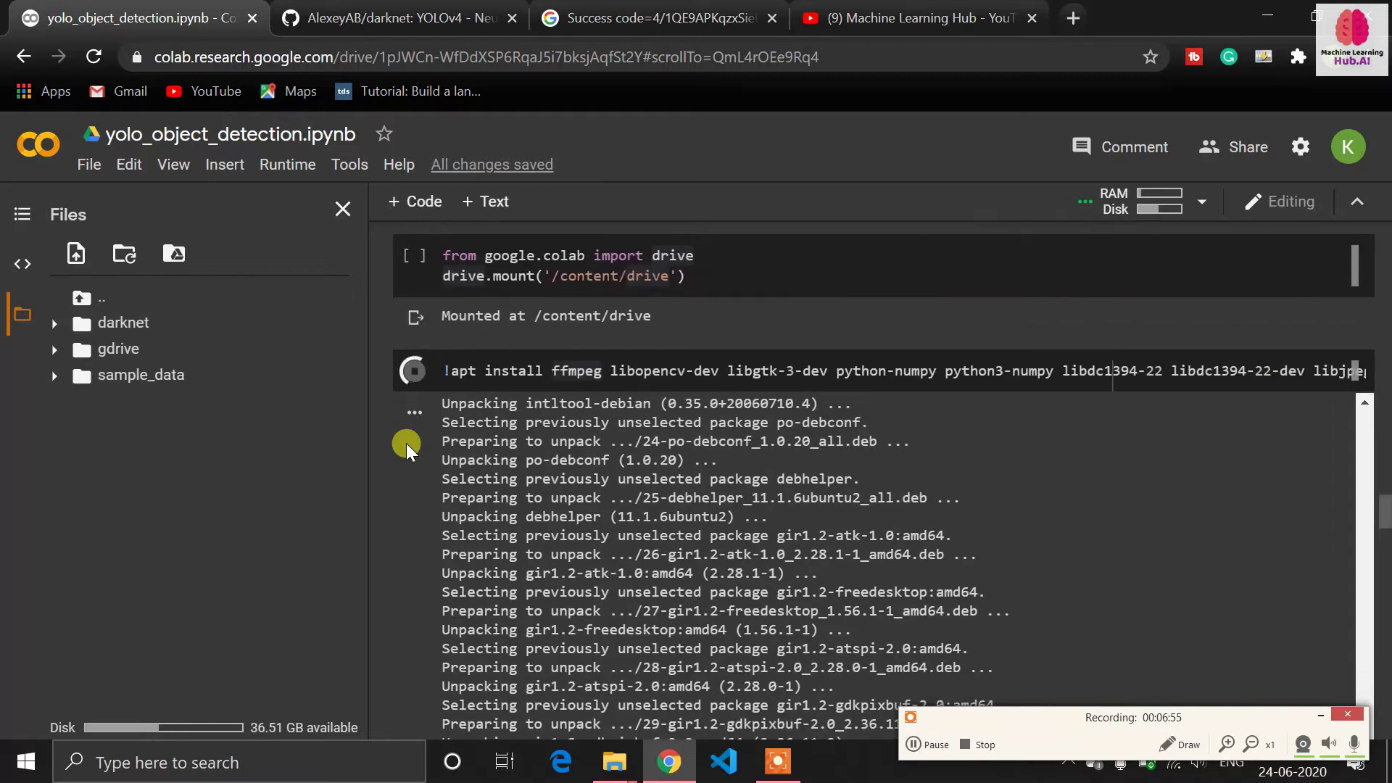
scroll(406, 443, "down", 1)
scroll(406, 443, "down", 1)
scroll(406, 443, "down", 2)
scroll(406, 443, "down", 3)
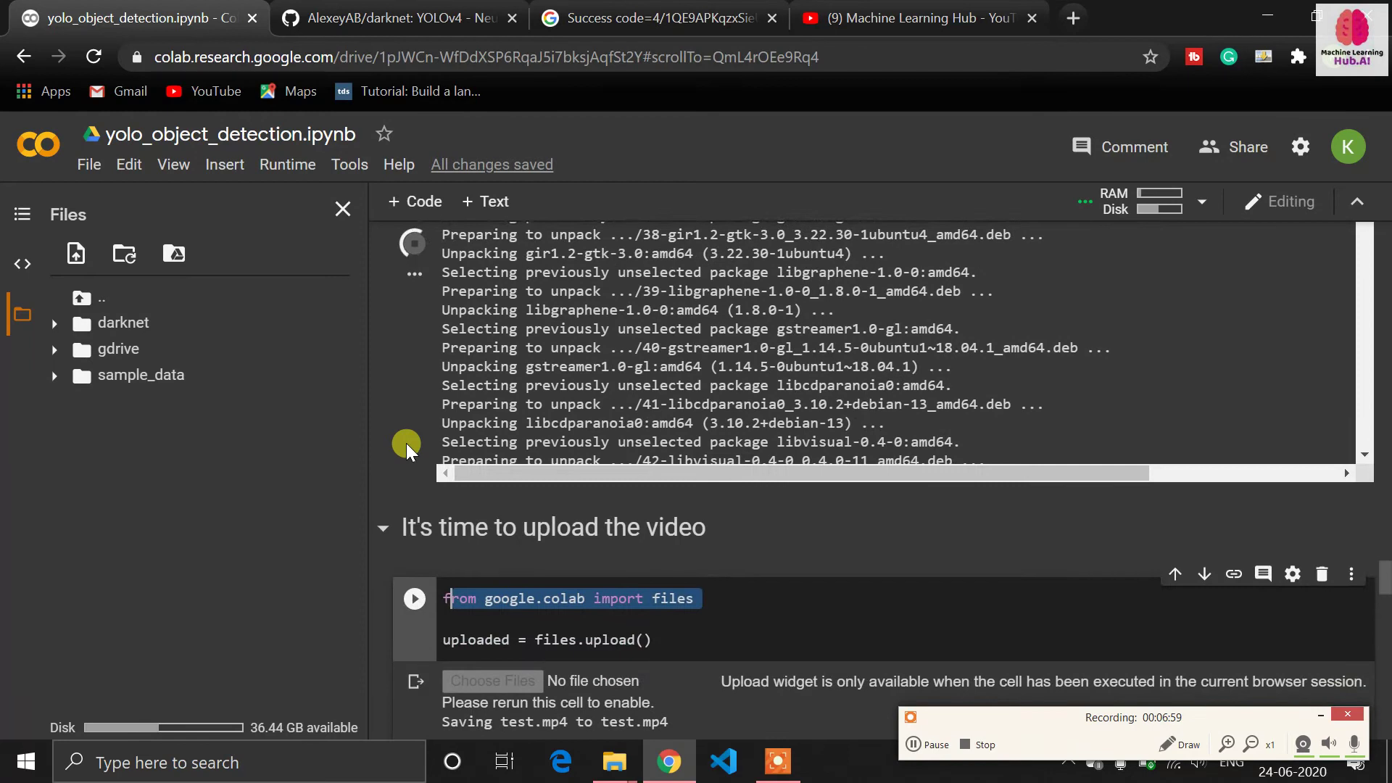
scroll(406, 442, "down", 2)
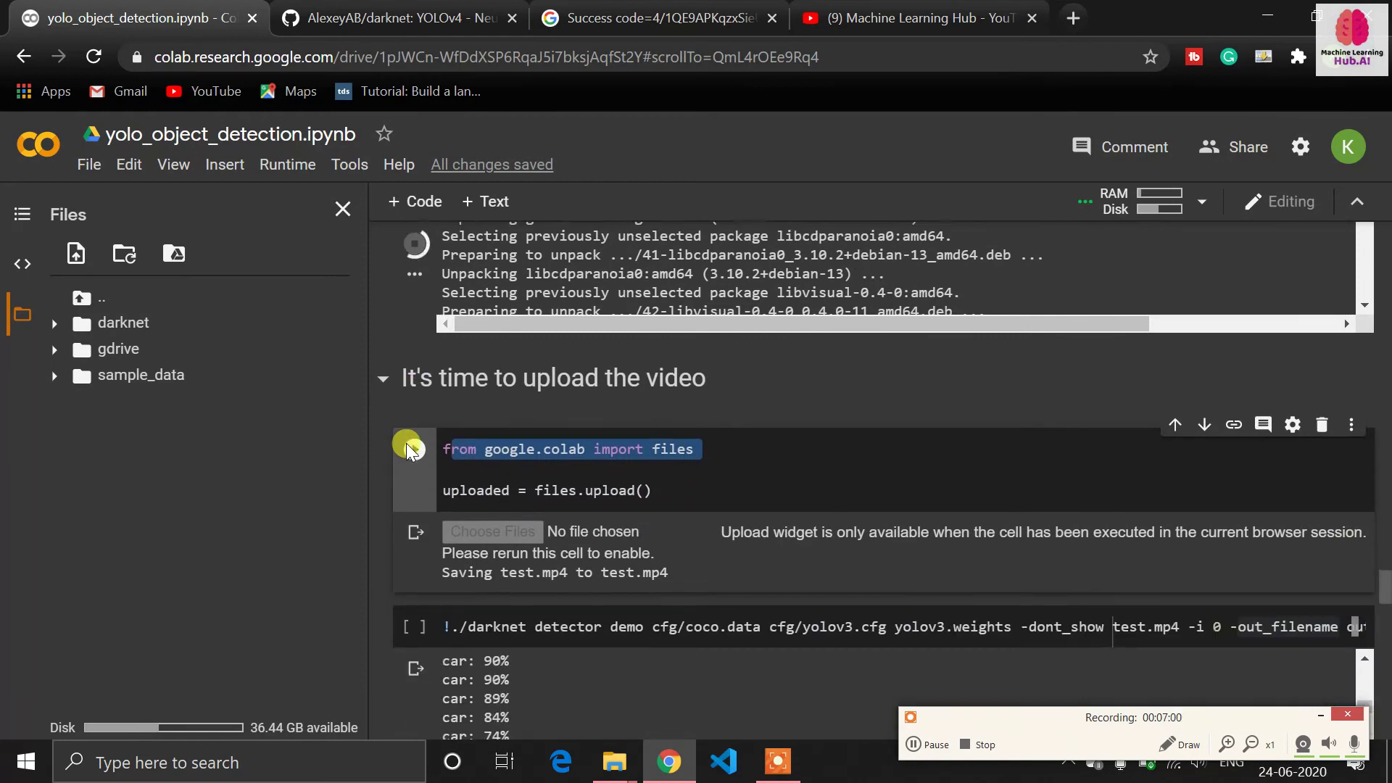
left_click(599, 495)
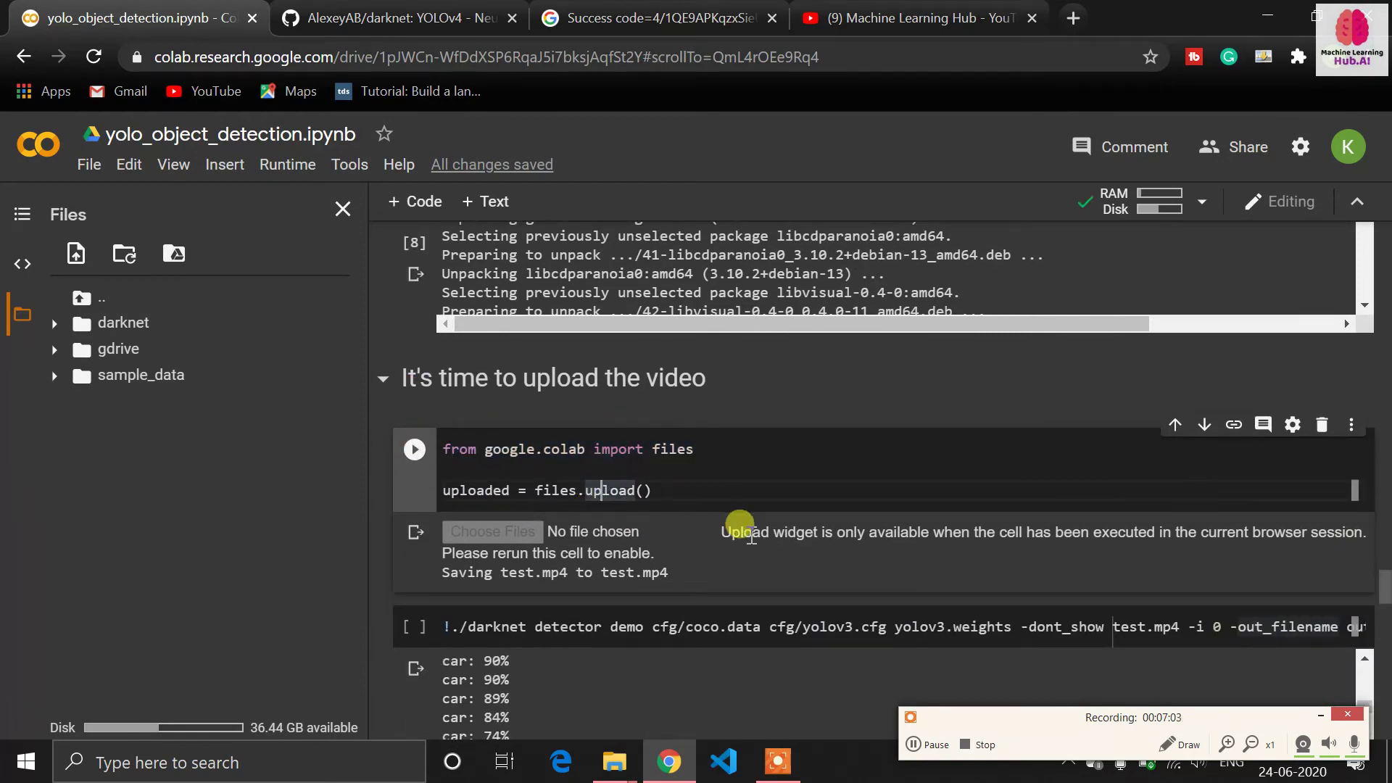
scroll(749, 531, "down", 3)
scroll(750, 532, "up", 3)
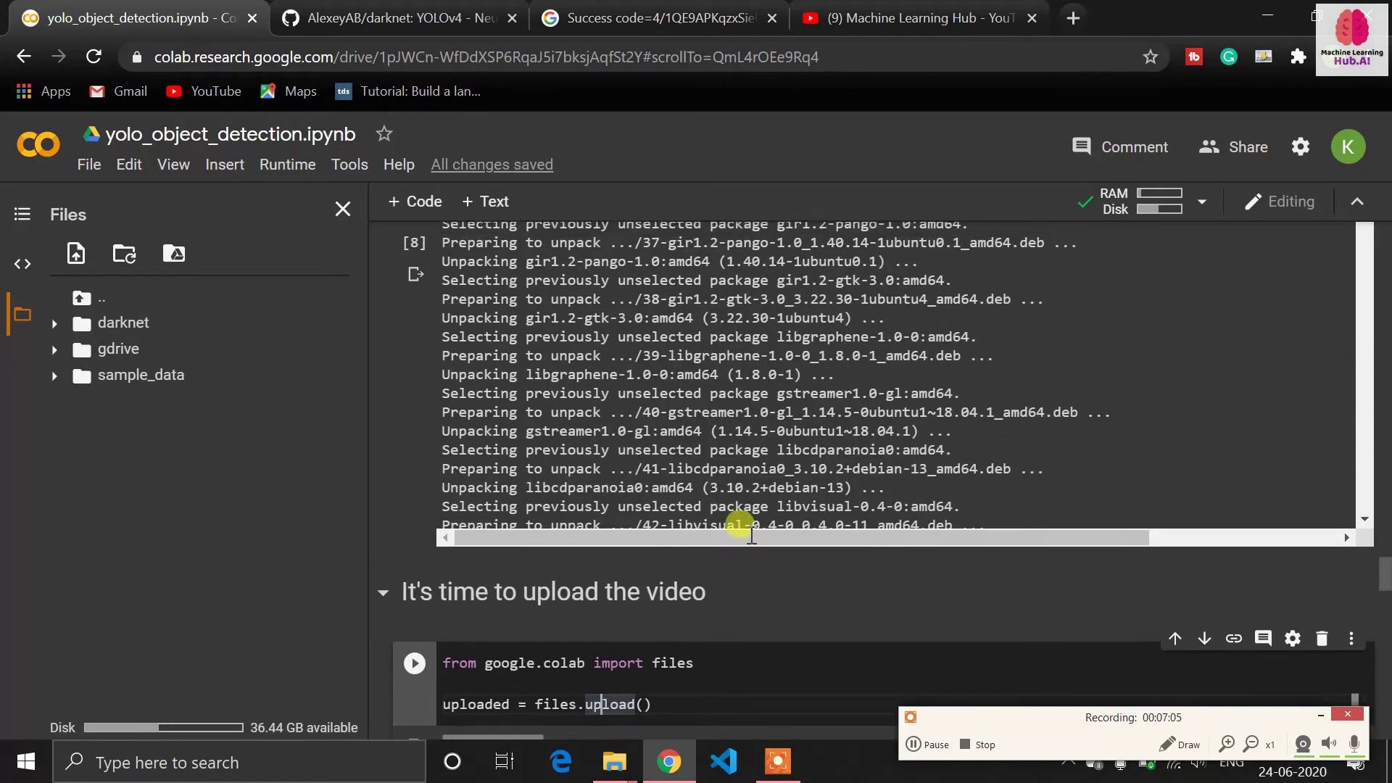
scroll(750, 533, "down", 2)
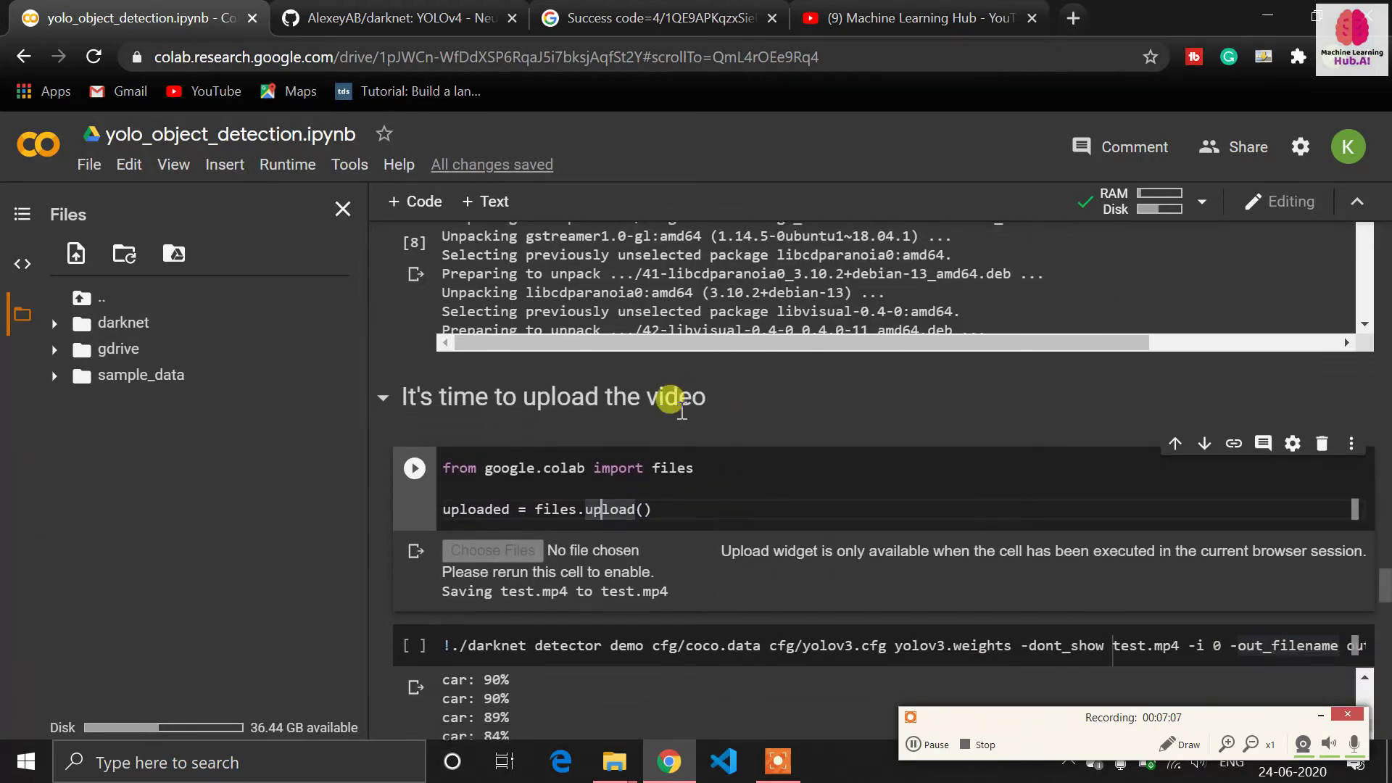
- Run files.upload() and pick test.mp4 from Downloads to start the upload
left_click(688, 488)
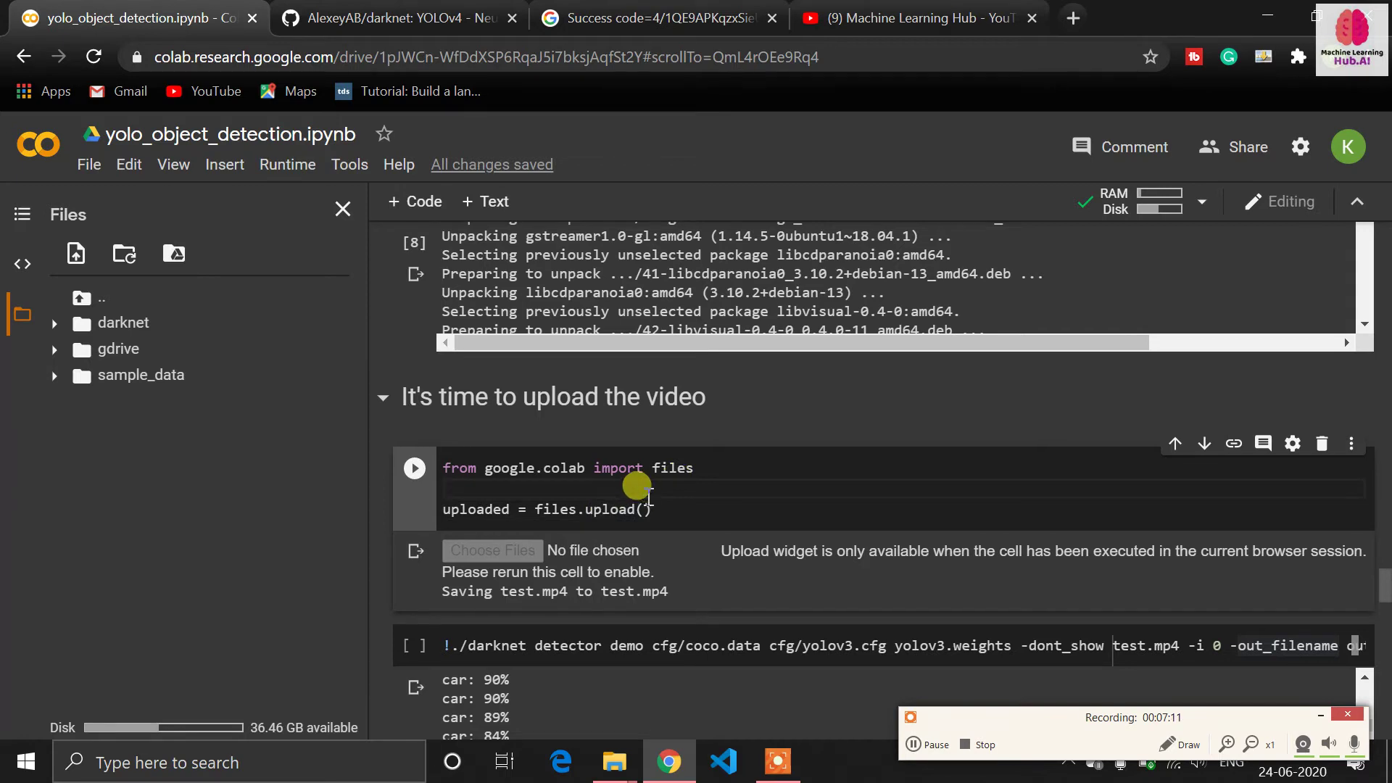
left_click_drag(694, 467, 413, 480)
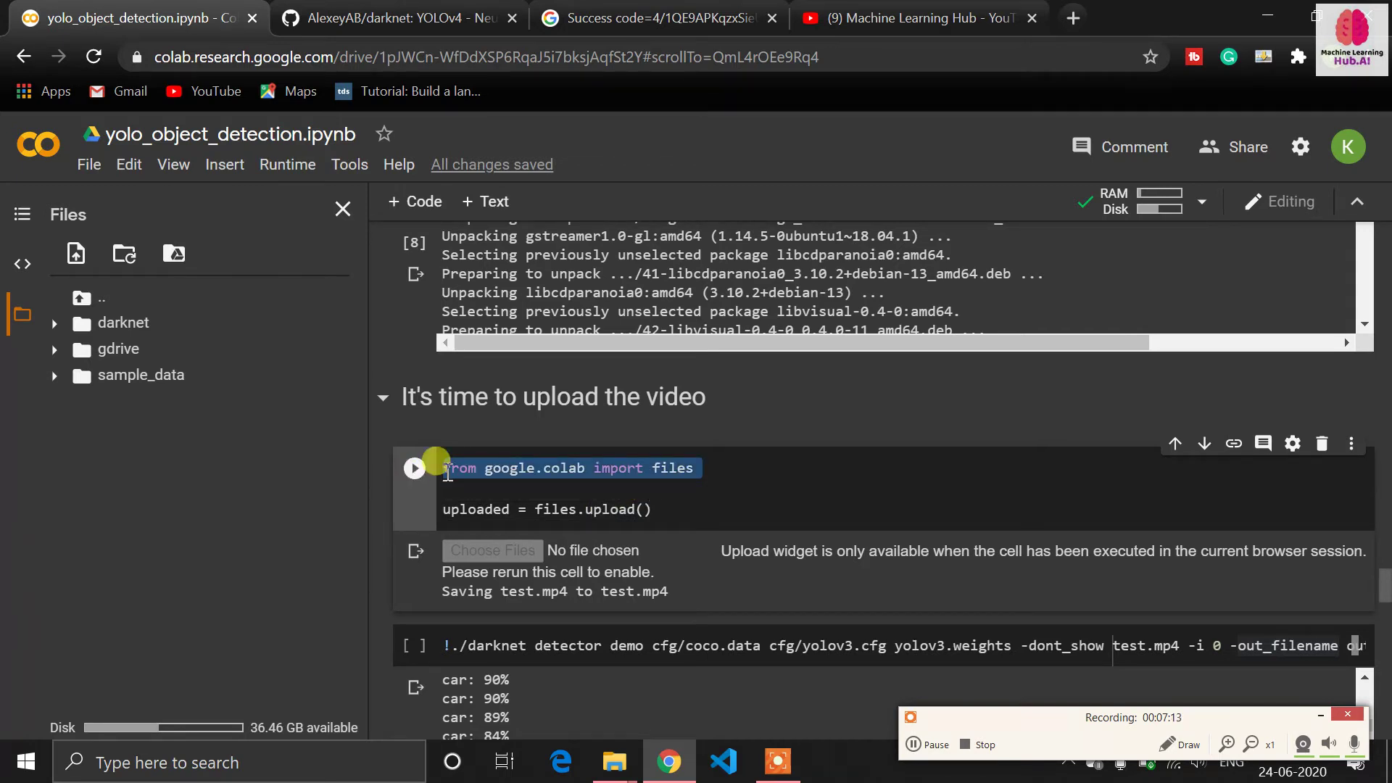
left_click(538, 468)
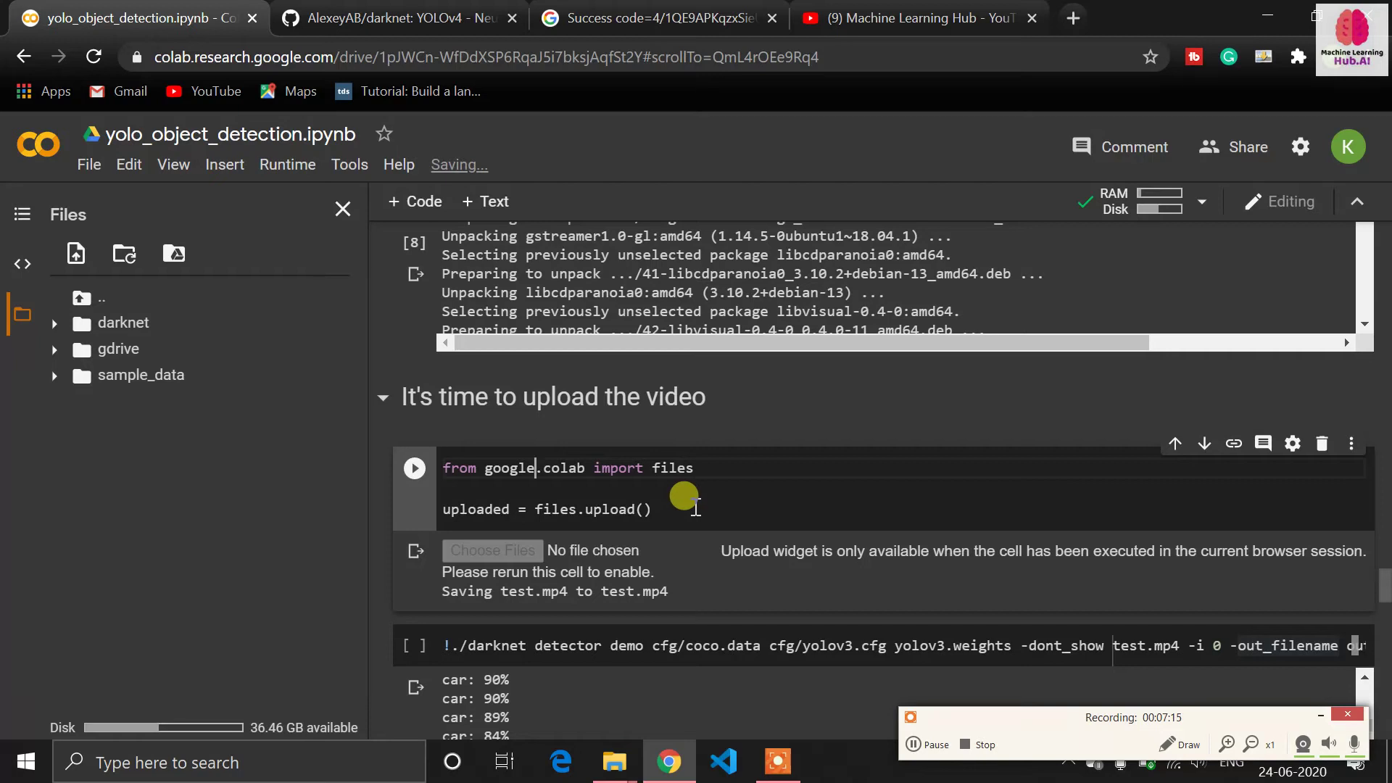
left_click(668, 508)
key("shift+Return")
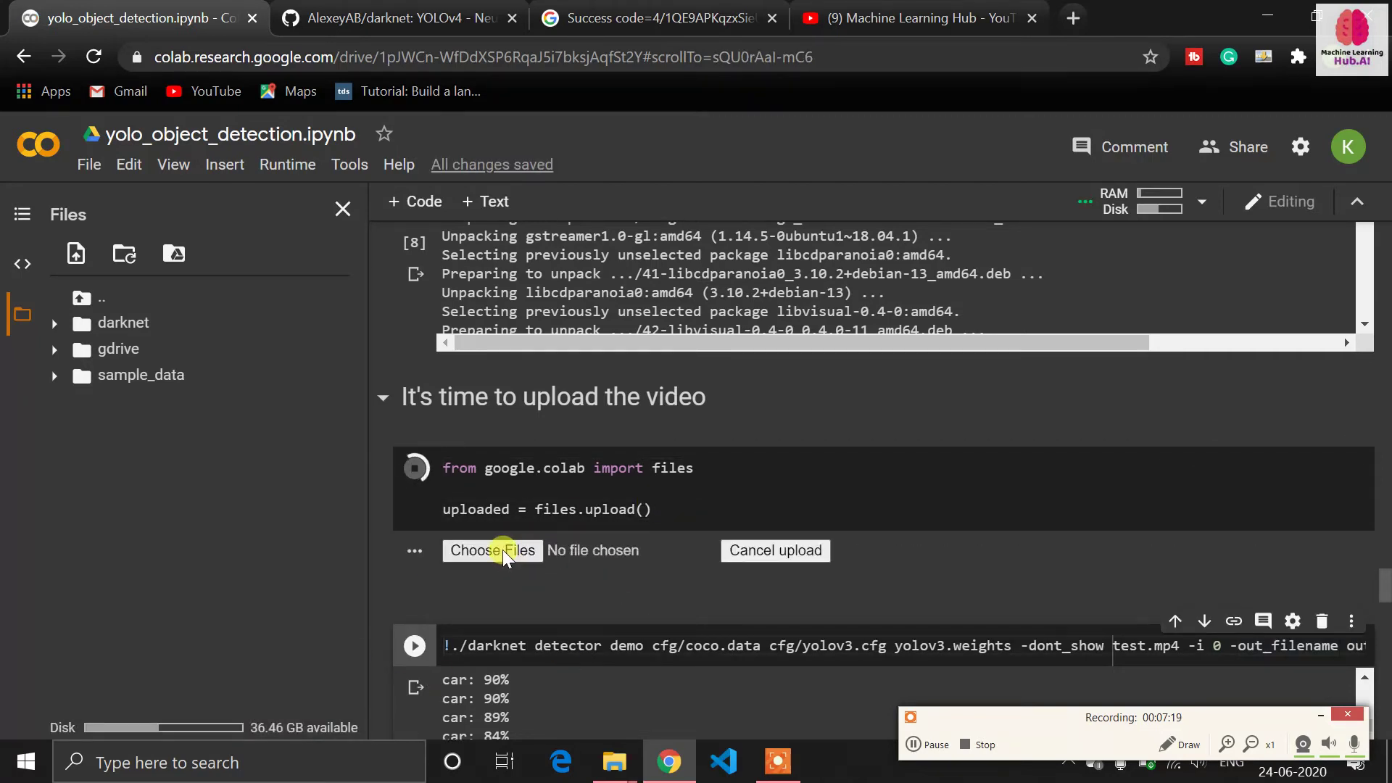
left_click(503, 549)
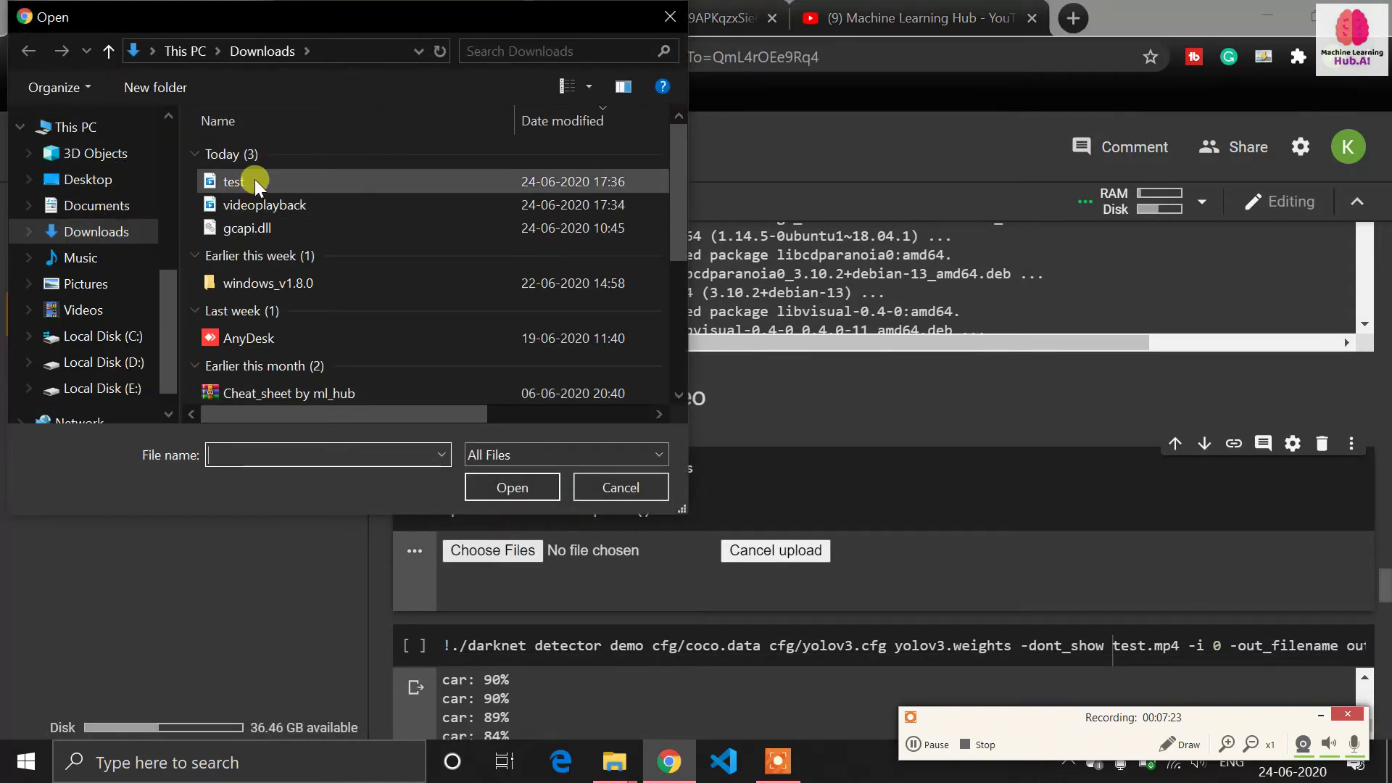
double_click(345, 181)
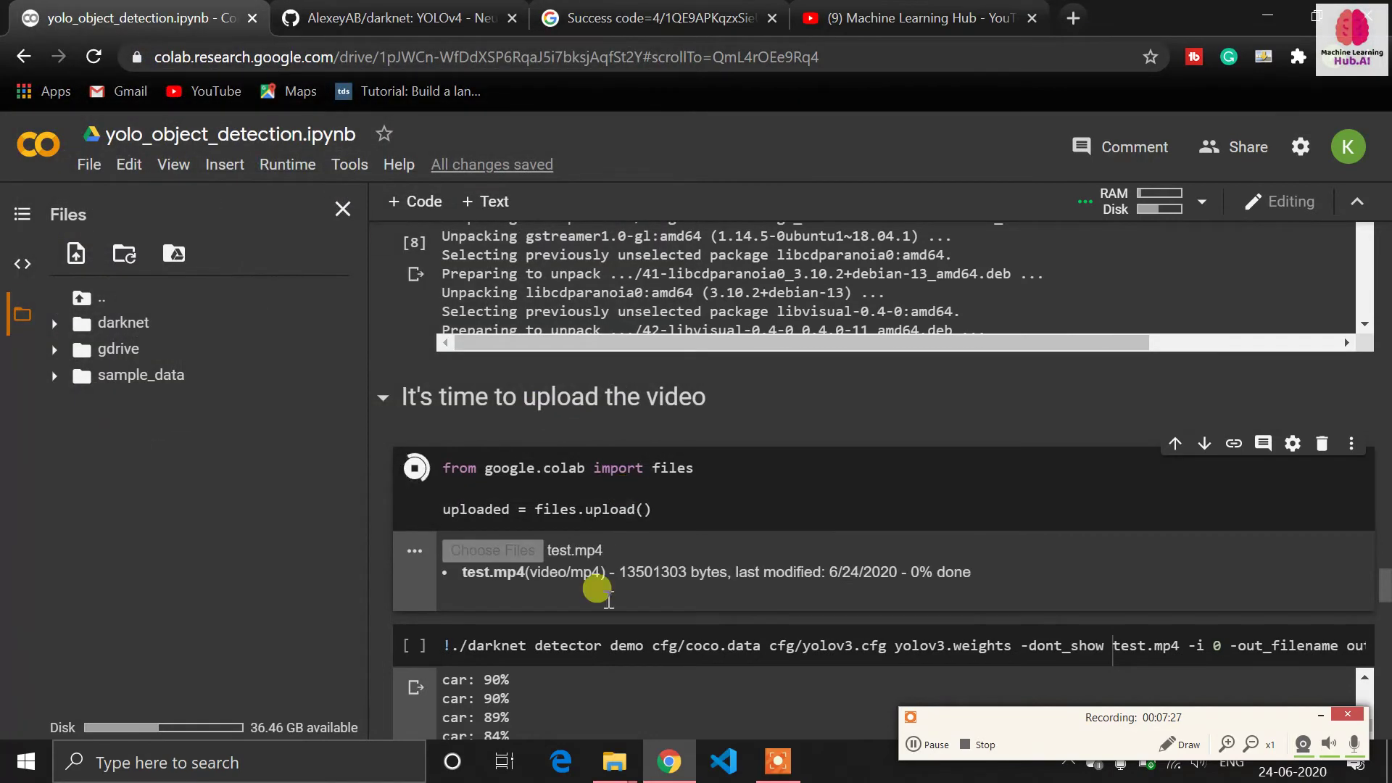
scroll(626, 650, "down", 1)
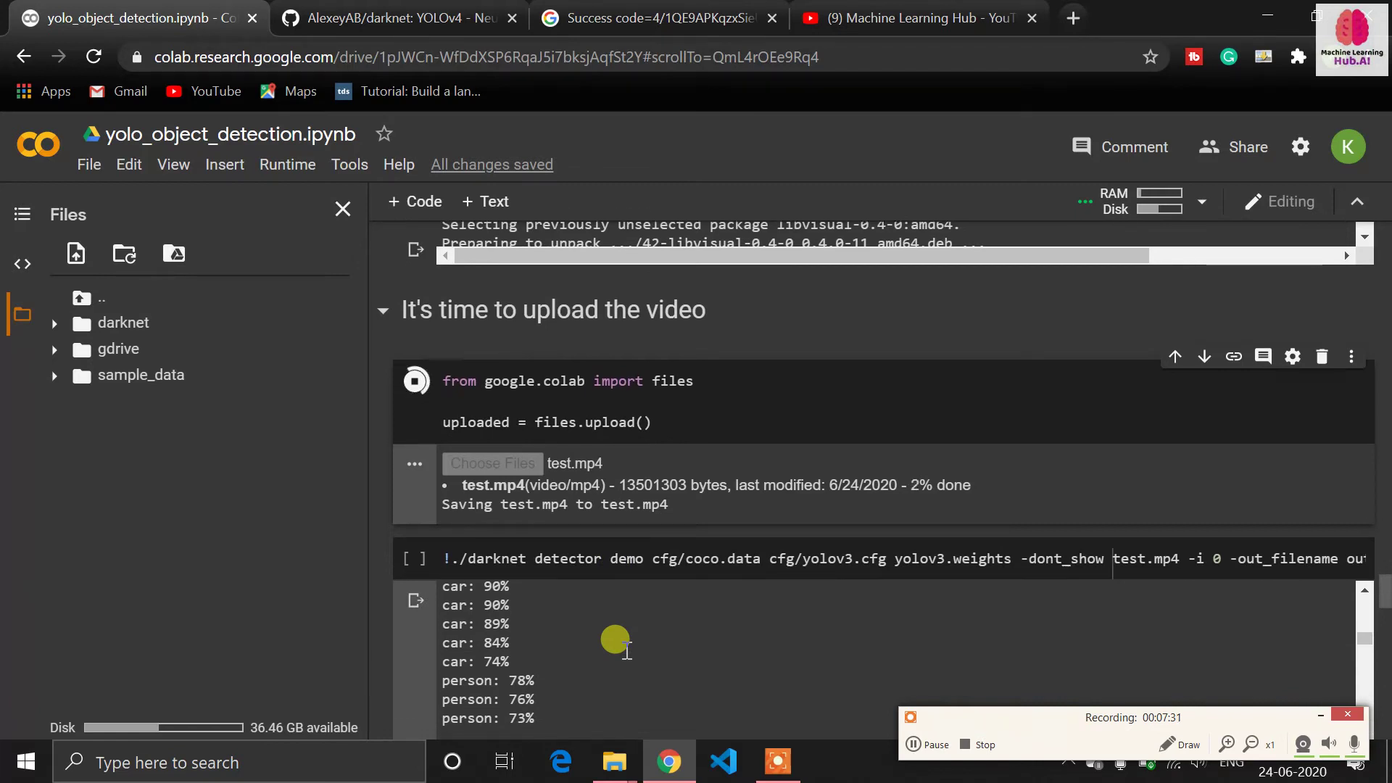
scroll(614, 643, "up", 1)
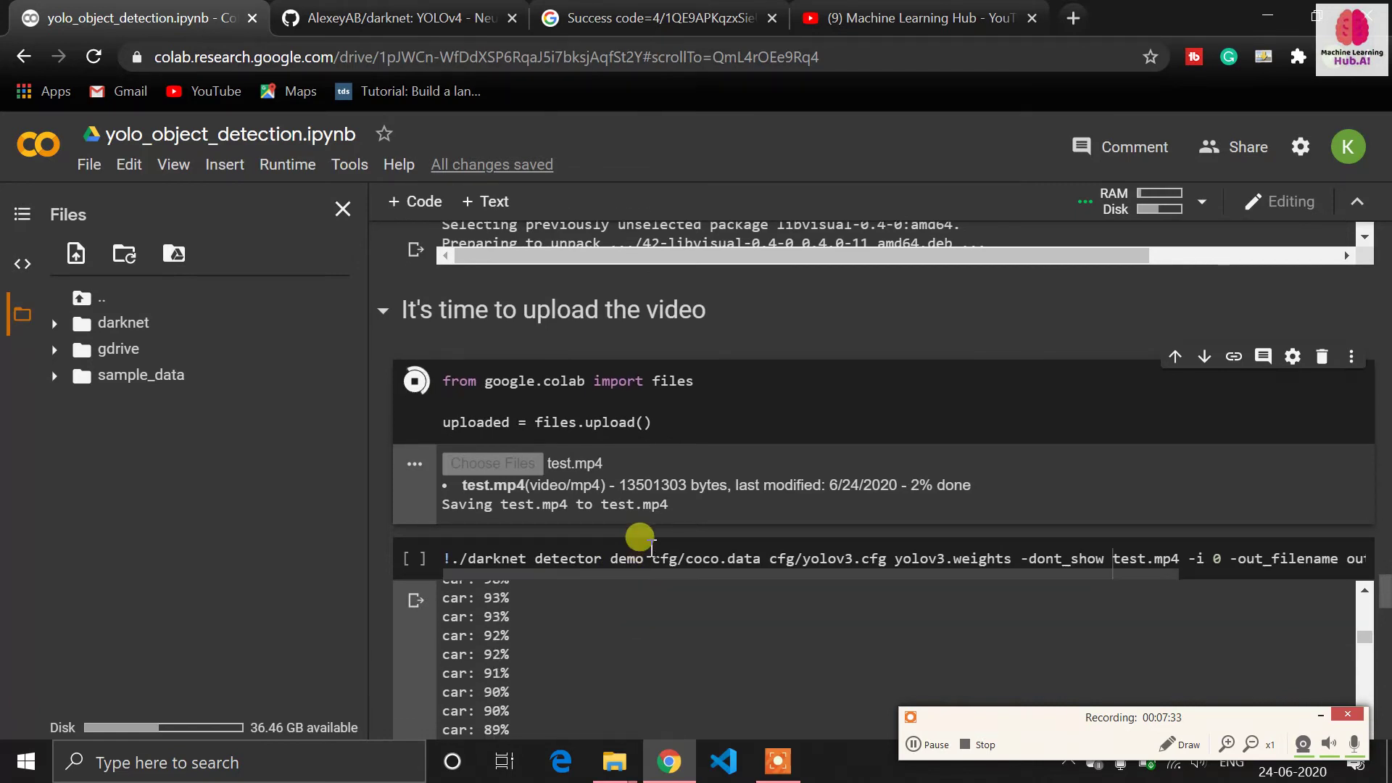
left_click(629, 555)
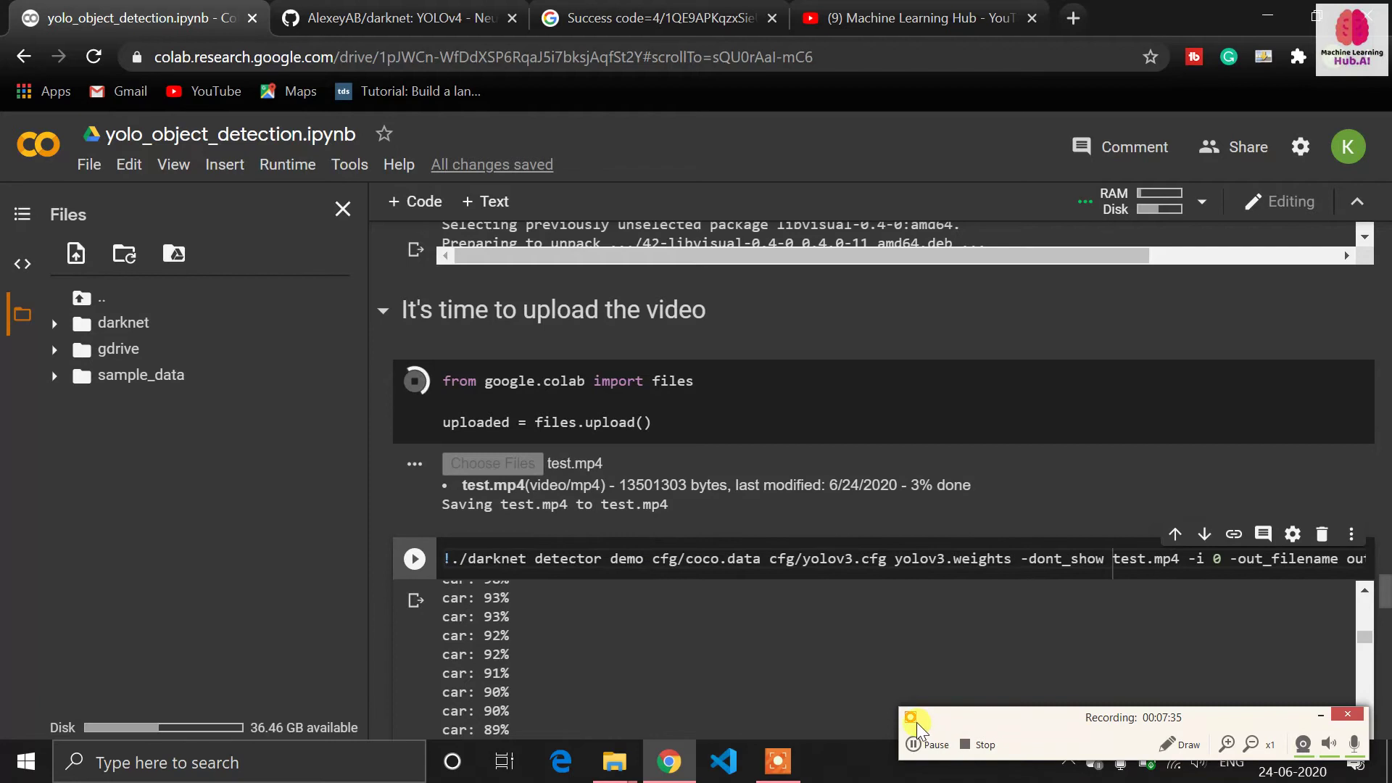
left_click(917, 748)
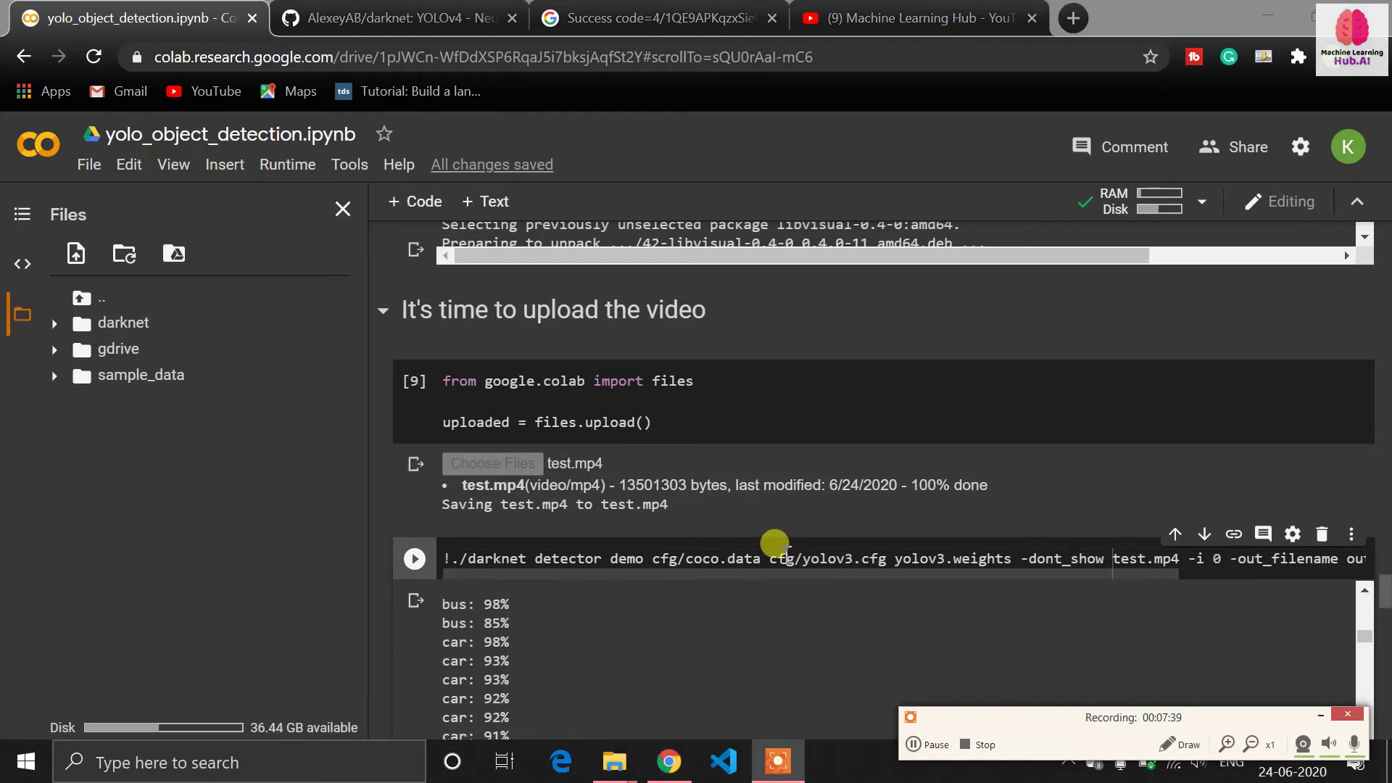
double_click(740, 575)
left_click(609, 572)
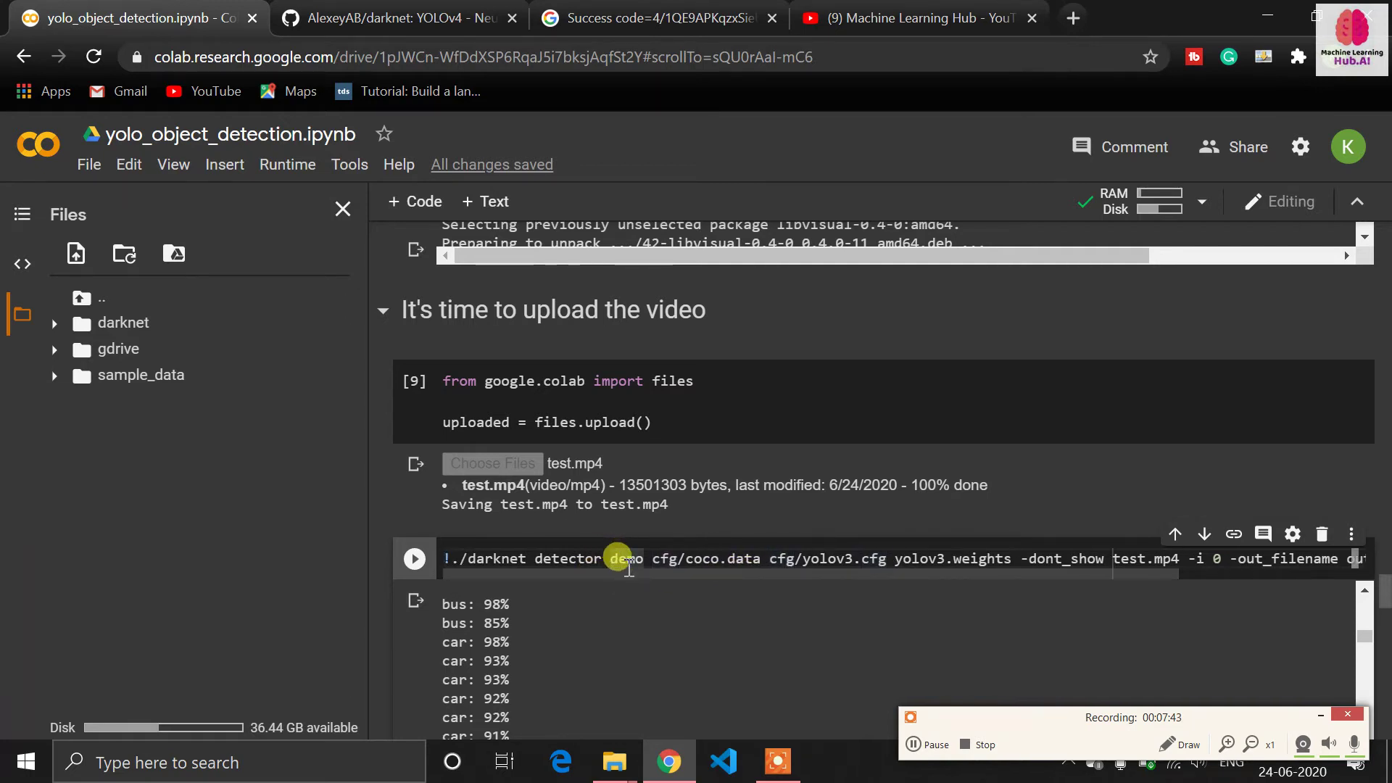
double_click(637, 570)
left_click_drag(670, 575, 700, 573)
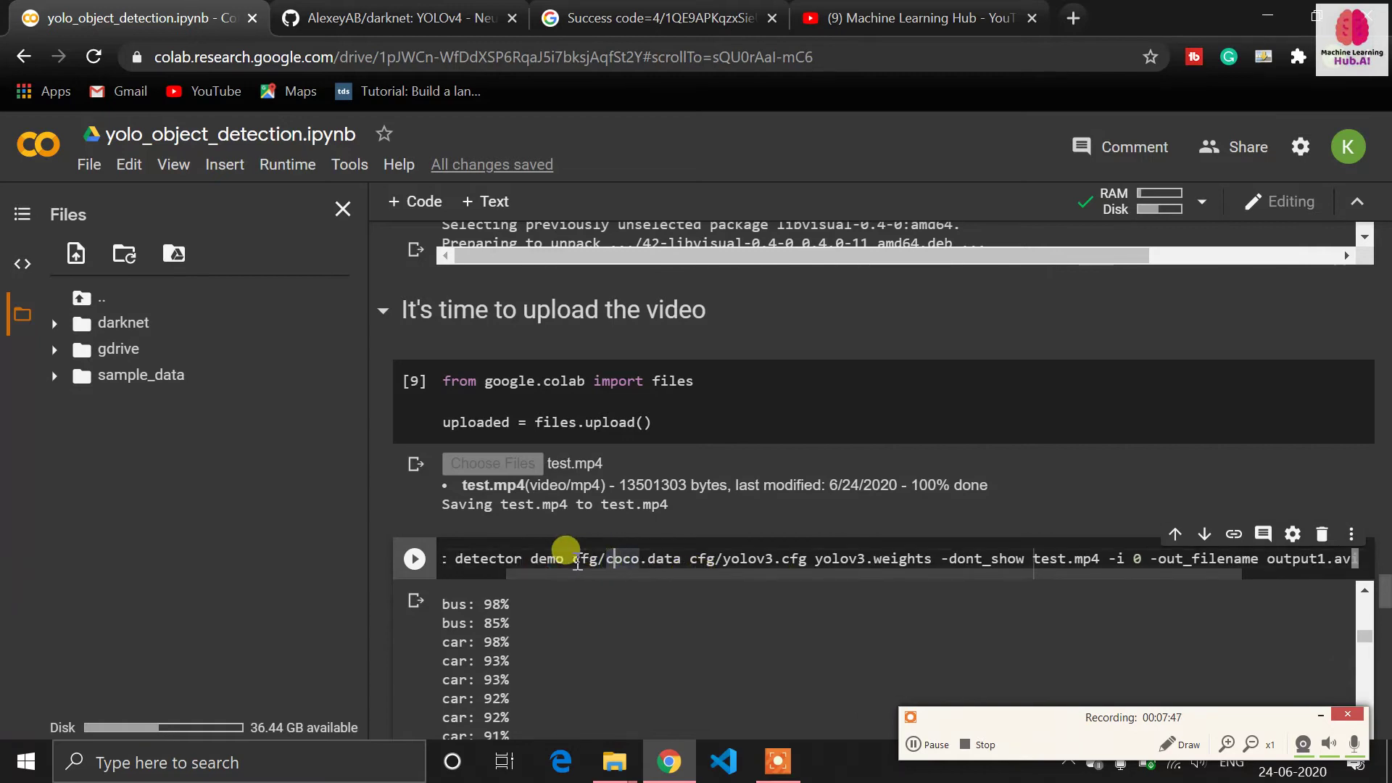
left_click_drag(572, 562, 689, 564)
left_click(690, 565)
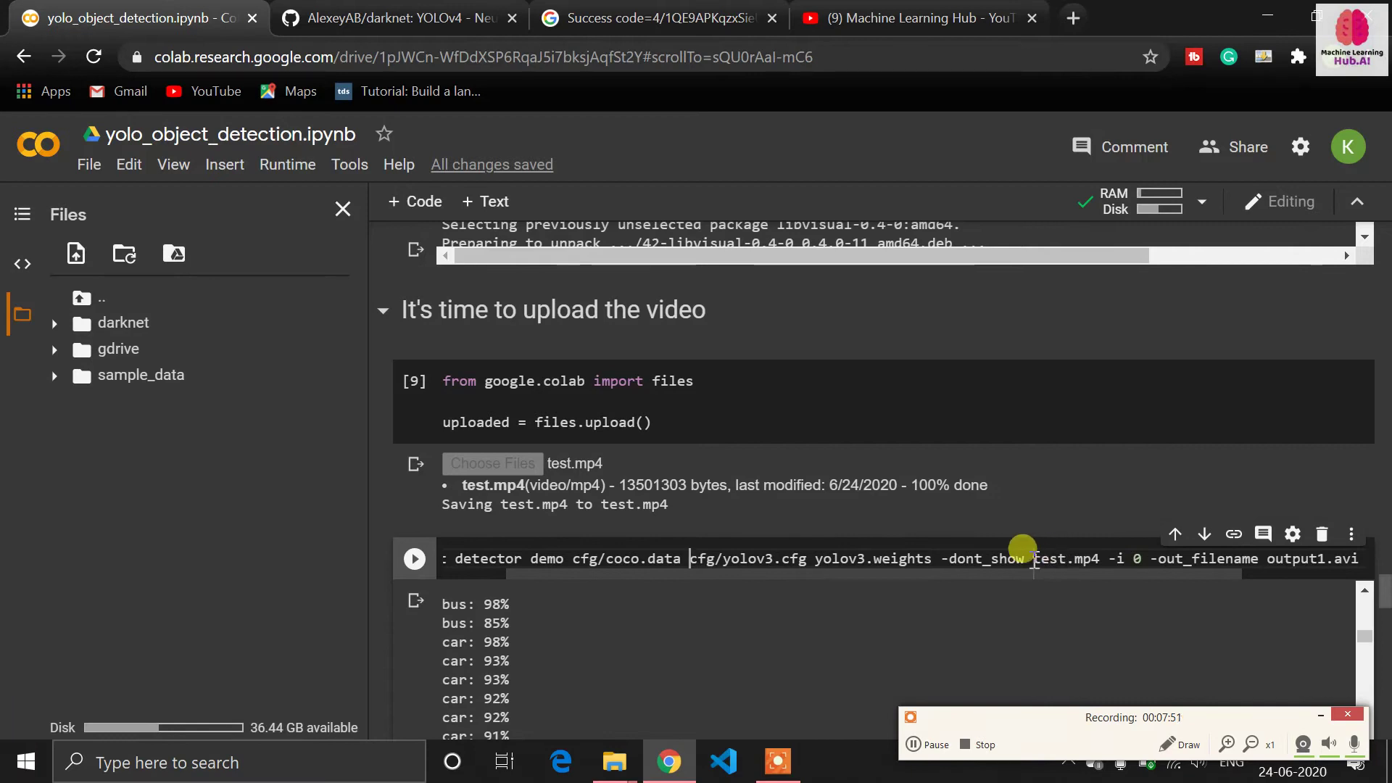
left_click_drag(1034, 560, 1111, 559)
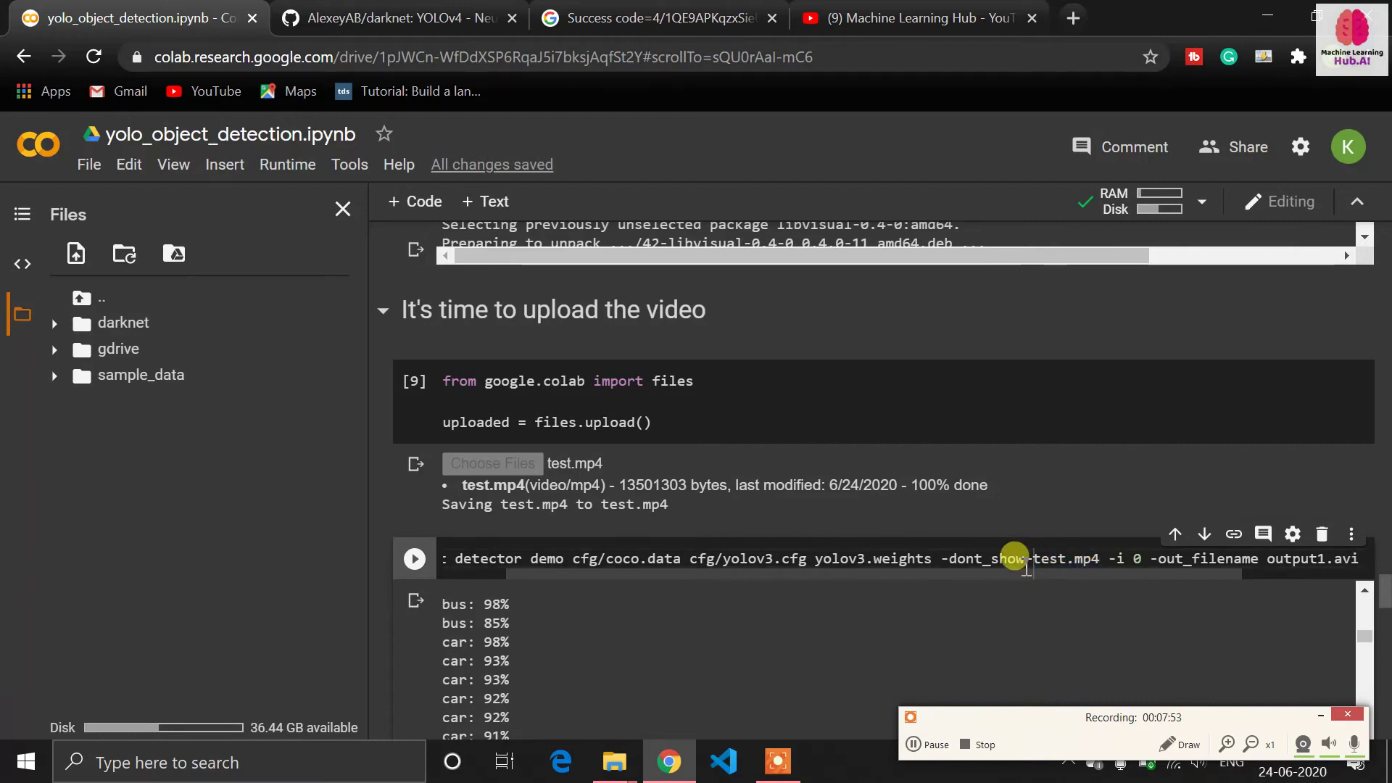
left_click_drag(1028, 559, 943, 561)
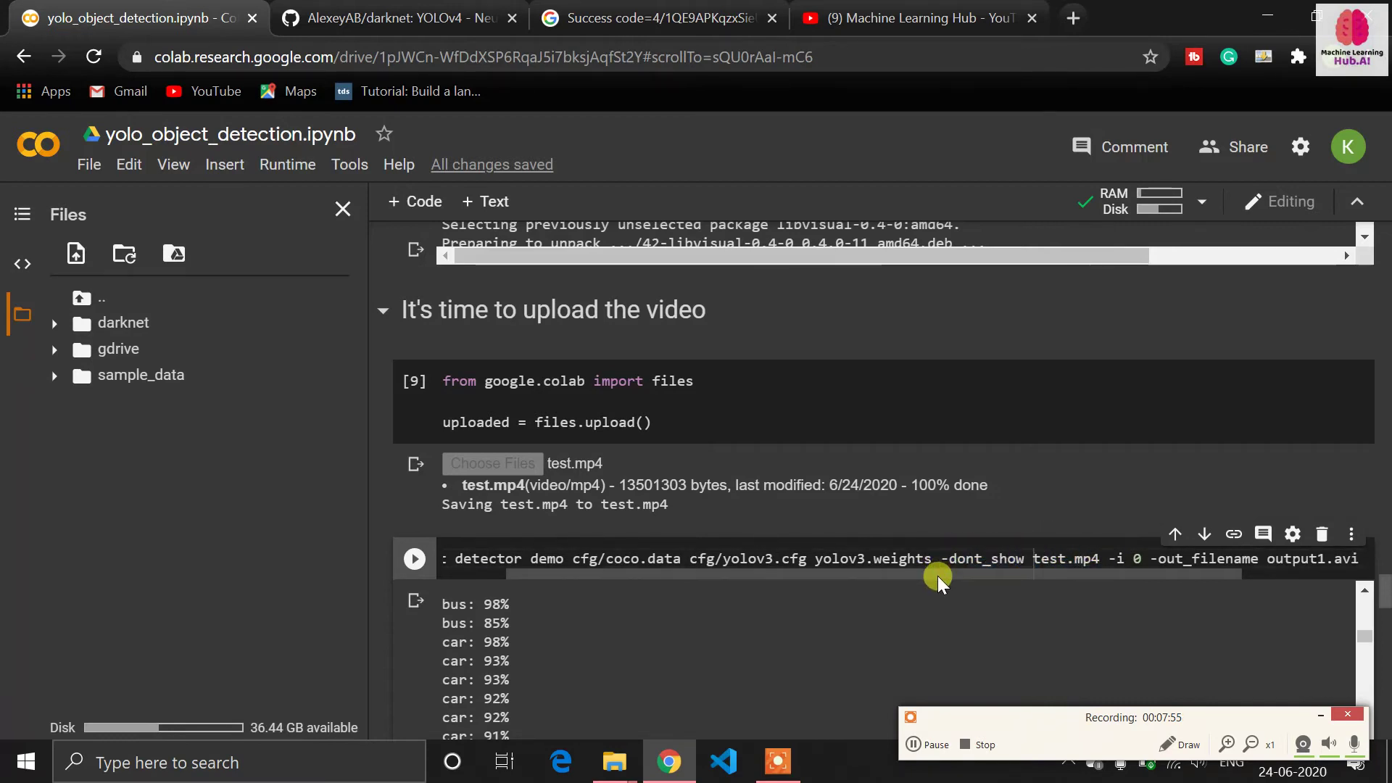
scroll(942, 573, "right", 2)
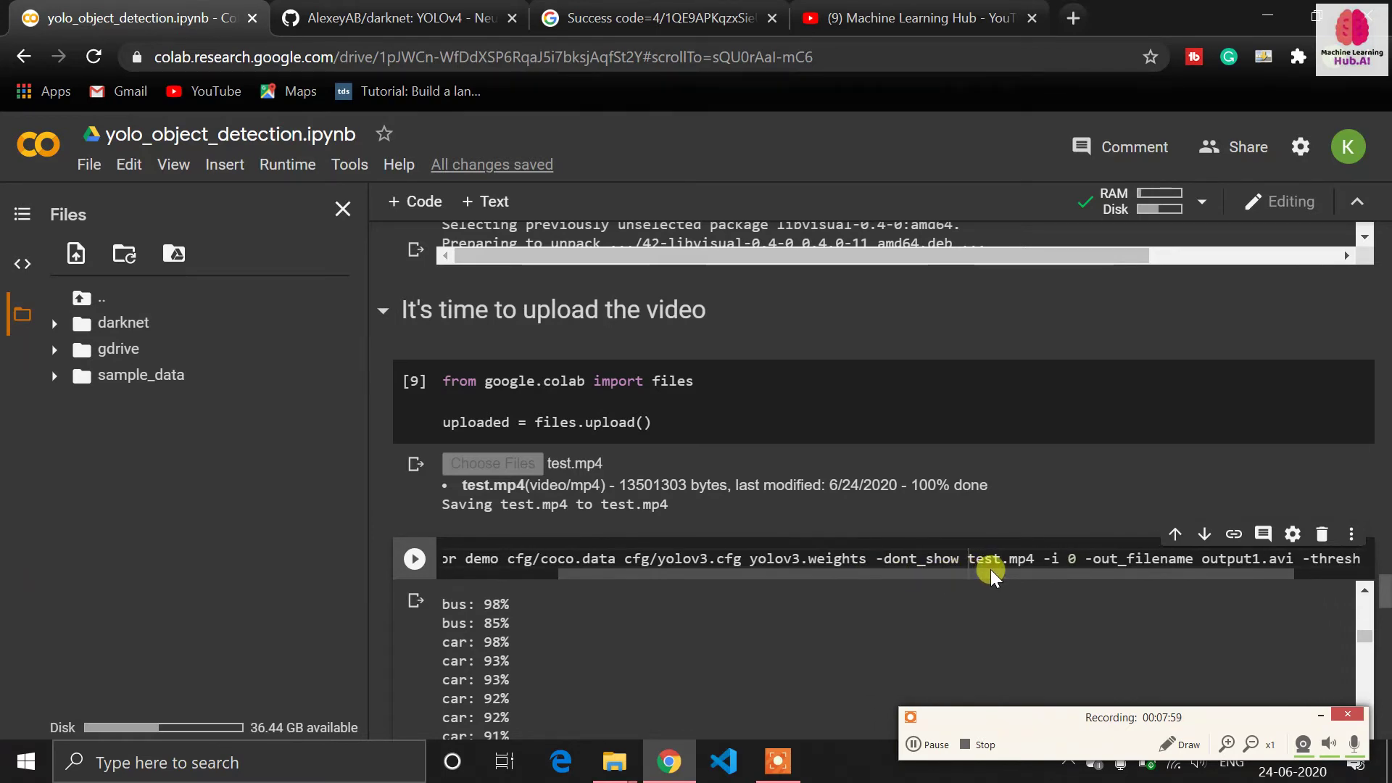
double_click(968, 562)
left_click_drag(967, 562, 1002, 563)
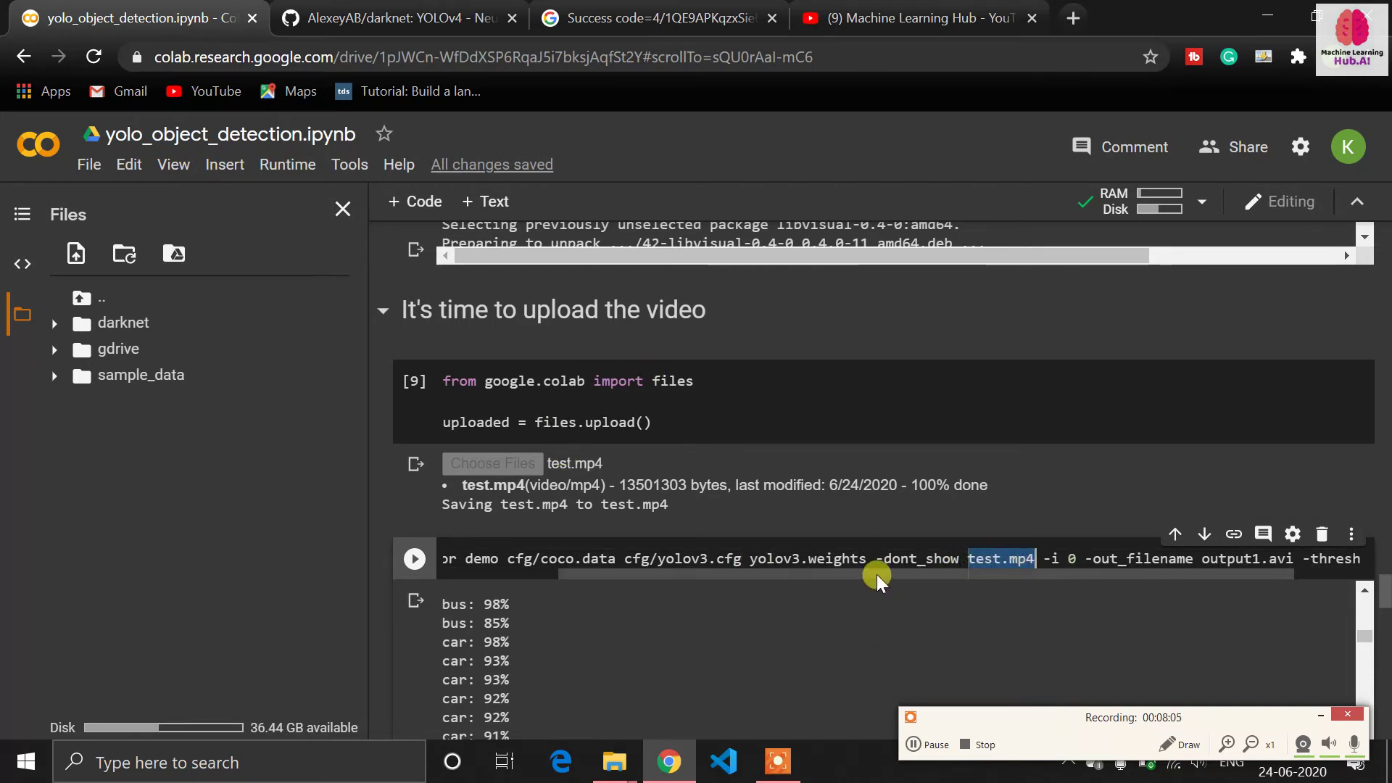
left_click_drag(877, 576, 1001, 573)
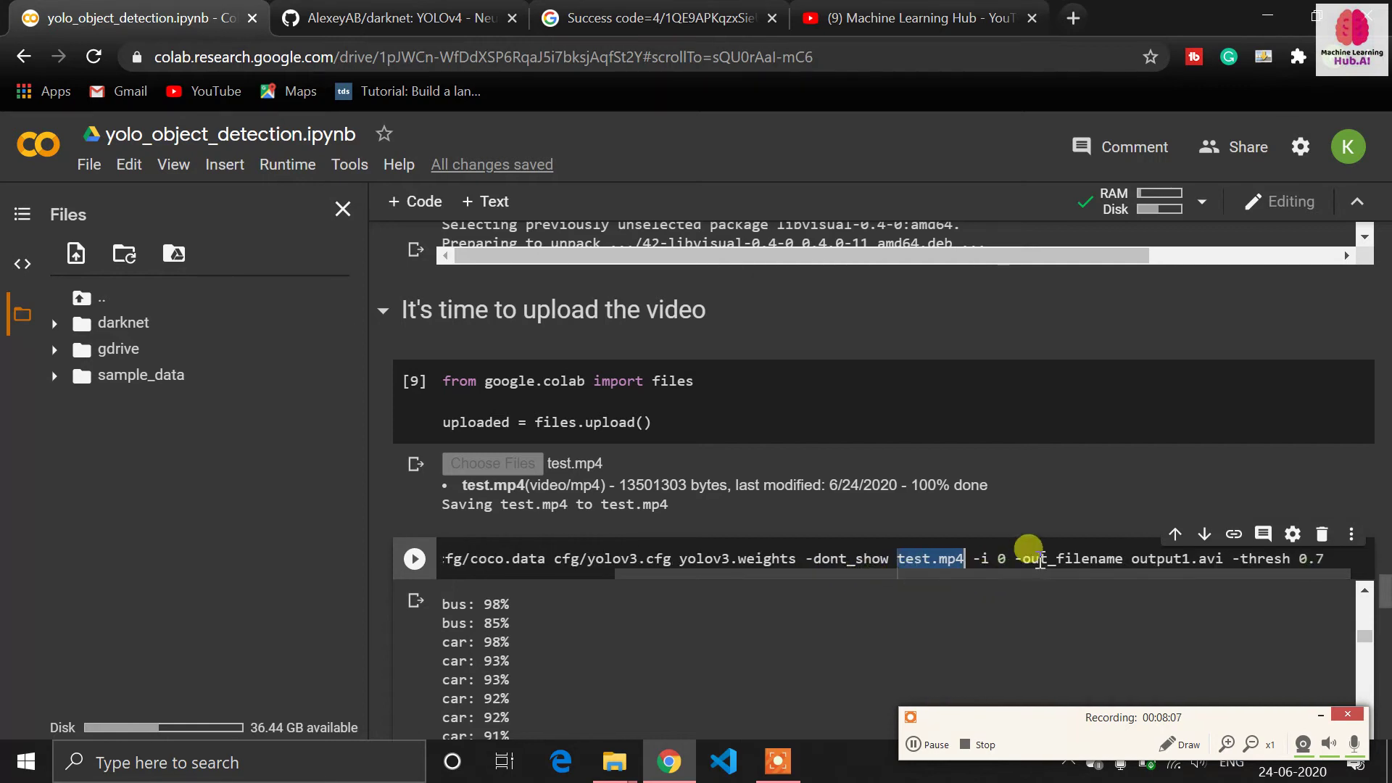
left_click(1039, 559)
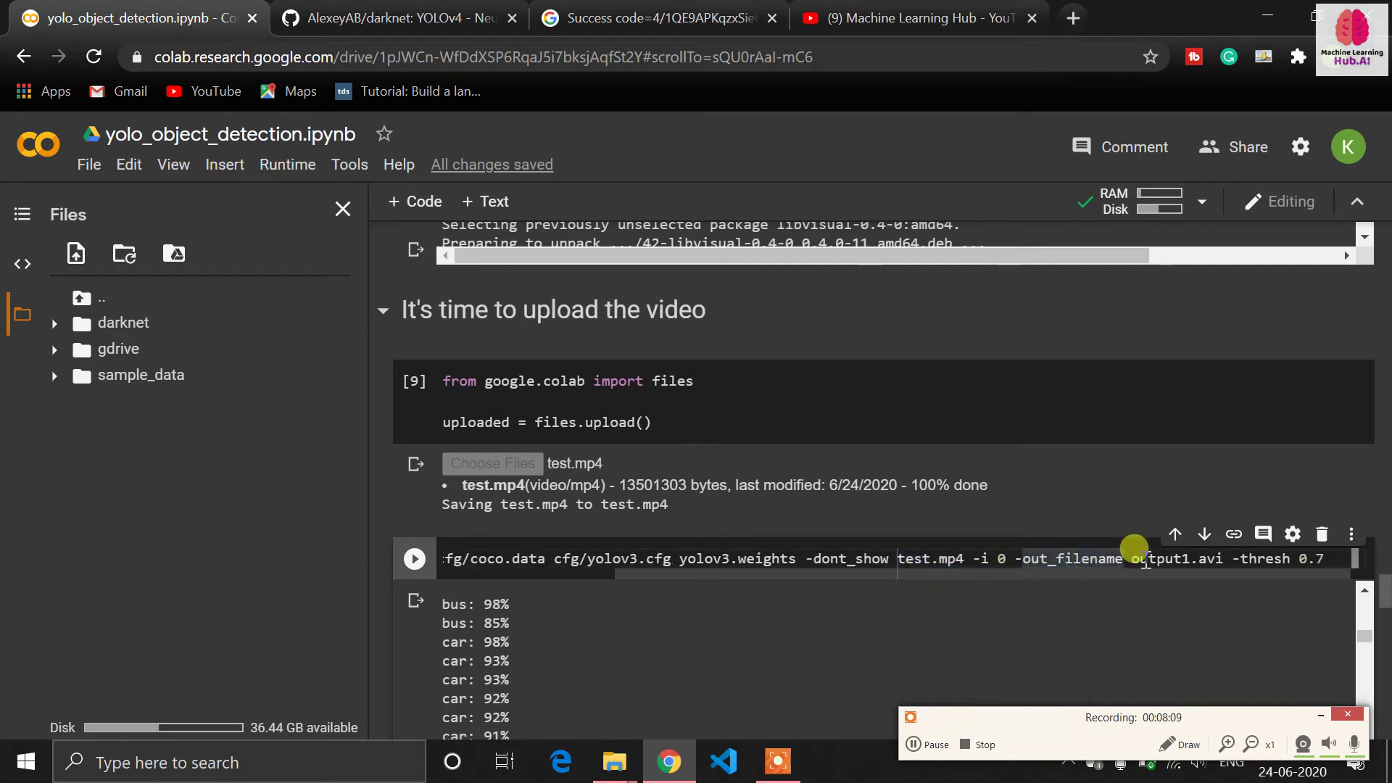
left_click(1143, 558)
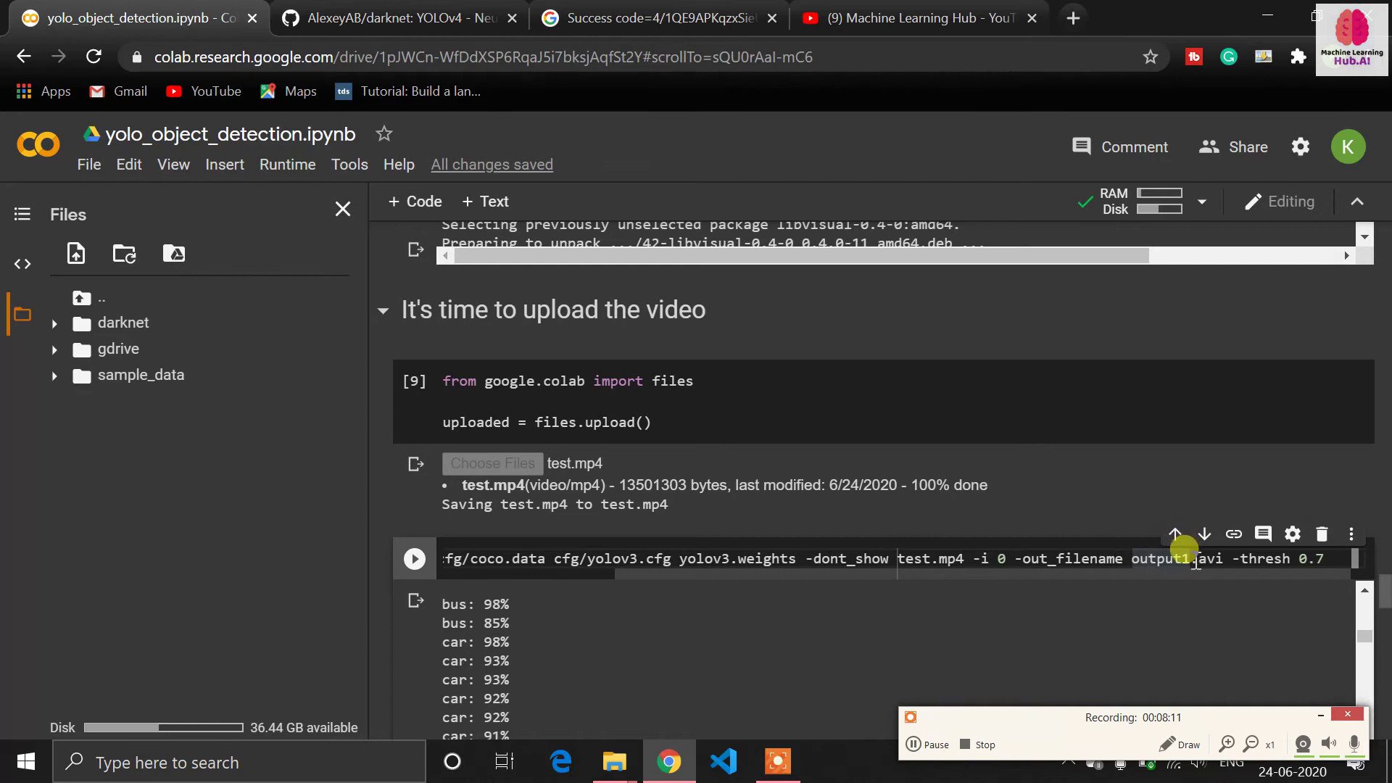
left_click_drag(1198, 559, 1210, 562)
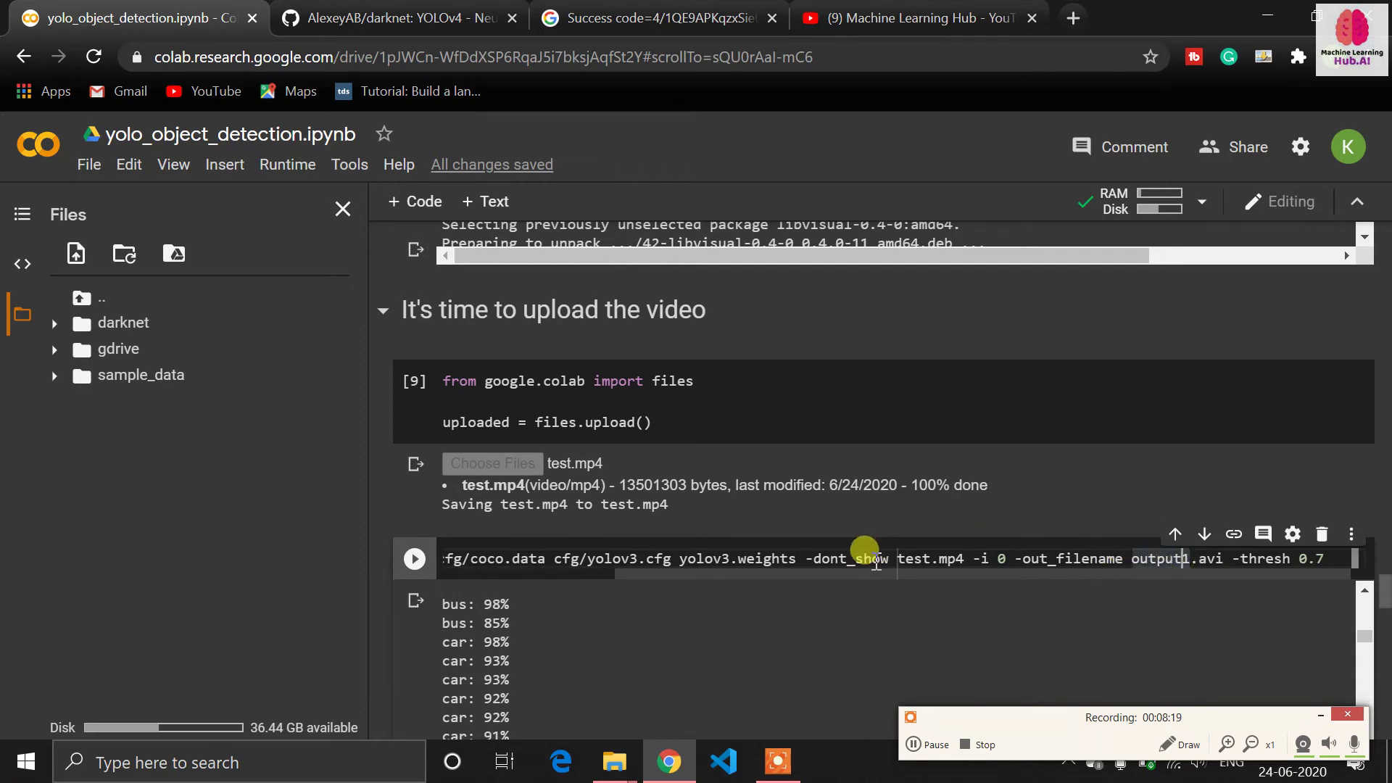
double_click(874, 560)
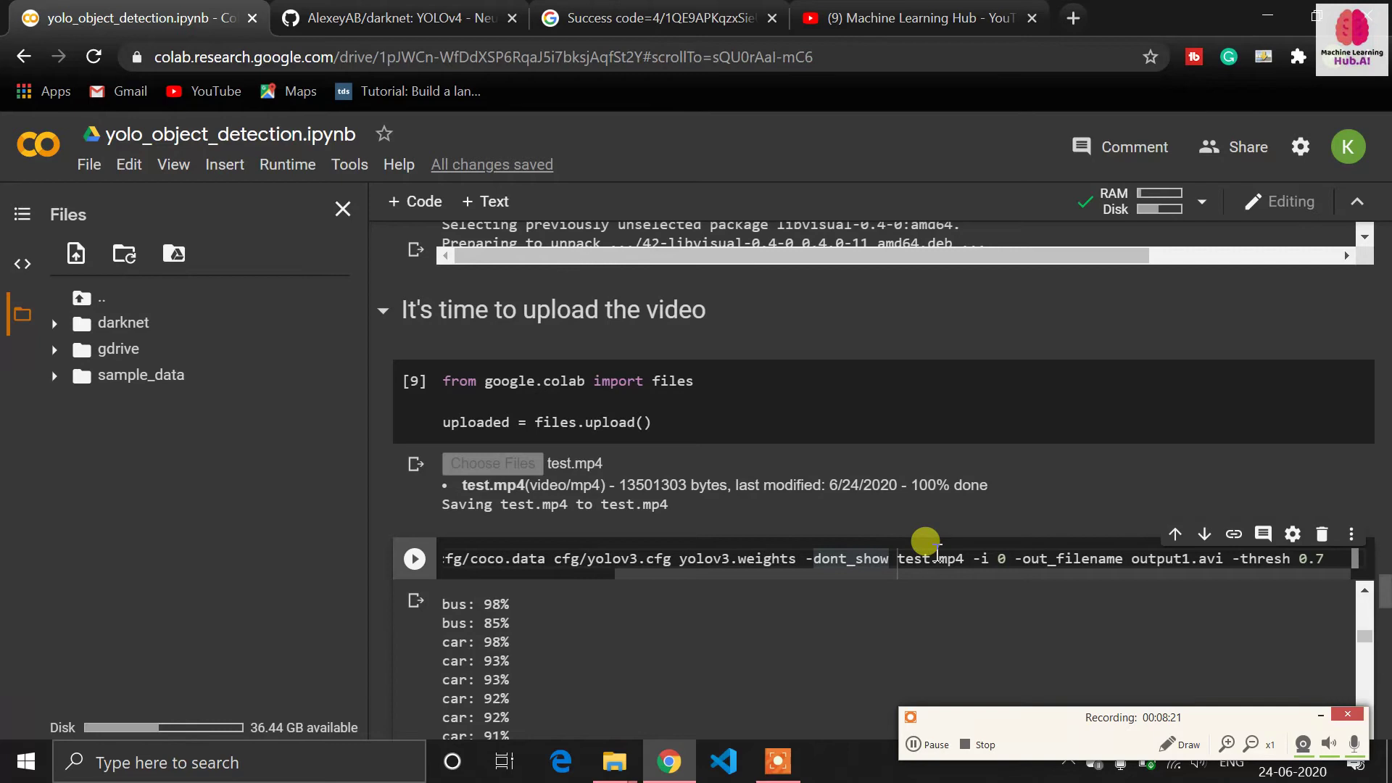
- Run the YOLOv3 darknet detection on test.mp4 until output1.avi is written
key("shift+Return")
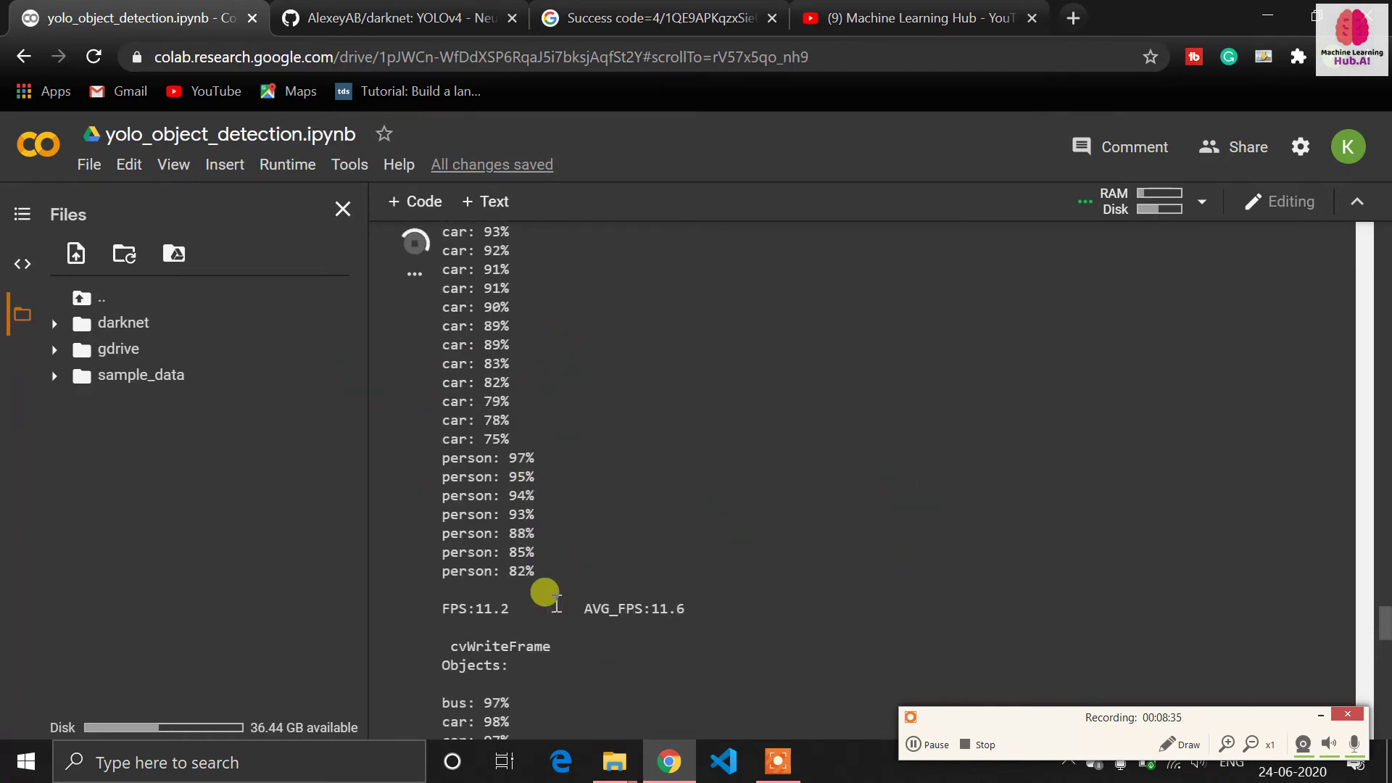
scroll(544, 591, "down", 5)
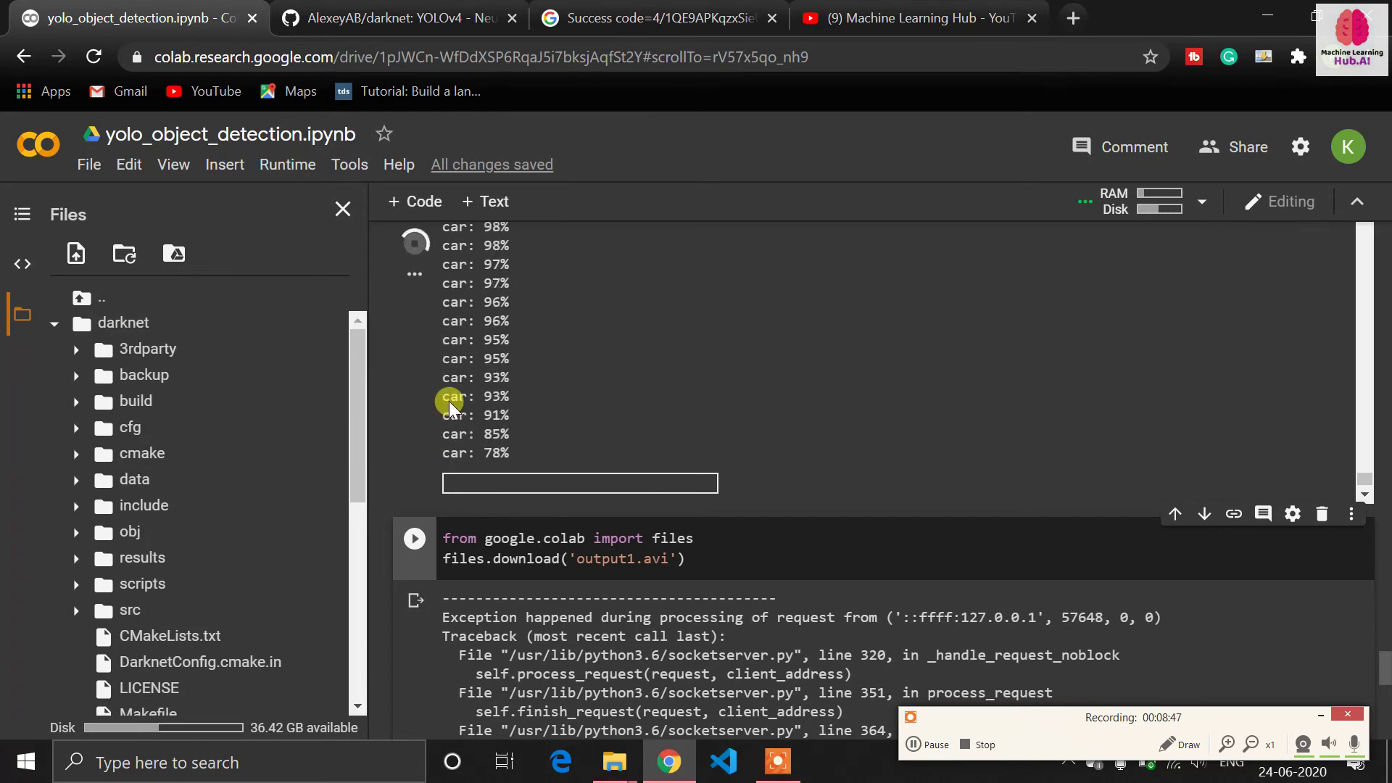
scroll(174, 577, "down", 2)
scroll(179, 579, "down", 1)
scroll(177, 577, "down", 3)
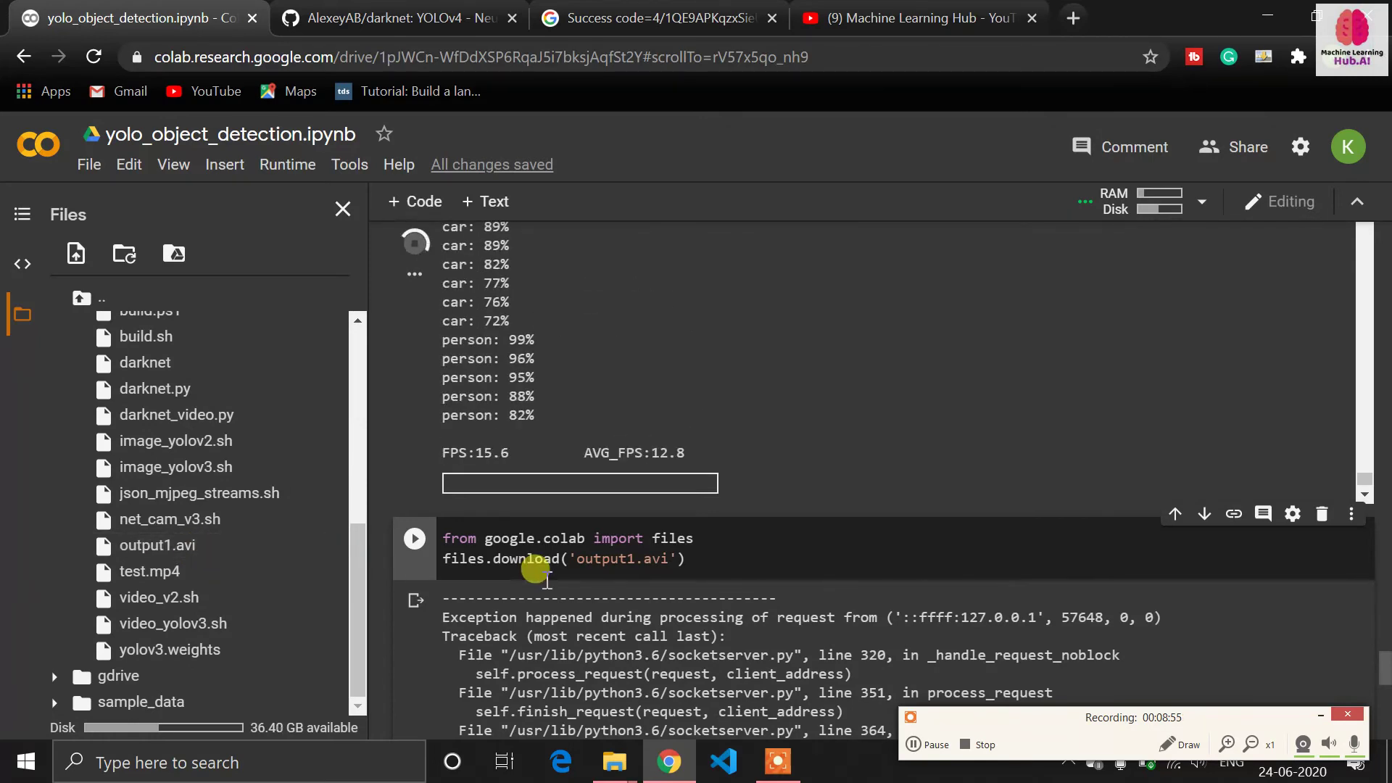
left_click(595, 556)
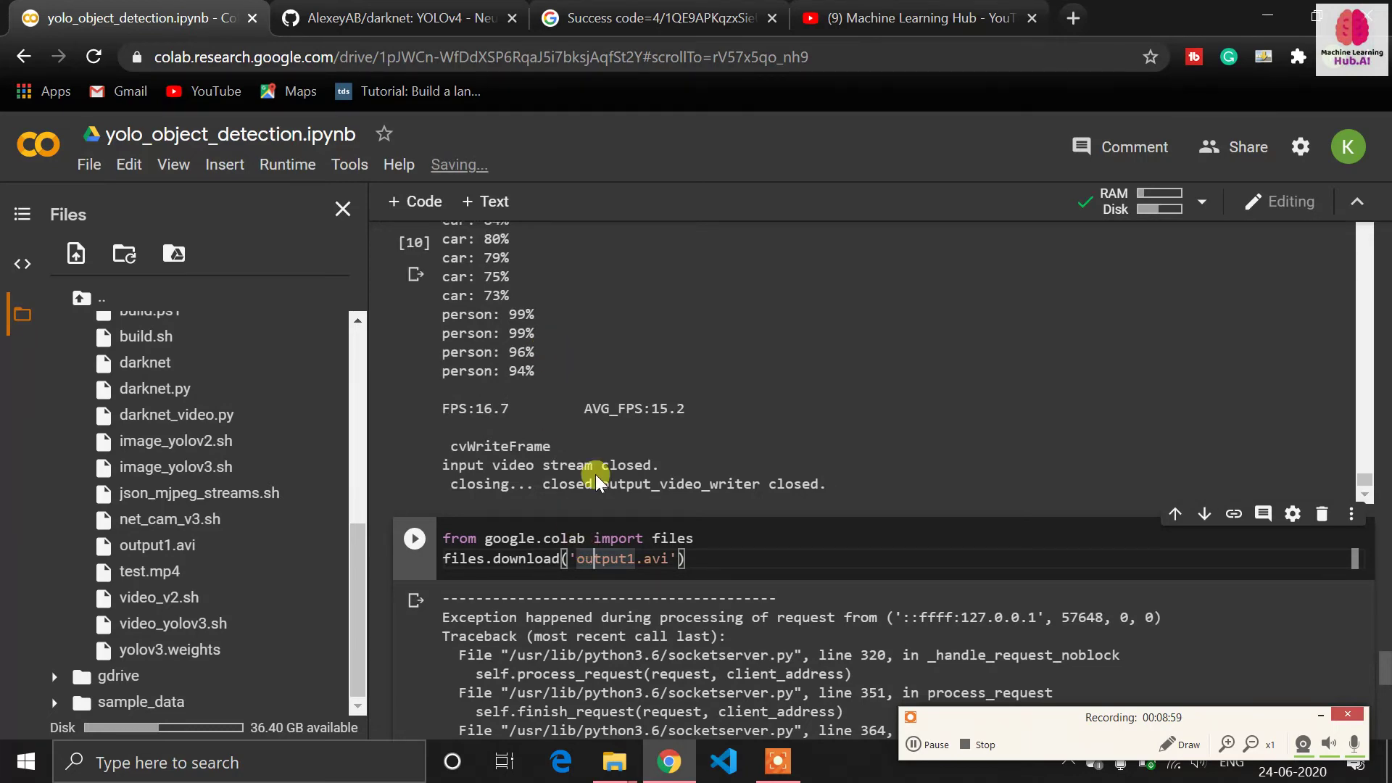
scroll(653, 394, "up", 2)
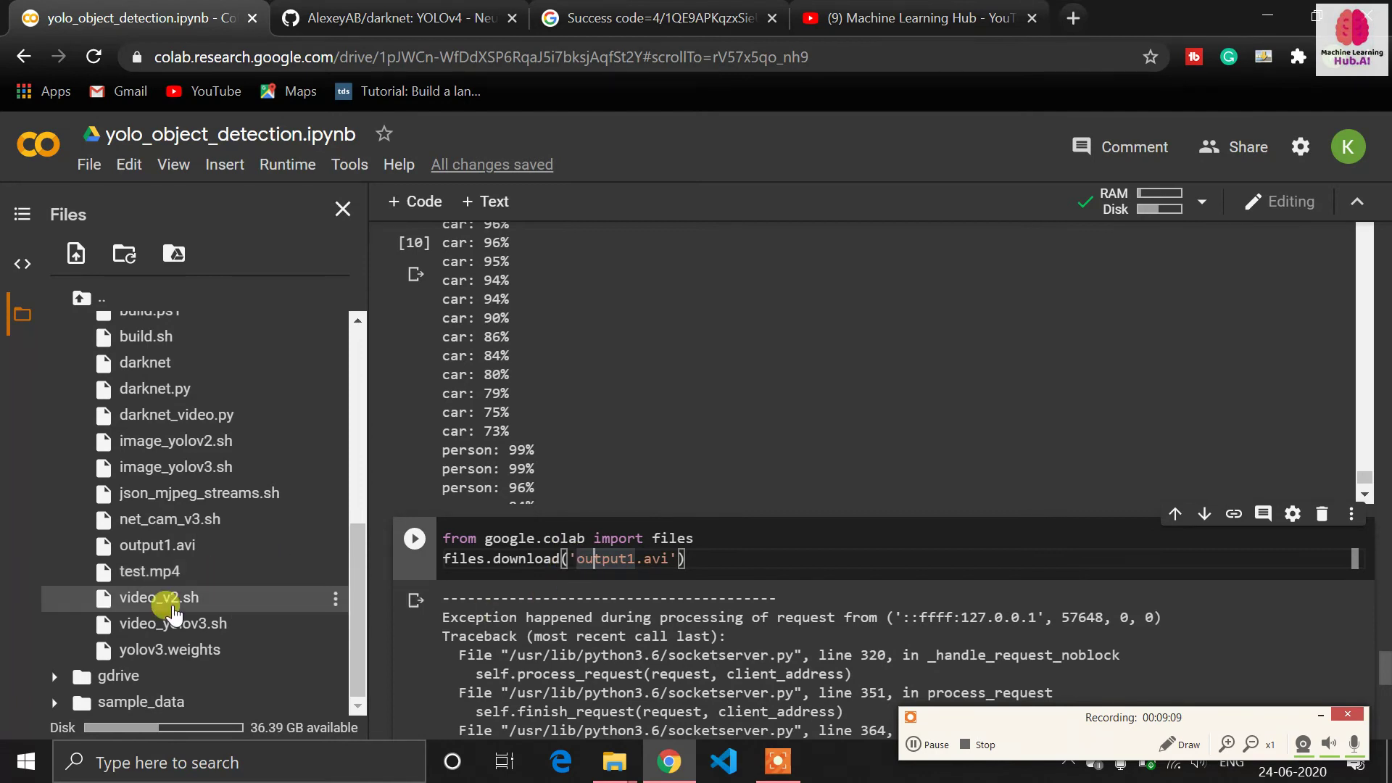
- Download output1.avi with files.download('output1.avi') and wait for the download to finish
left_click(185, 550)
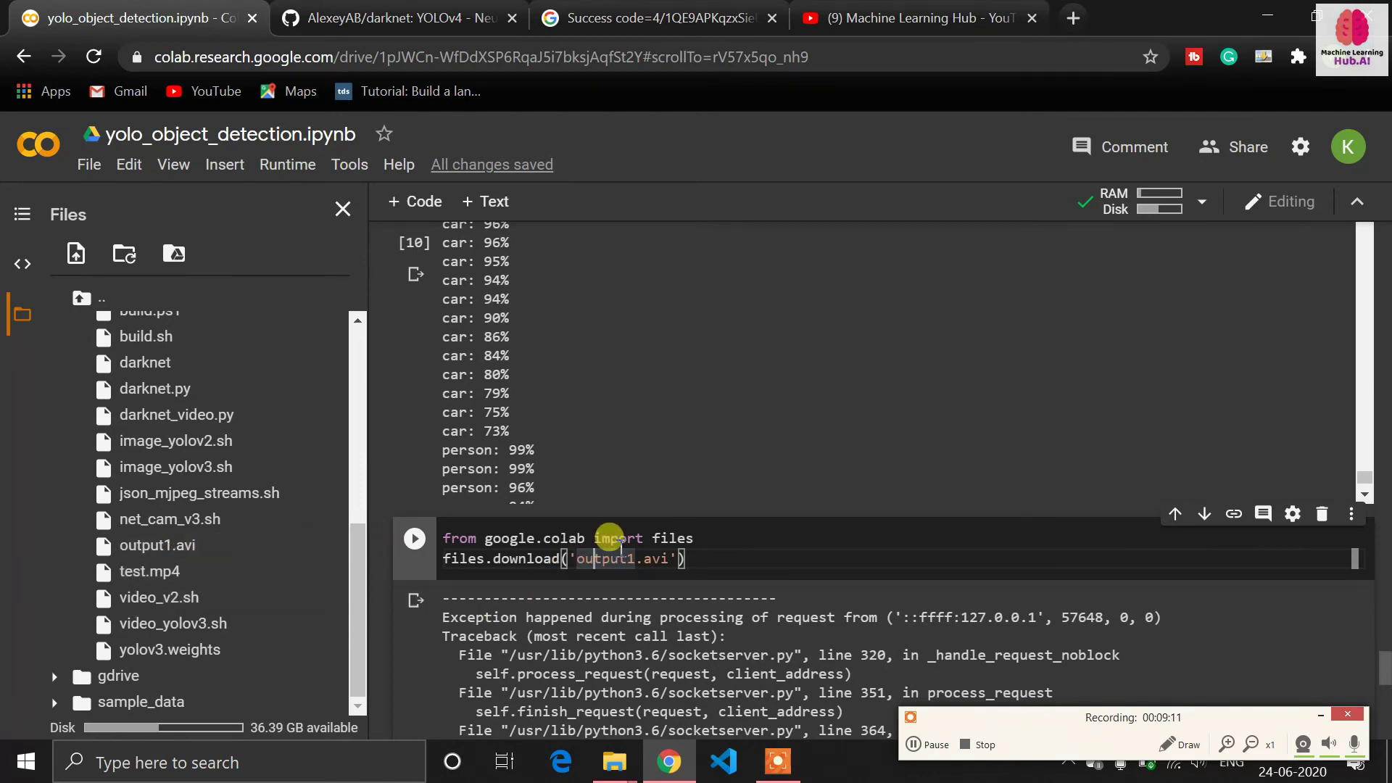
left_click(615, 542)
key("shift+Return")
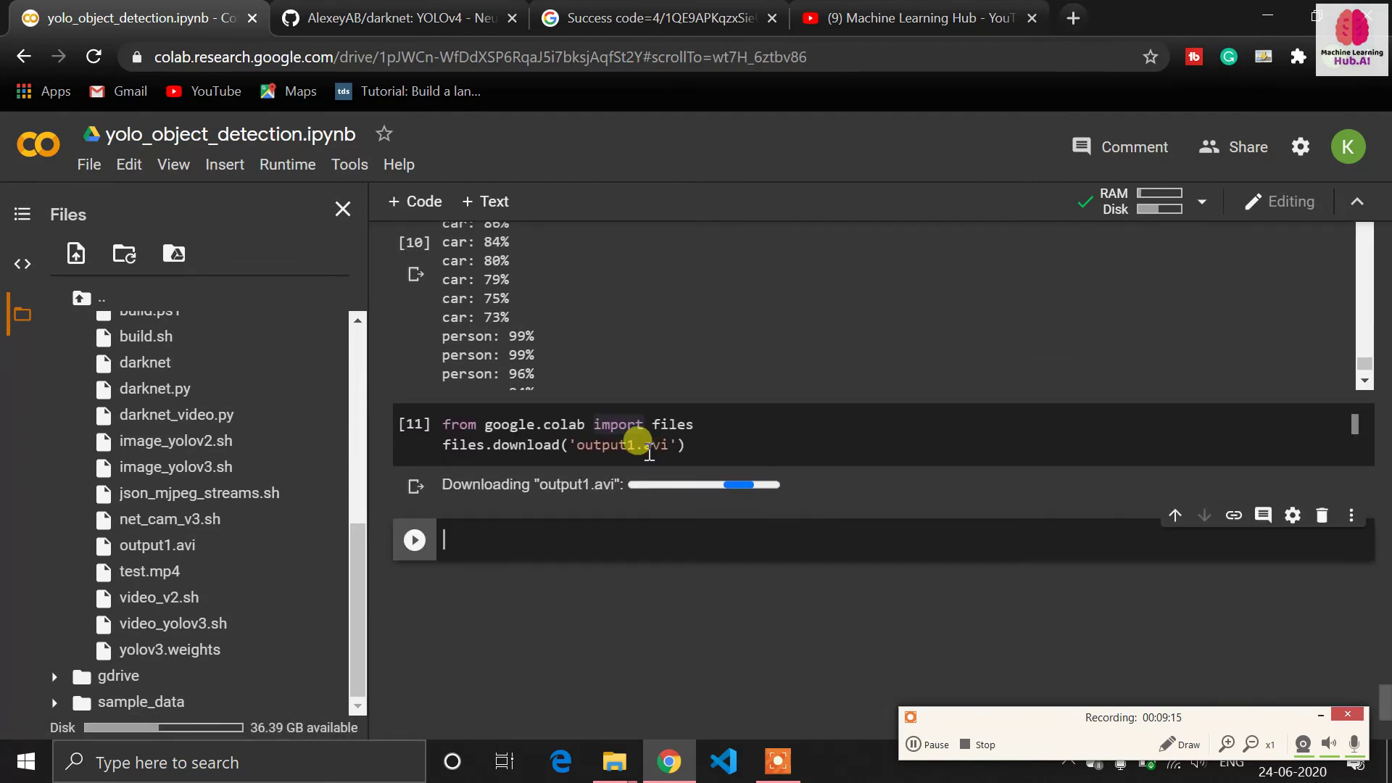
left_click(644, 446)
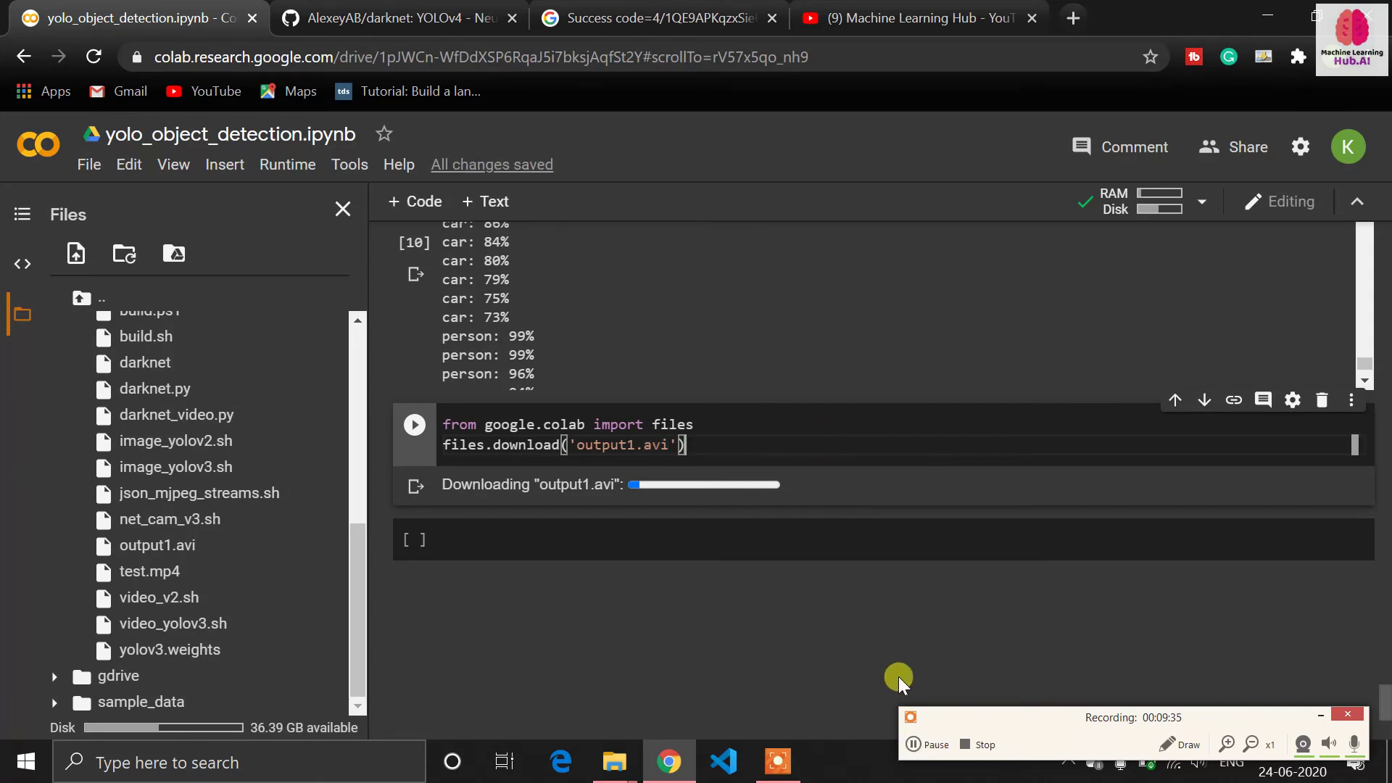
left_click(927, 748)
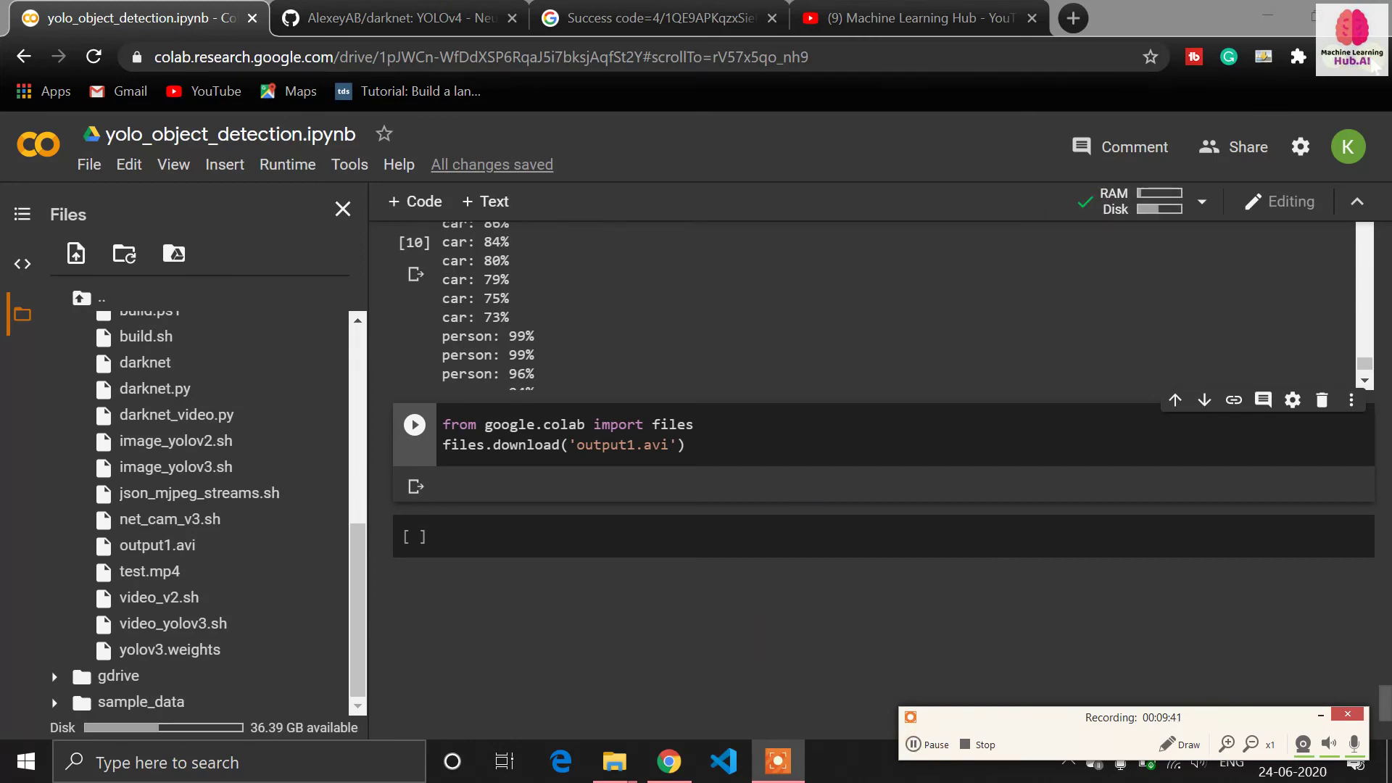
left_click(1373, 57)
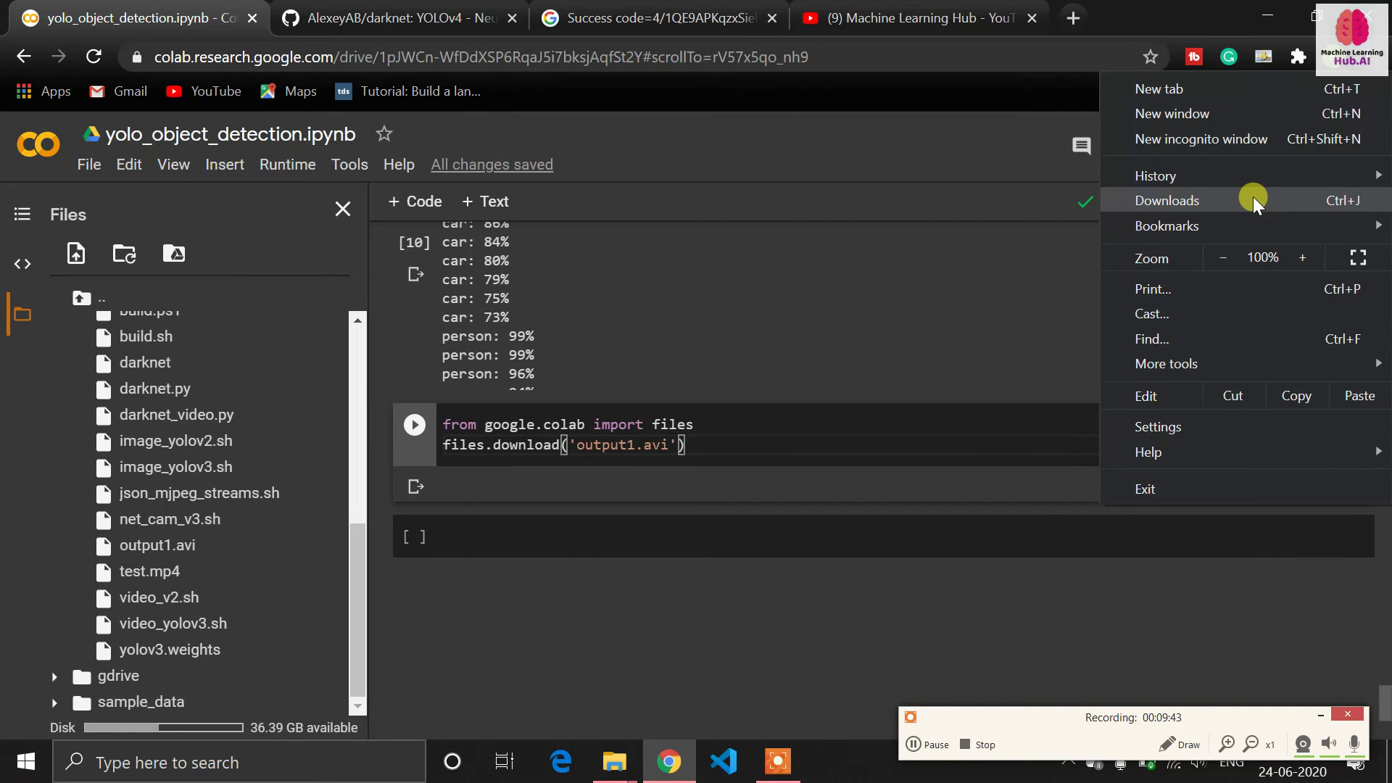
- Open the downloaded output1.avi from Chrome's Downloads folder in the video player
left_click(1168, 200)
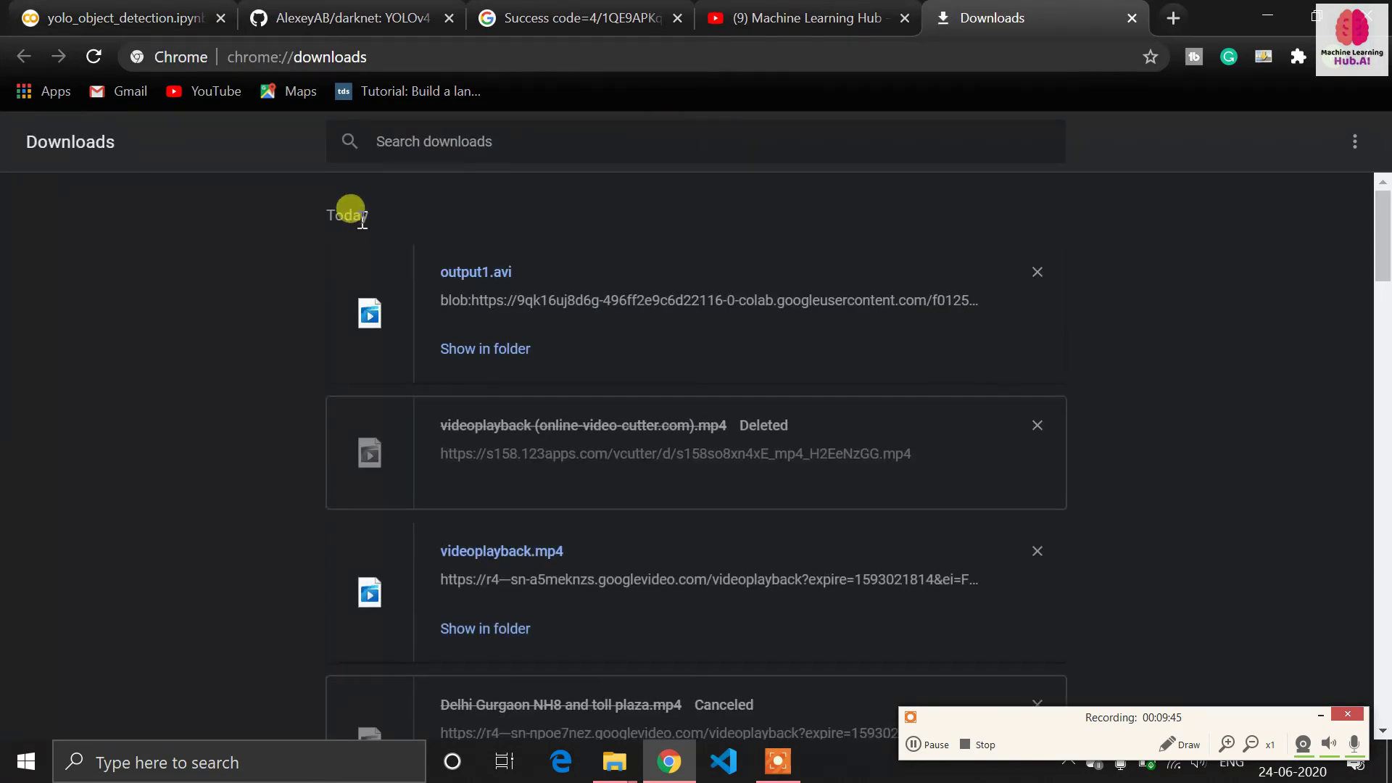
left_click(507, 348)
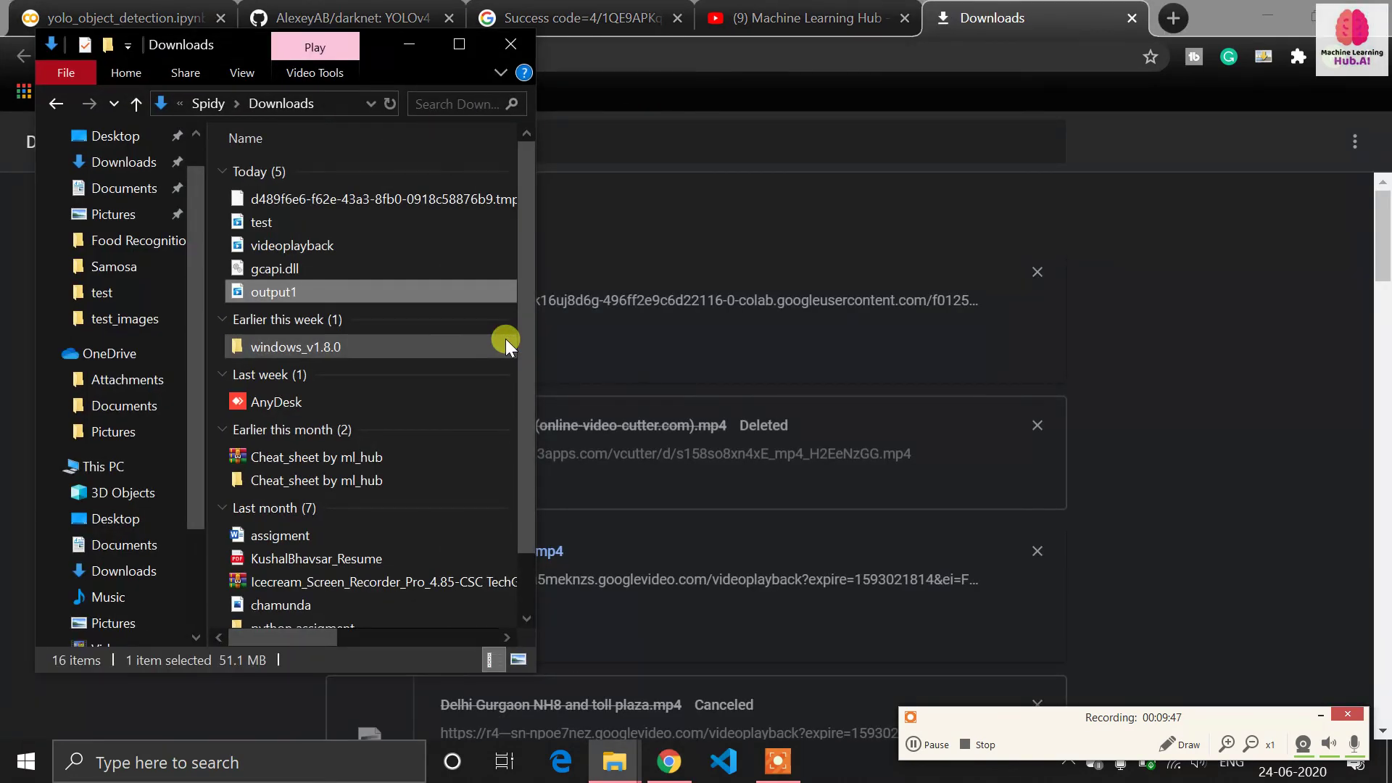
double_click(360, 297)
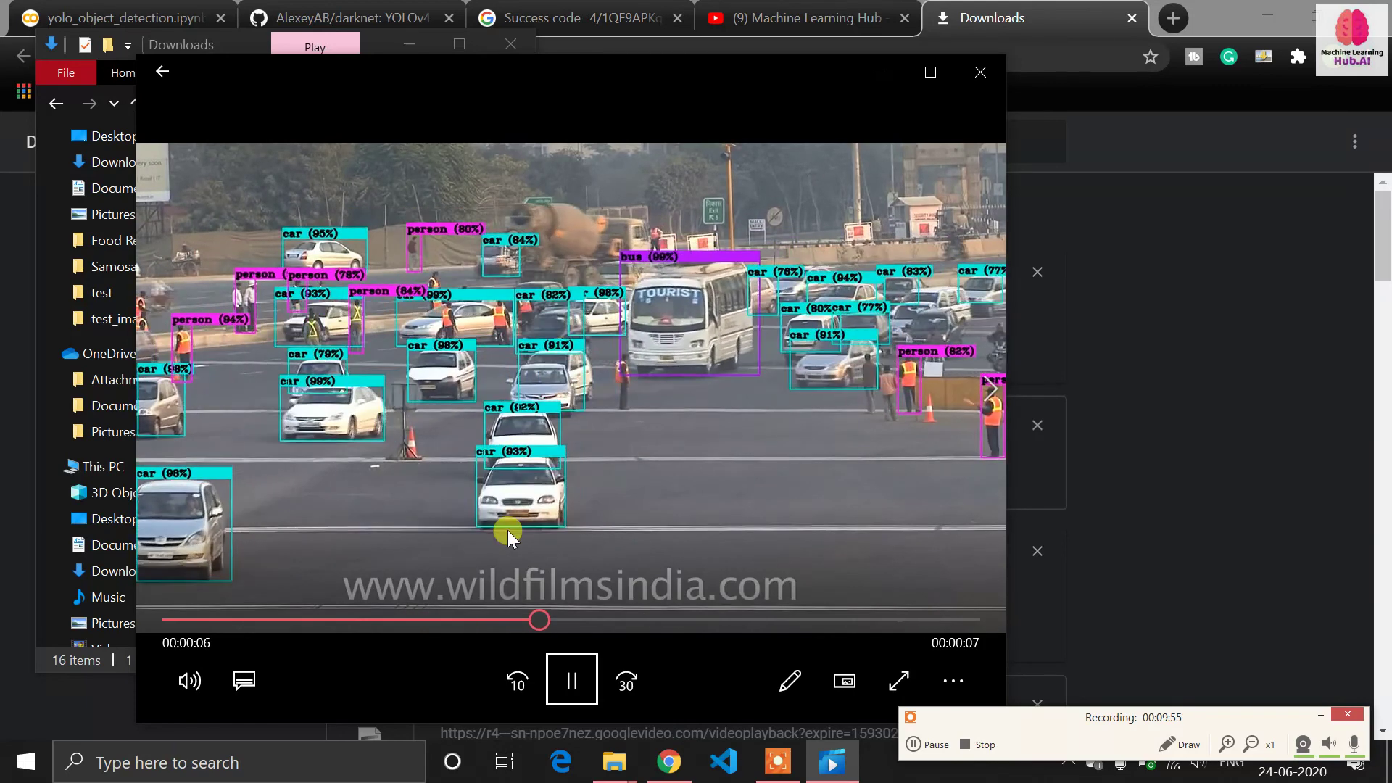
- Pause, resume and seek output1 back near its start to view the labelled cars, people and buses
left_click(564, 680)
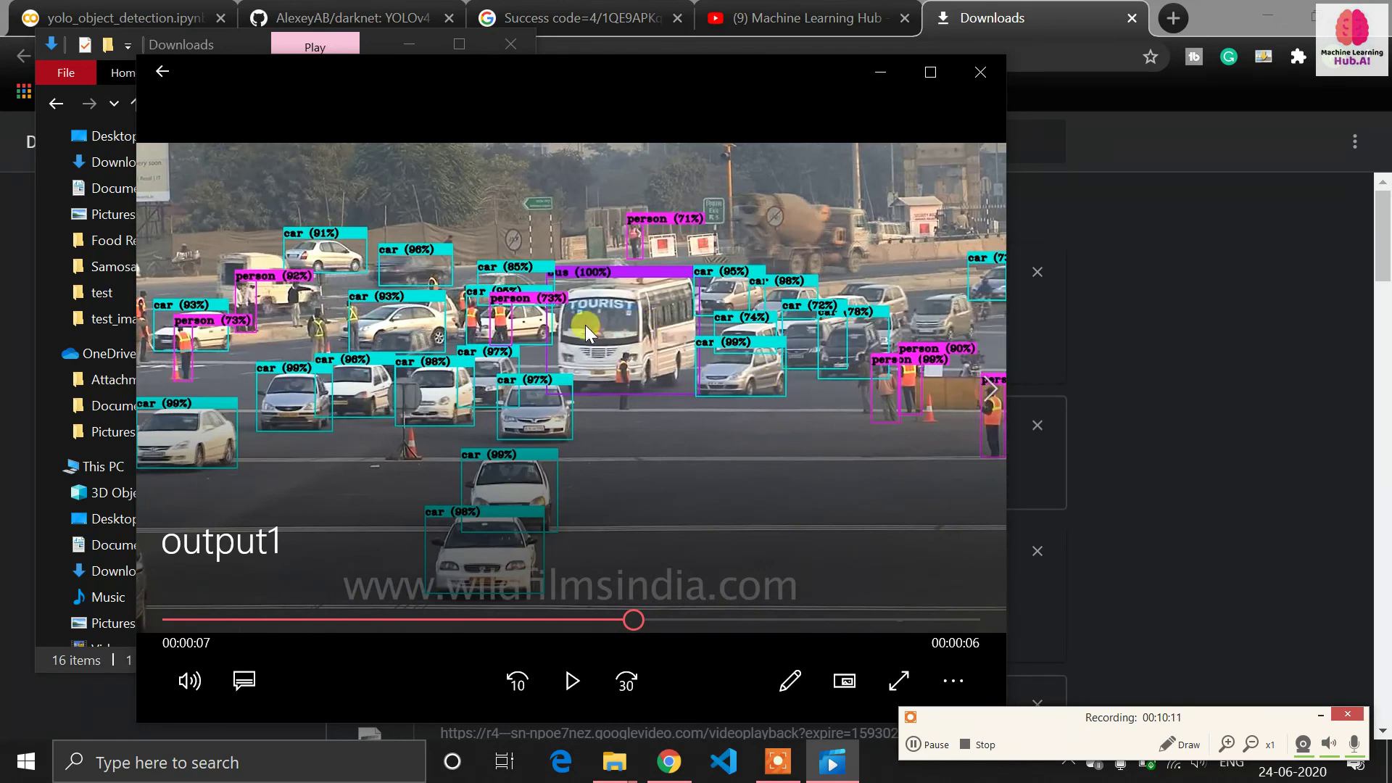
left_click(564, 681)
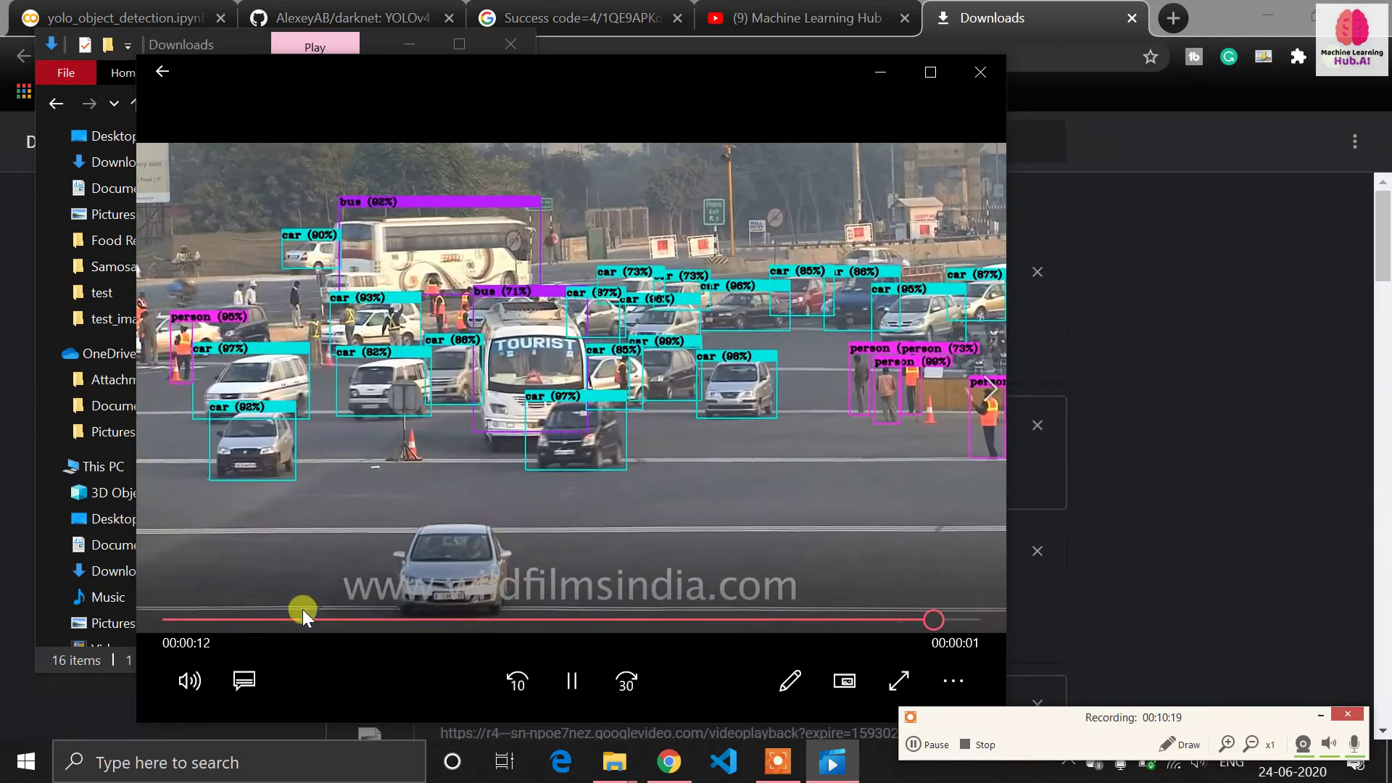
left_click(294, 619)
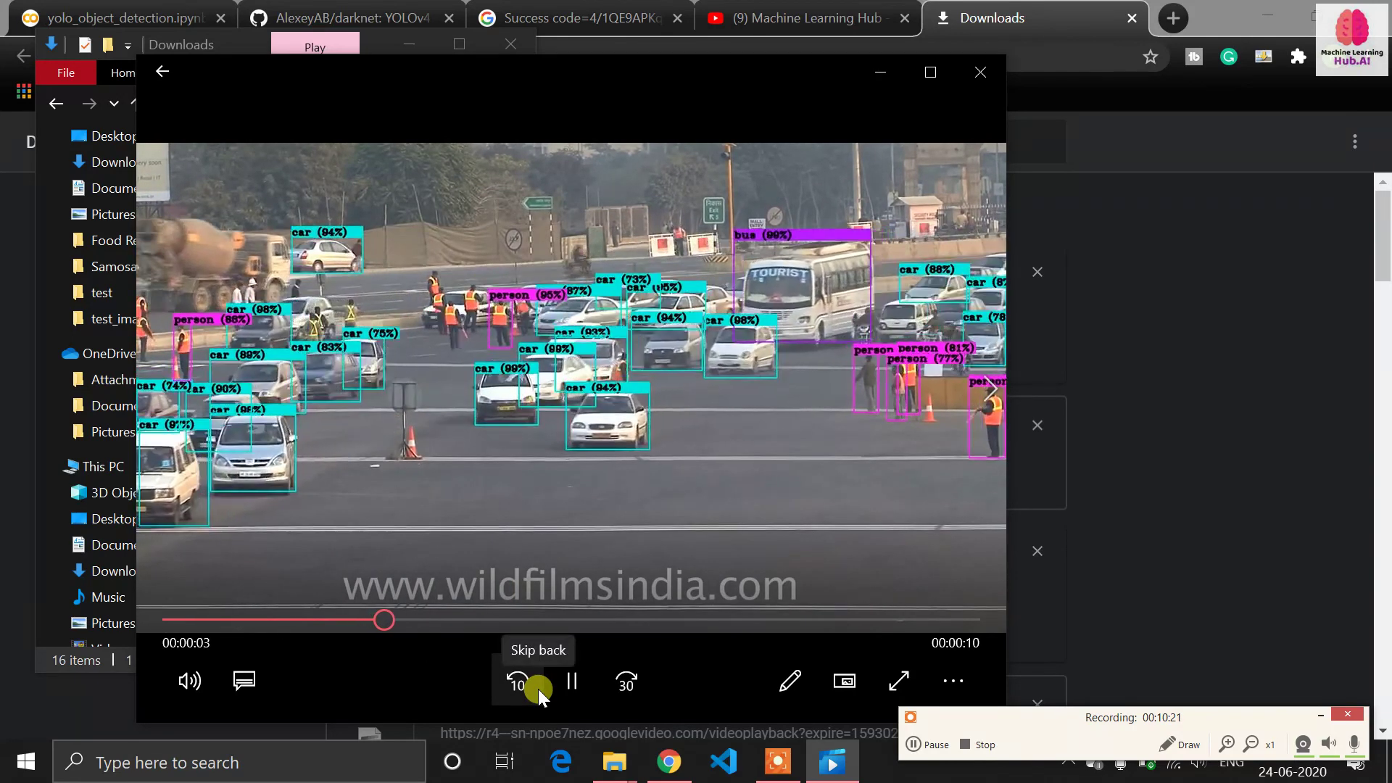